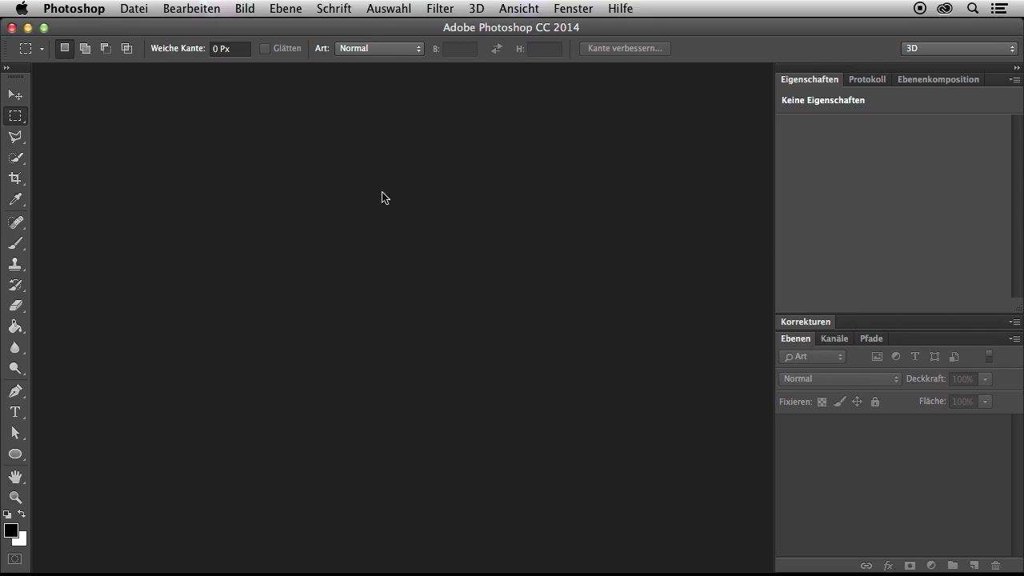
- Create a white document 'Apocalypse' sized 40 × 60 centimetres at 300 pixels per inch
{"action": "left_click", "coordinate": [144, 11]}
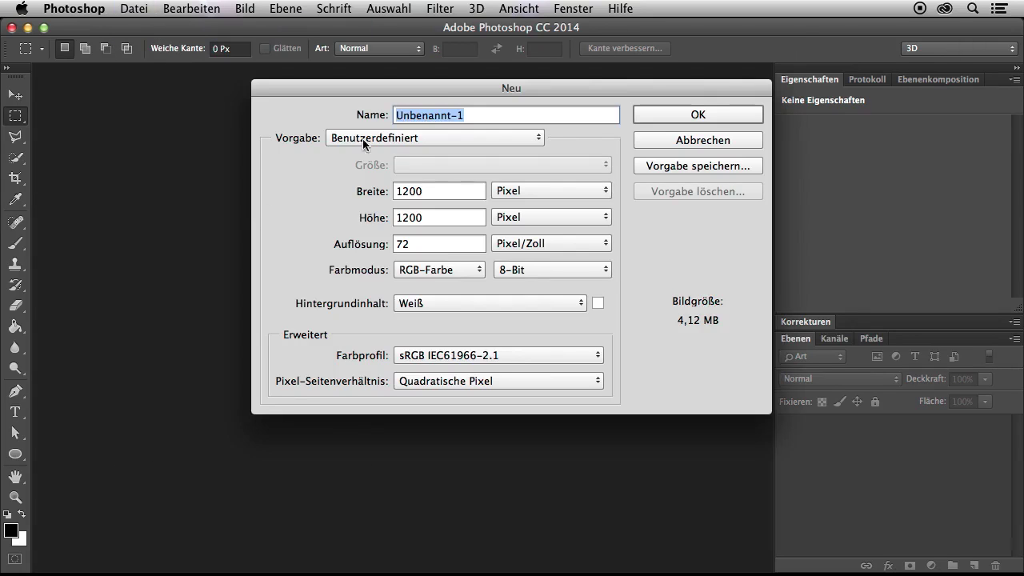
{"action": "type", "text": "Apoca"}
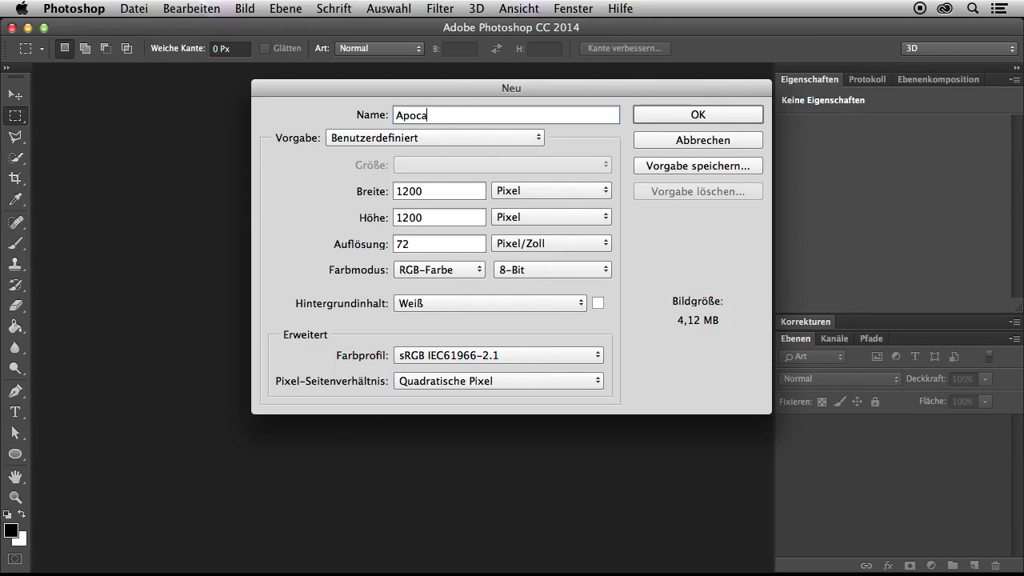
{"action": "key", "text": "Tab"}
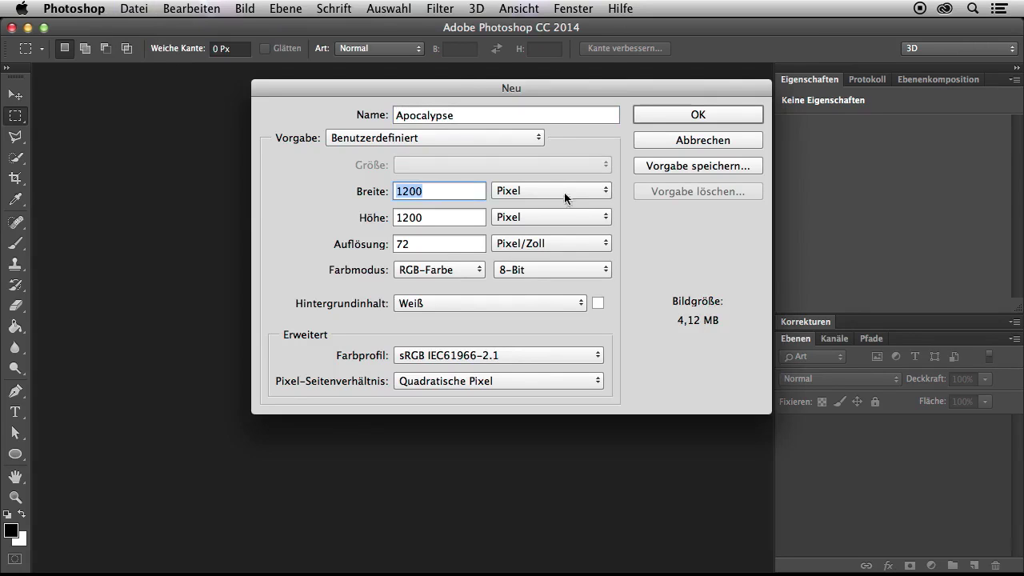
{"action": "left_click", "coordinate": [568, 193]}
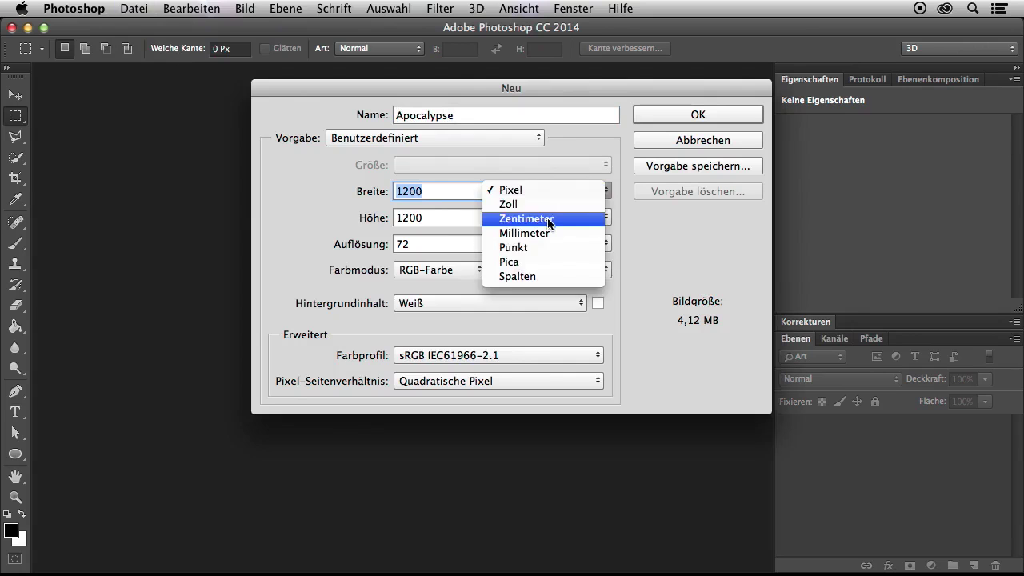
{"action": "left_click", "coordinate": [558, 221]}
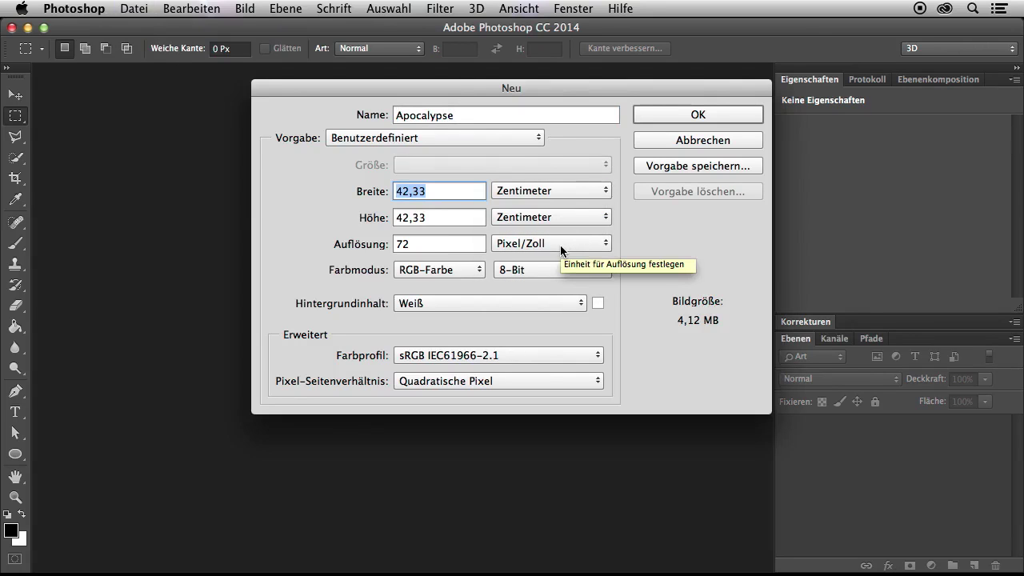
{"action": "type", "text": "40"}
{"action": "key", "text": "Tab"}
{"action": "type", "text": "60"}
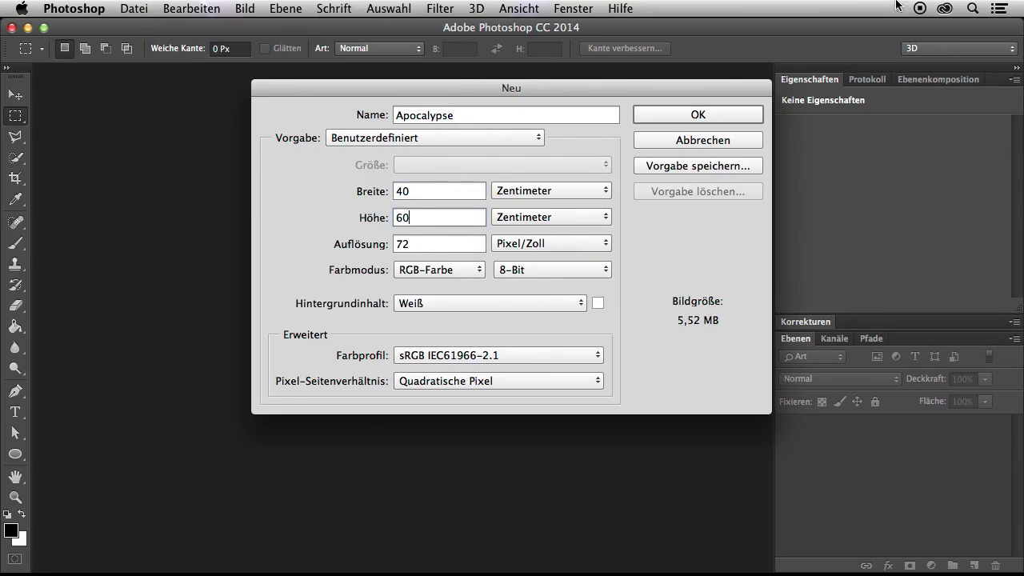
{"action": "key", "text": "Tab"}
{"action": "type", "text": "300"}
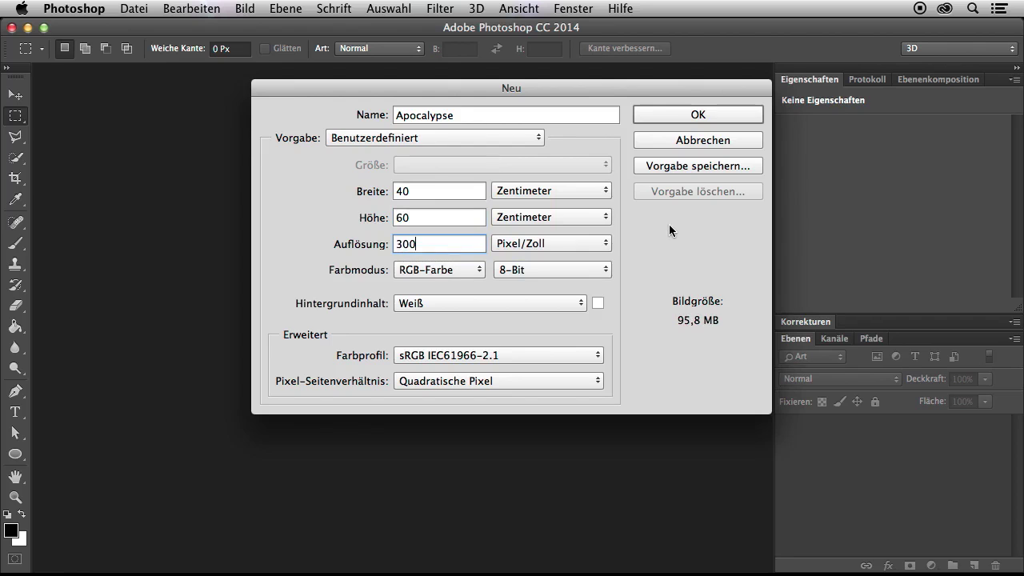
{"action": "left_click", "coordinate": [682, 114]}
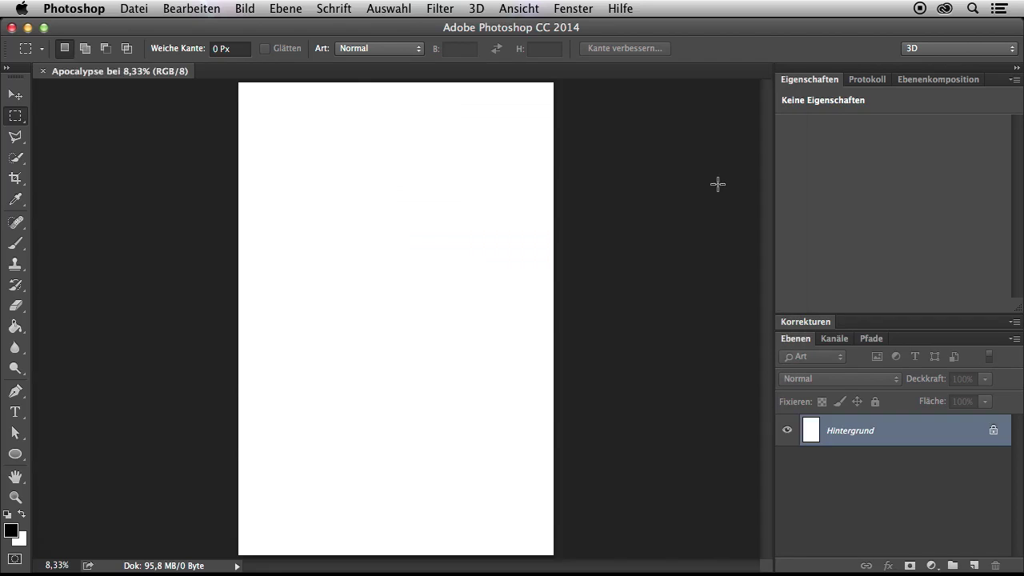
- Save the document as Apocalypse.psd and add a horizontal guide at 50%
{"action": "key", "text": "ctrl+s"}
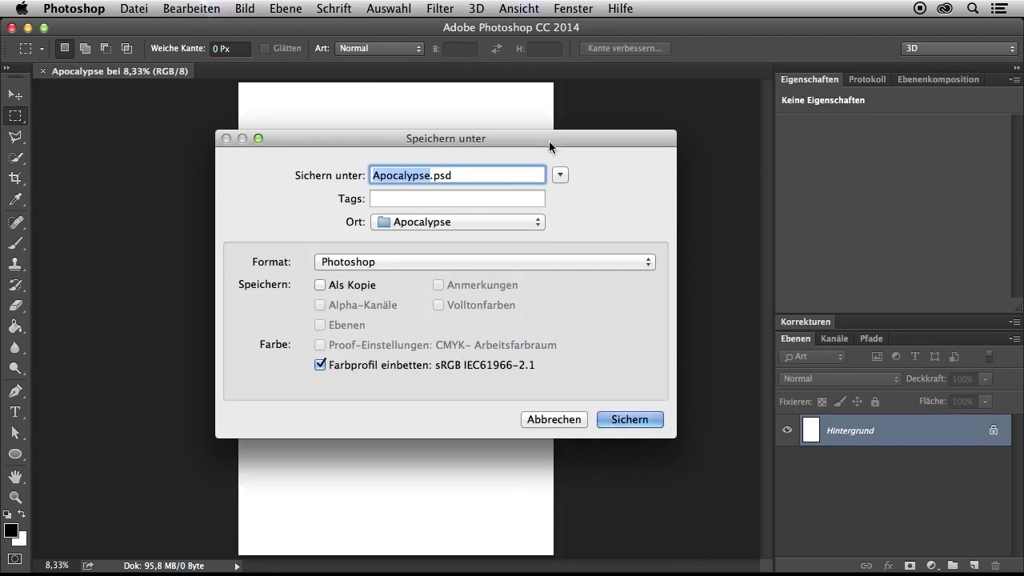
{"action": "left_click", "coordinate": [648, 423]}
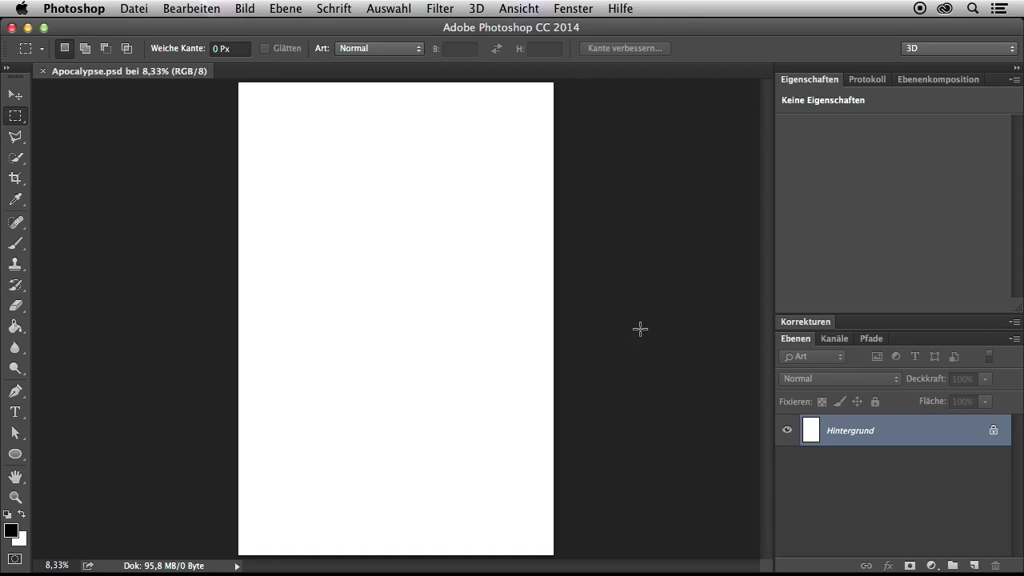
{"action": "left_click", "coordinate": [506, 10]}
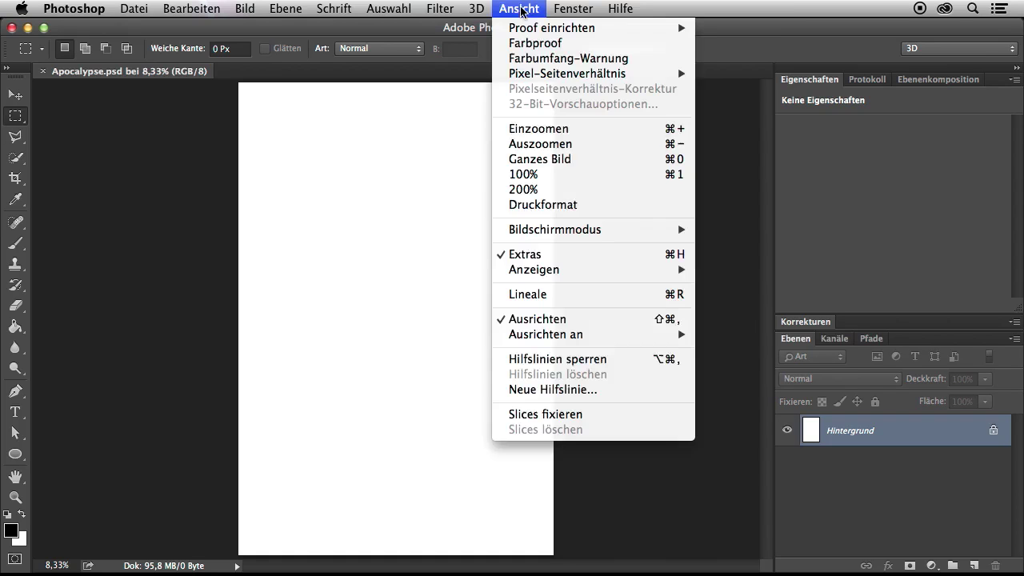
{"action": "left_click", "coordinate": [565, 392]}
{"action": "type", "text": "50"}
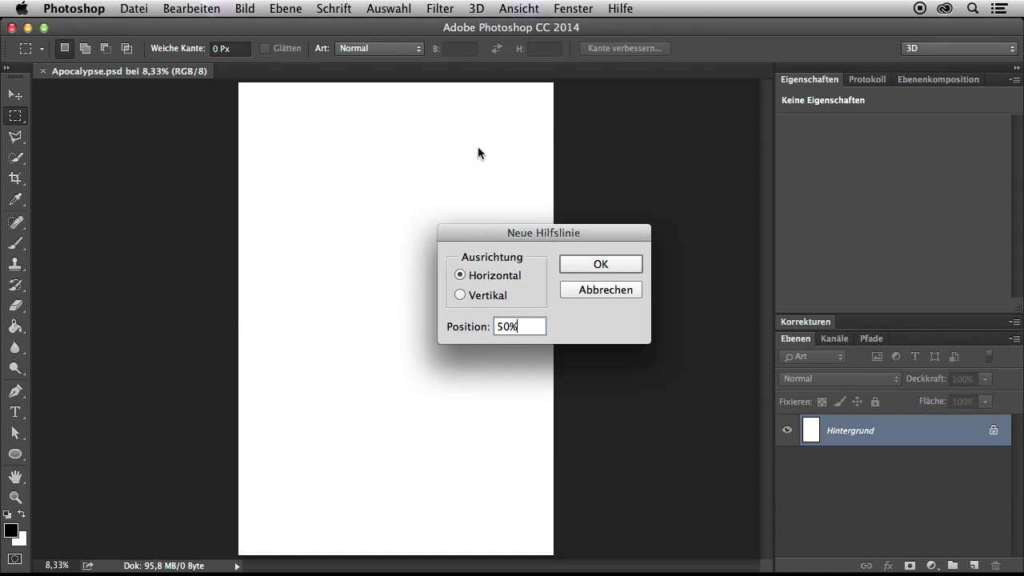
{"action": "left_click", "coordinate": [594, 266]}
- Add a vertical guide at 50% to cross the canvas centre
{"action": "left_click", "coordinate": [512, 6]}
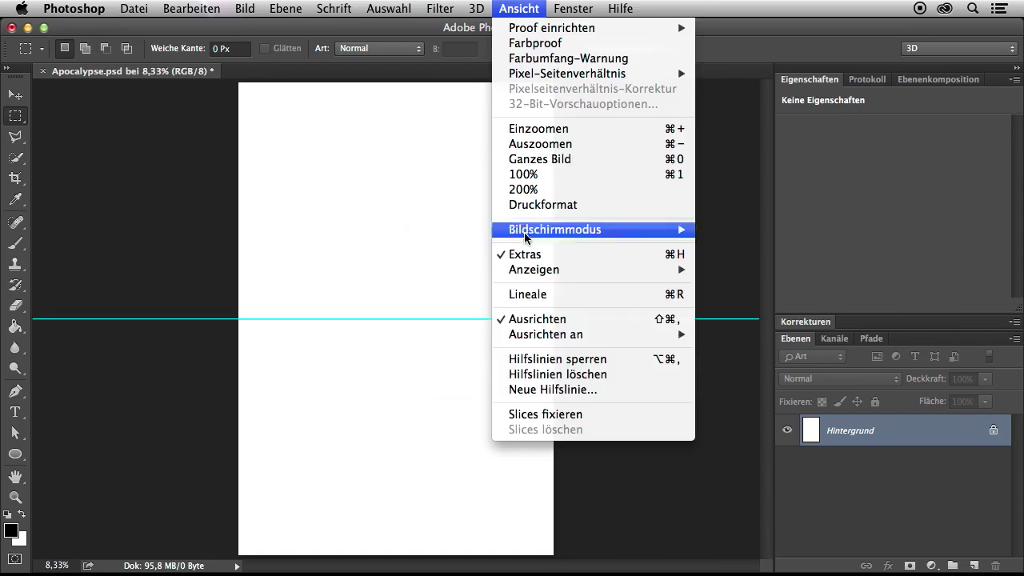
{"action": "left_click", "coordinate": [540, 390]}
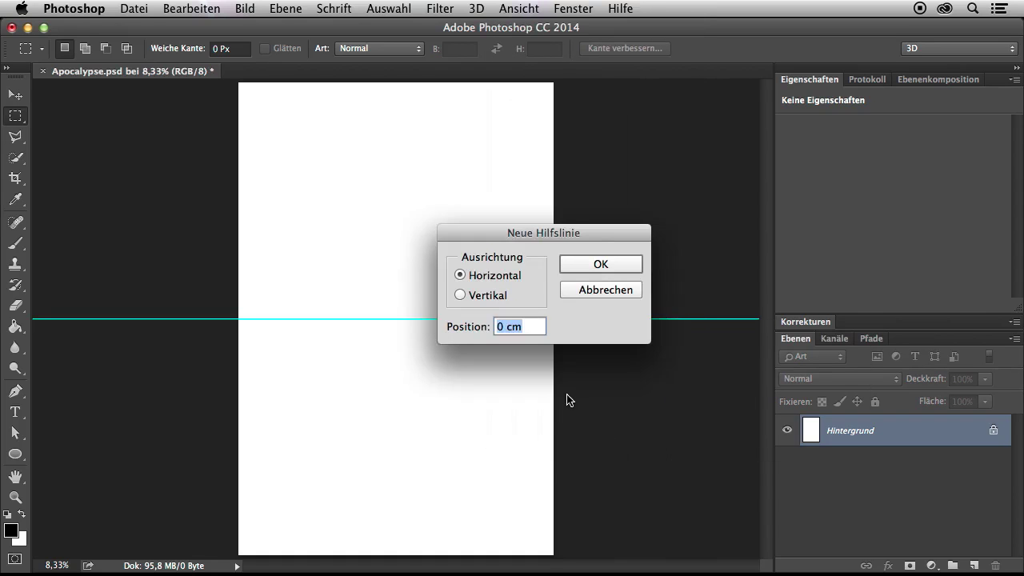
{"action": "type", "text": "50"}
{"action": "left_click", "coordinate": [605, 264]}
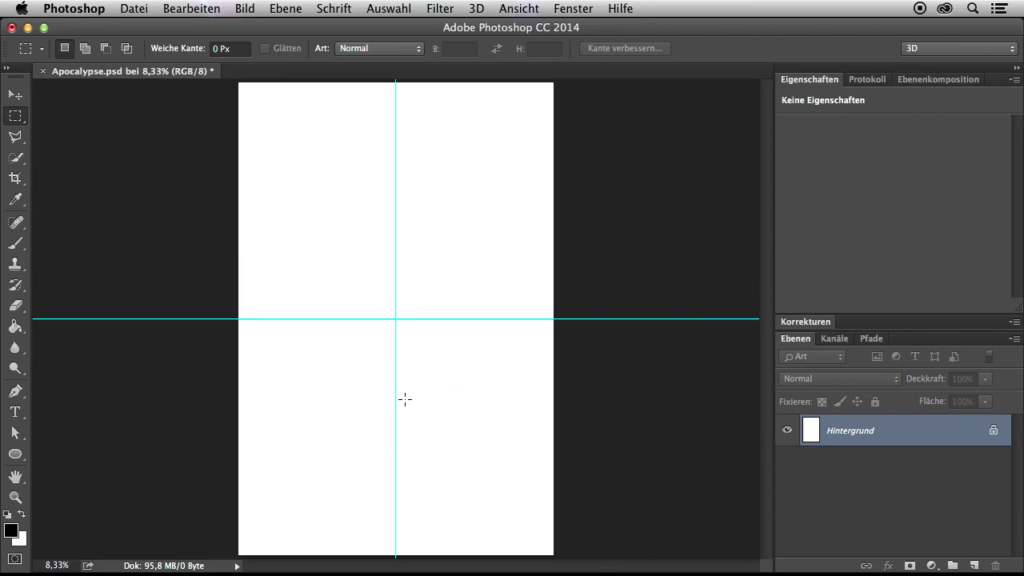
- Send Lightroom's cloudy desert dune photo to Photoshop CC 2014, editing the original
{"action": "key", "text": "super+Tab"}
{"action": "key", "text": "super+Tab"}
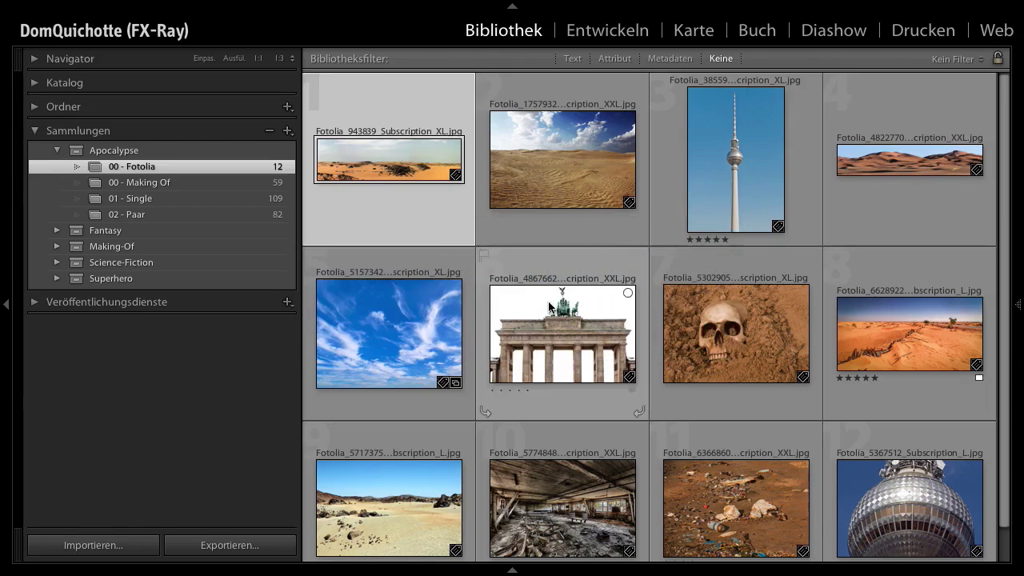
{"action": "mouse_move", "coordinate": [999, 391]}
{"action": "left_mouse_down"}
{"action": "mouse_move", "coordinate": [1002, 432]}
{"action": "mouse_move", "coordinate": [997, 354]}
{"action": "left_mouse_up"}
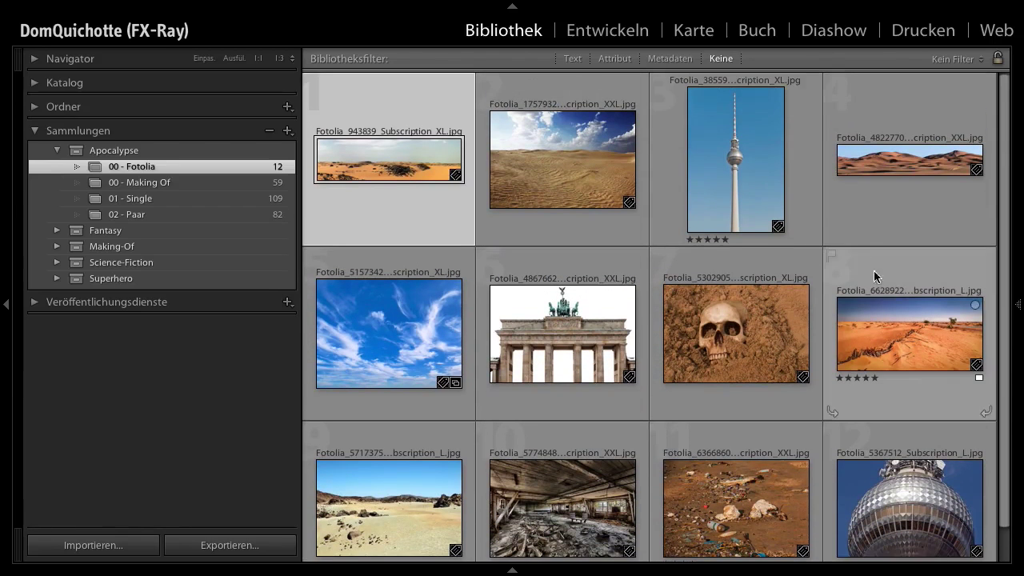
{"action": "left_click", "coordinate": [582, 201]}
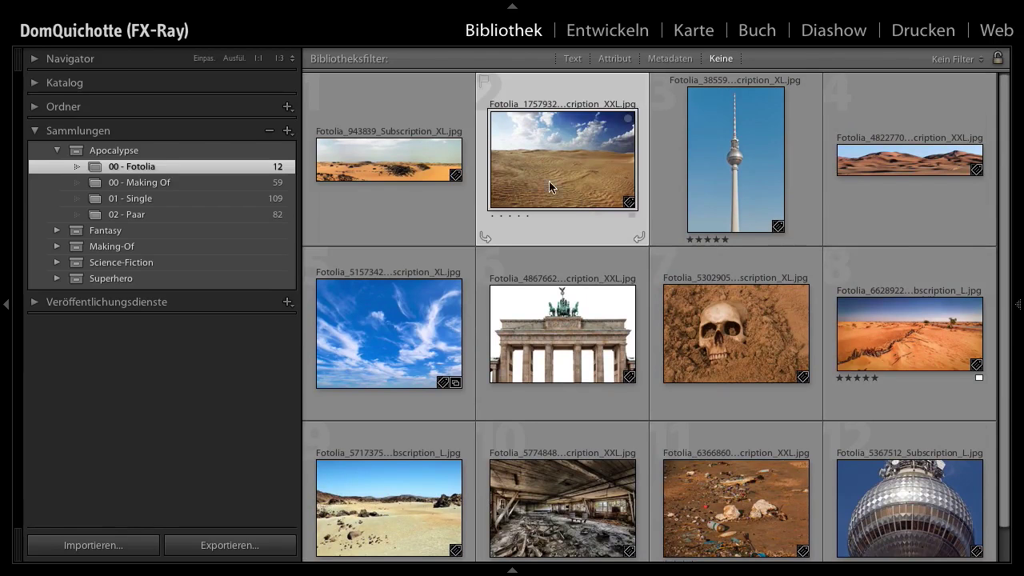
{"action": "right_click", "coordinate": [566, 180]}
{"action": "mouse_move", "coordinate": [686, 225]}
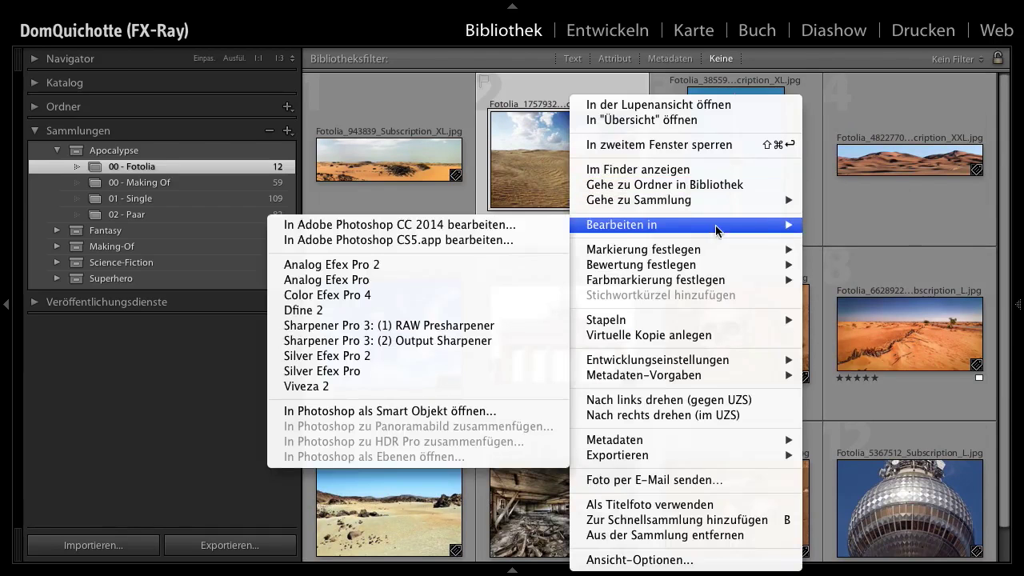
{"action": "left_click", "coordinate": [540, 227]}
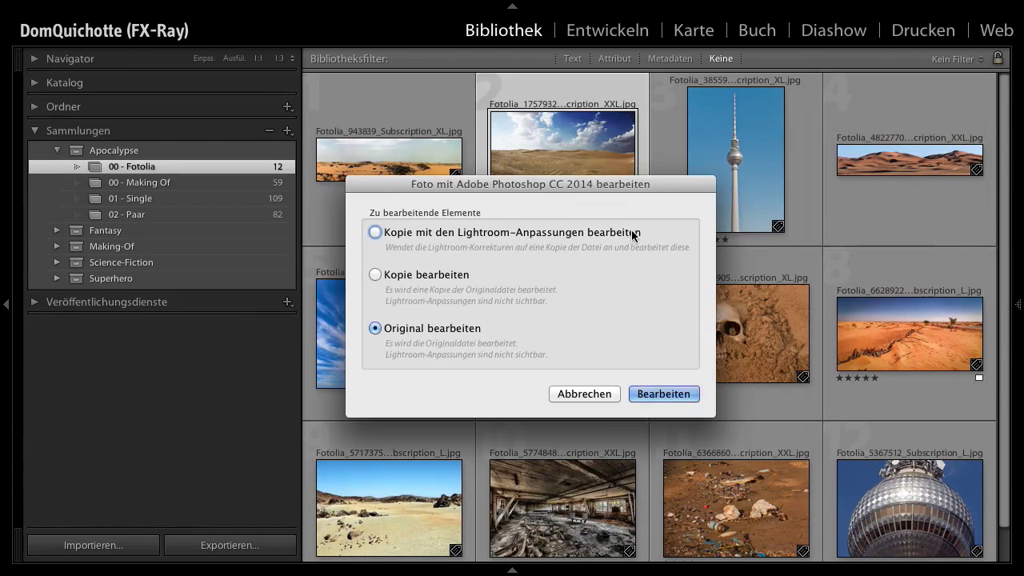
{"action": "left_click", "coordinate": [663, 394]}
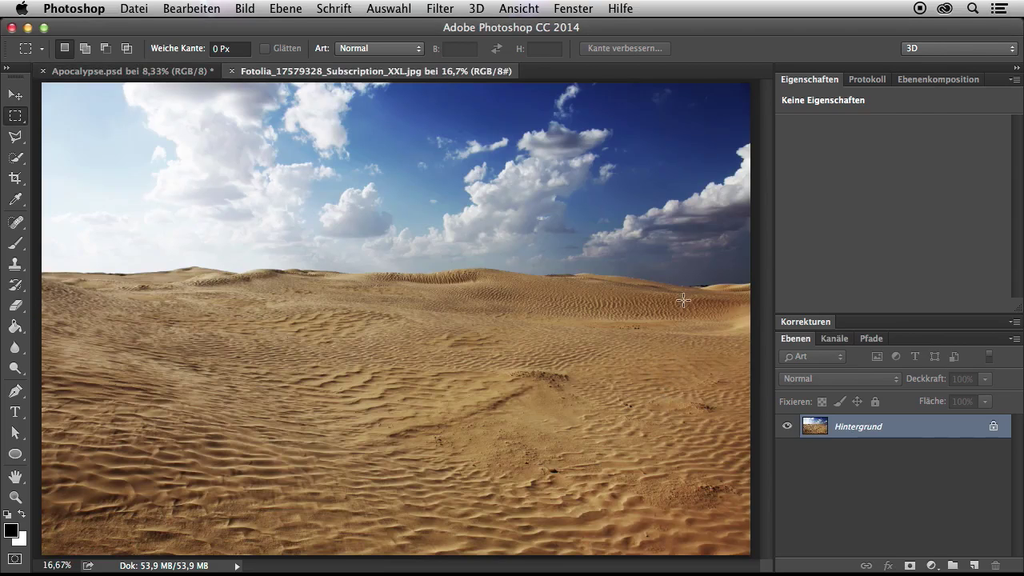
- Quick-select the sky with a 245 px brush and hide it with a layer mask
{"action": "key", "text": "w"}
{"action": "left_click_drag", "start_coordinate": [512, 211], "coordinate": [522, 210]}
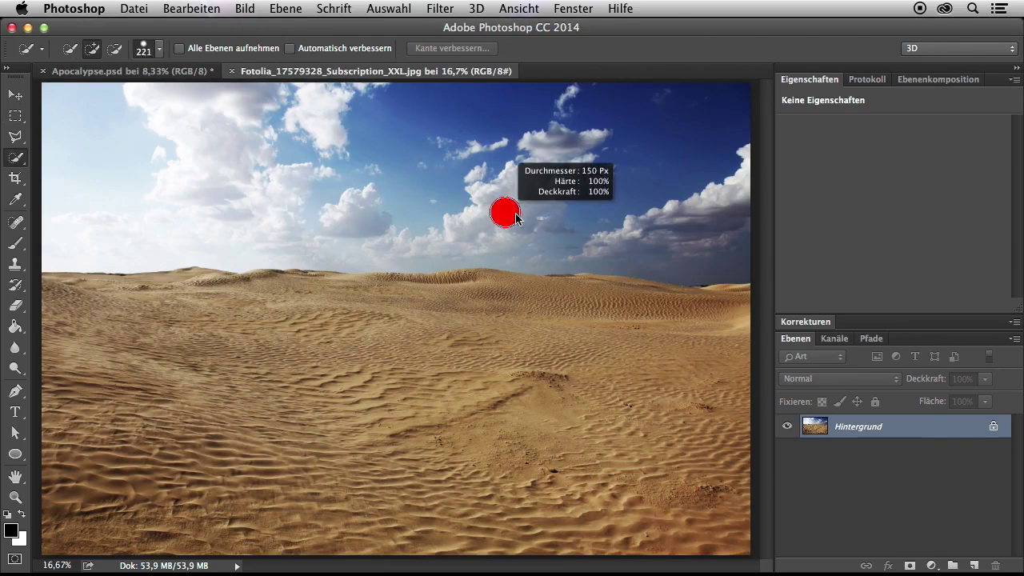
{"action": "right_click", "coordinate": [15, 157]}
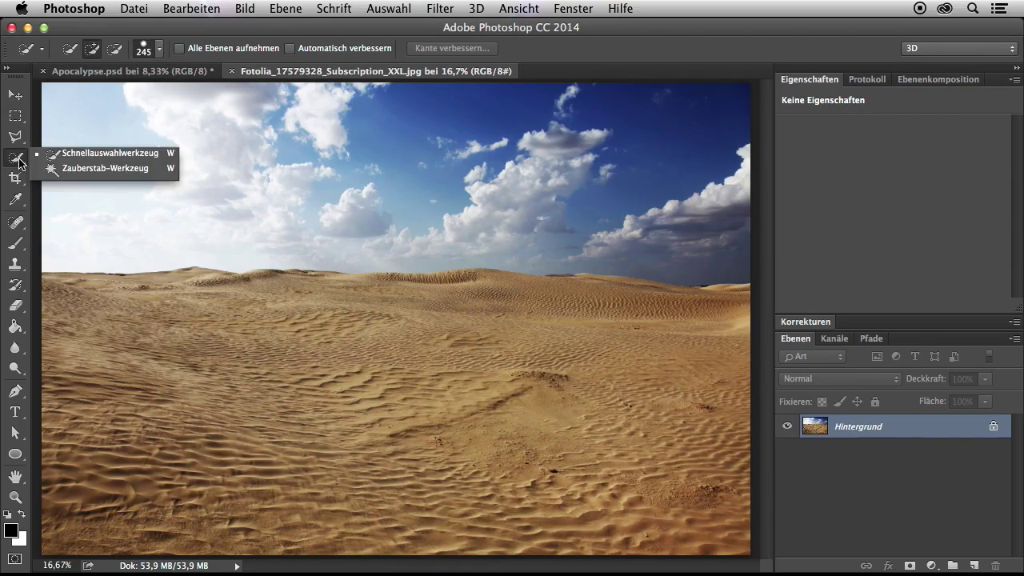
{"action": "left_click", "coordinate": [138, 159]}
{"action": "left_click_drag", "start_coordinate": [549, 217], "coordinate": [160, 205]}
{"action": "left_click_drag", "start_coordinate": [86, 203], "coordinate": [157, 171]}
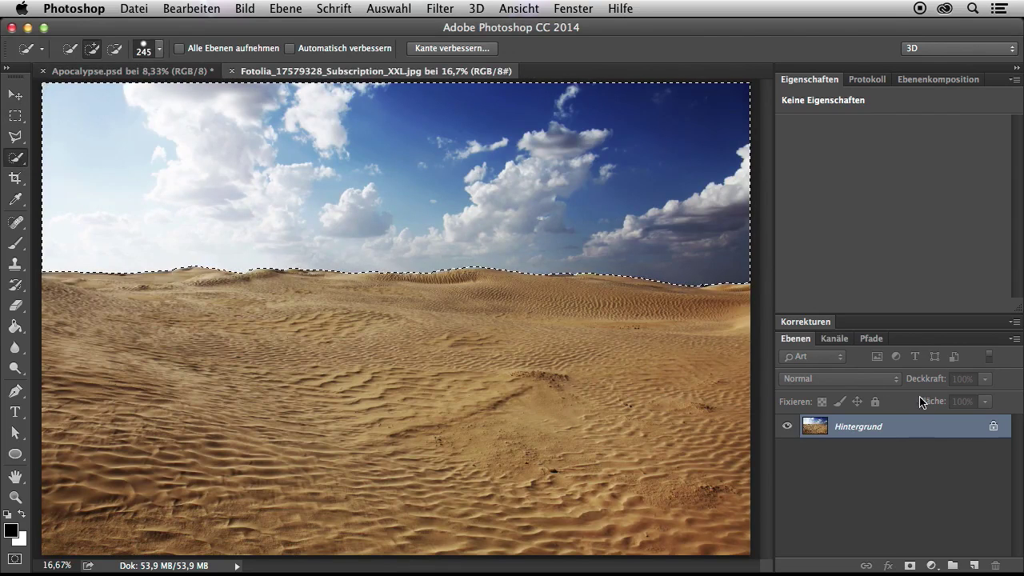
{"action": "left_click", "coordinate": [909, 565], "text": "alt"}
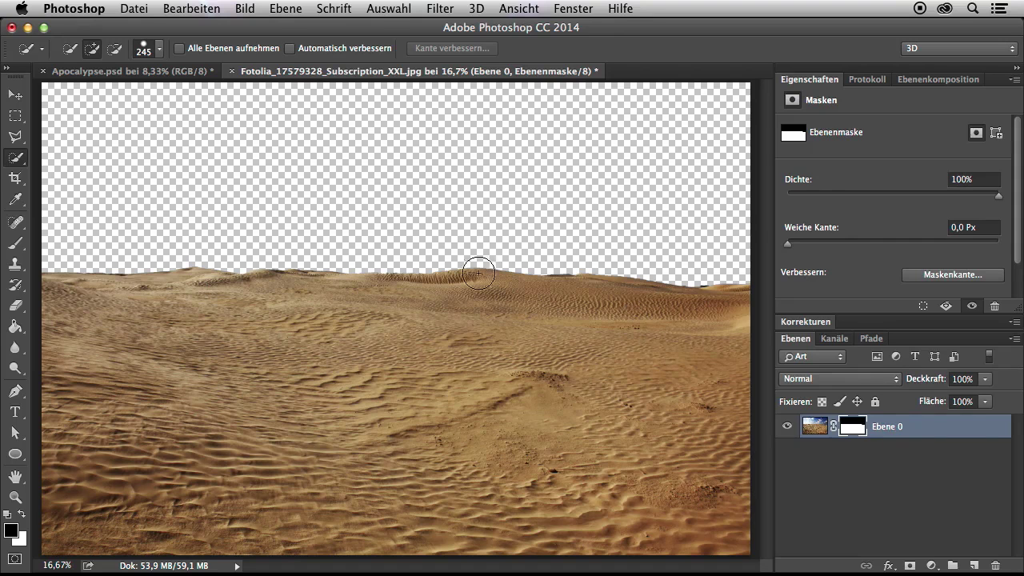
- Rename the desert layer to 17579328
{"action": "double_click", "coordinate": [886, 428]}
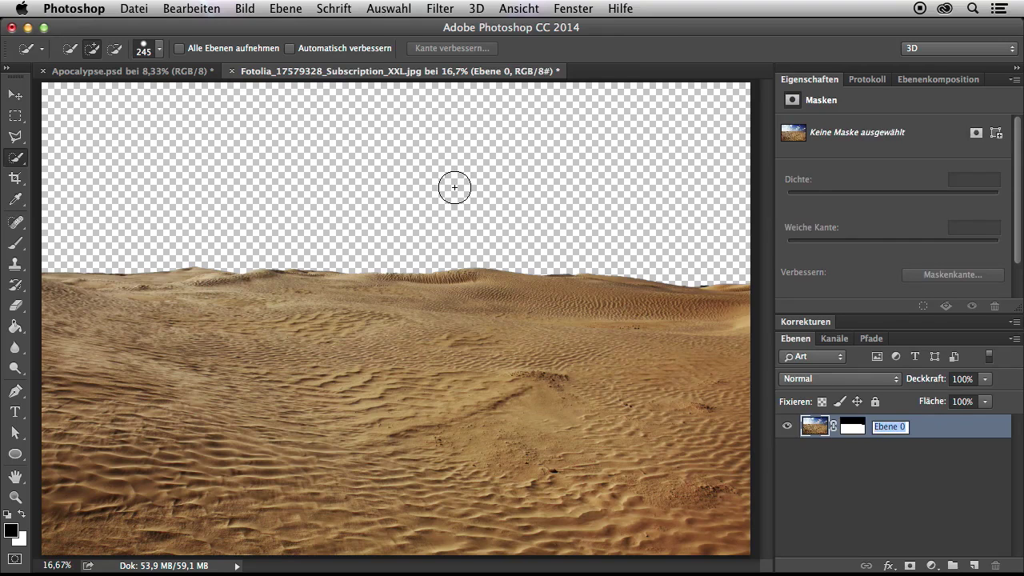
{"action": "type", "text": "17579328"}
{"action": "key", "text": "Return"}
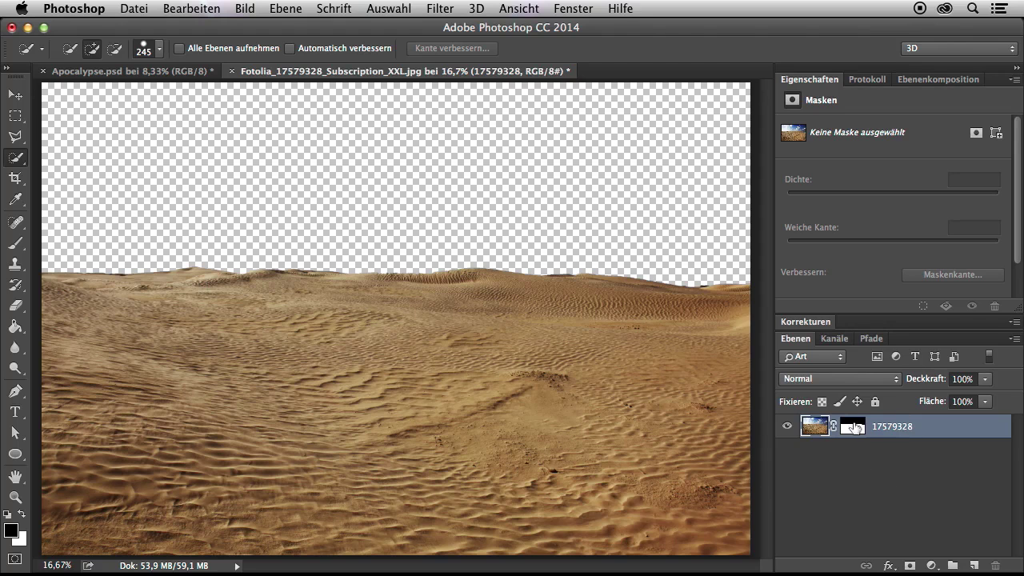
- Convert layer 17579328 to a smart object, duplicate it into Apocalypse.psd, and close the source unsaved
{"action": "right_click", "coordinate": [952, 432]}
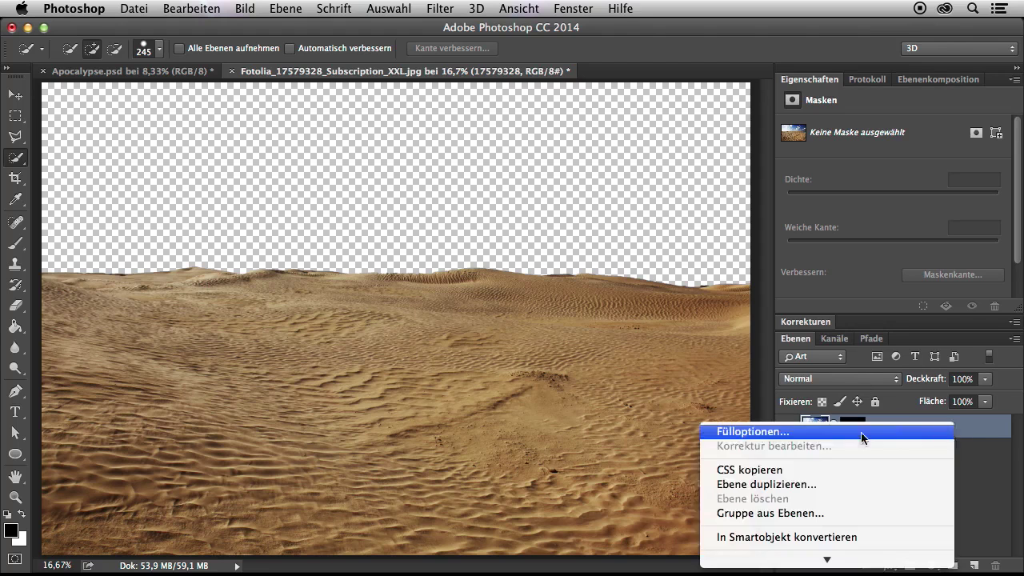
{"action": "left_click", "coordinate": [813, 538]}
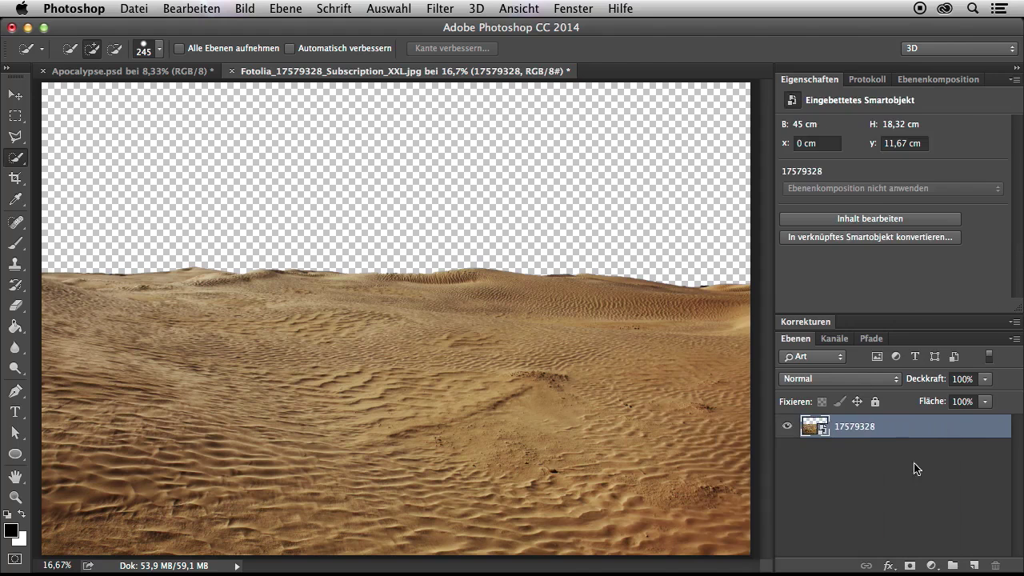
{"action": "right_click", "coordinate": [904, 429]}
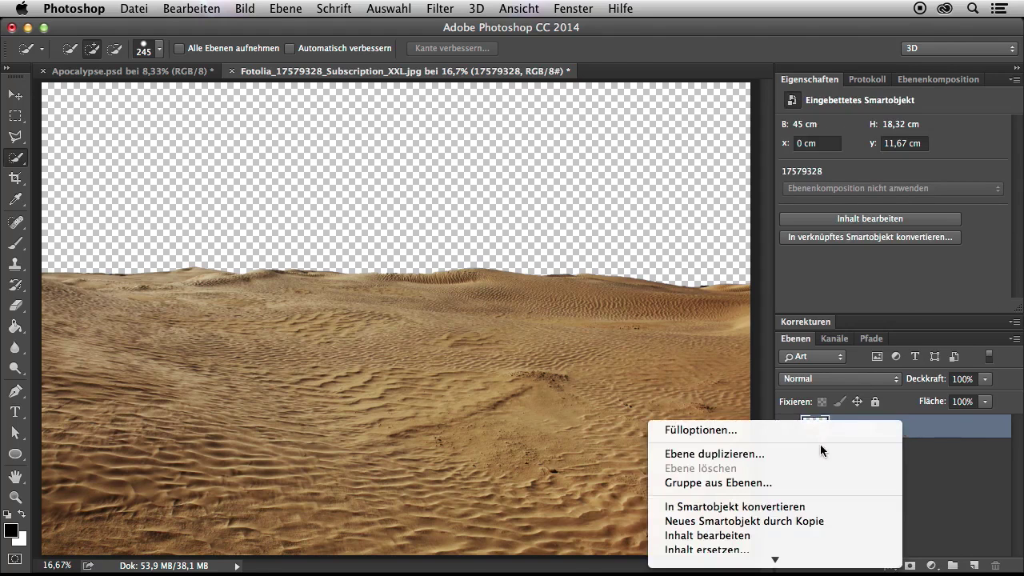
{"action": "left_click", "coordinate": [720, 454]}
{"action": "left_click", "coordinate": [711, 484]}
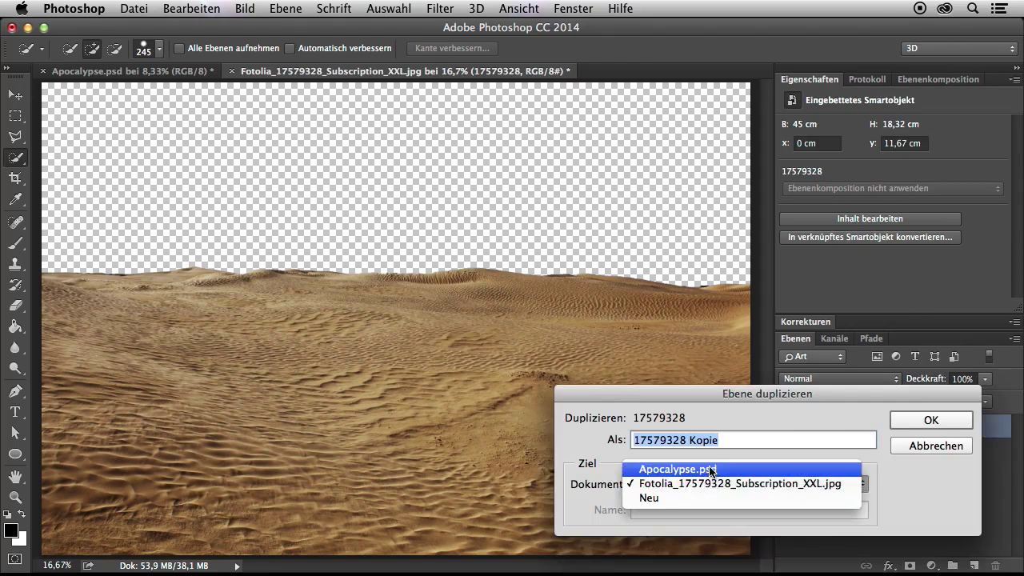
{"action": "left_click", "coordinate": [709, 467]}
{"action": "left_click", "coordinate": [920, 421]}
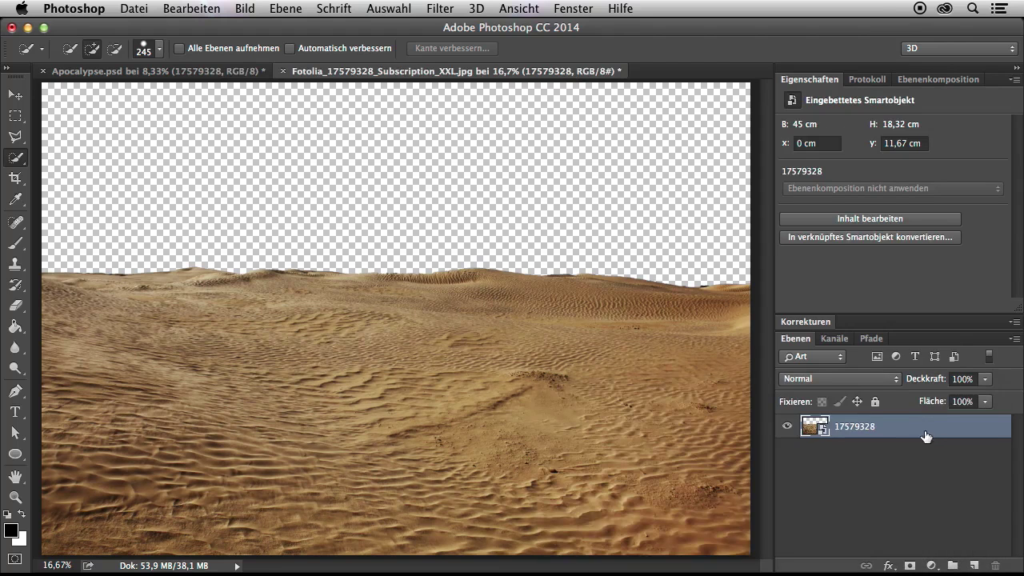
{"action": "left_click", "coordinate": [282, 72]}
{"action": "left_click", "coordinate": [452, 245]}
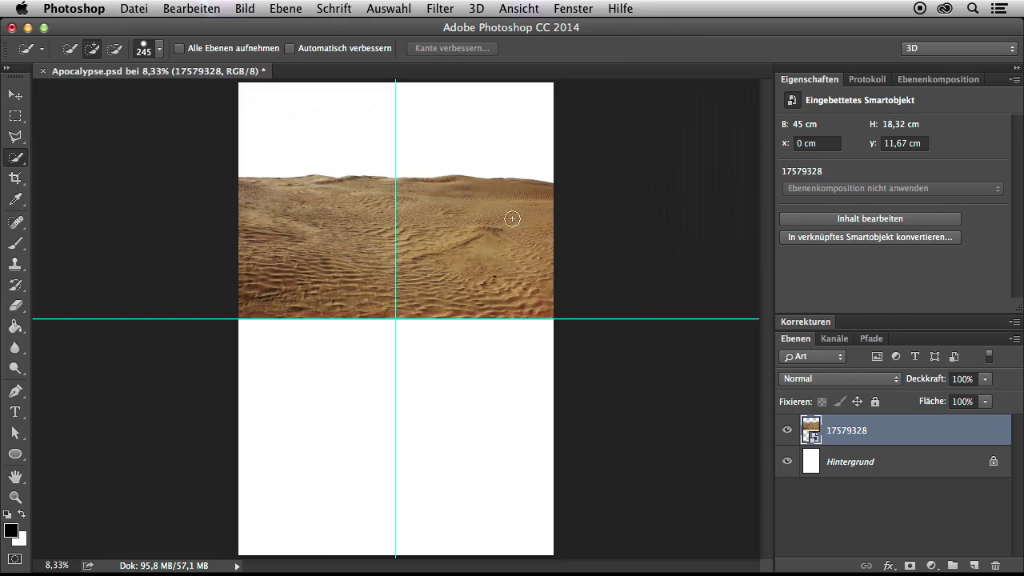
- Move the dune layer down toward the horizontal guide
{"action": "key", "text": "v"}
{"action": "left_click_drag", "start_coordinate": [498, 254], "coordinate": [496, 489]}
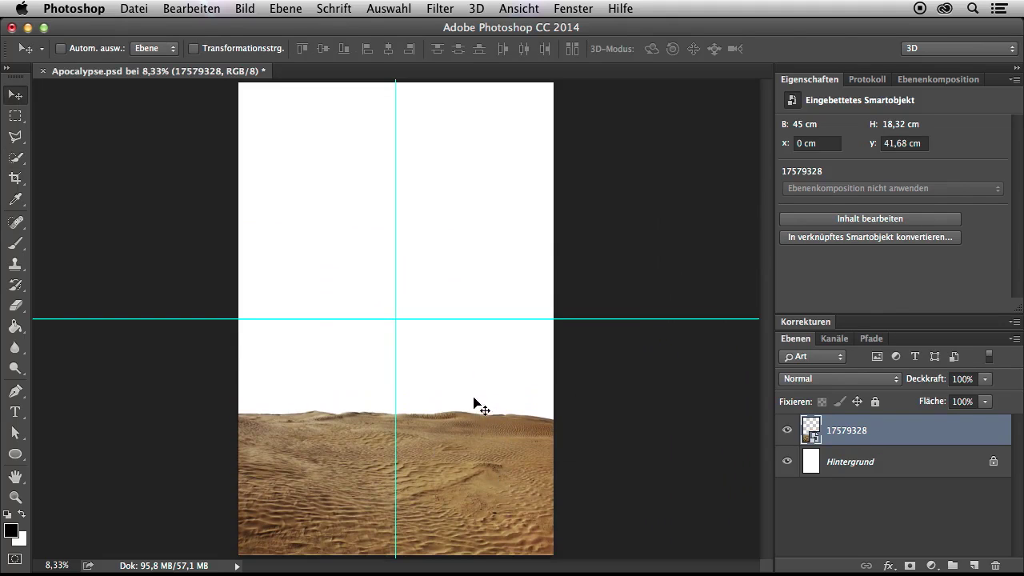
{"action": "key", "text": "f"}
{"action": "mouse_move", "coordinate": [486, 365]}
{"action": "left_mouse_down"}
{"action": "mouse_move", "coordinate": [442, 310]}
{"action": "mouse_move", "coordinate": [471, 235]}
{"action": "left_mouse_up"}
- Narrow the dunes to the canvas width and perspective-spread their bottom outward
{"action": "key", "text": "ctrl+t"}
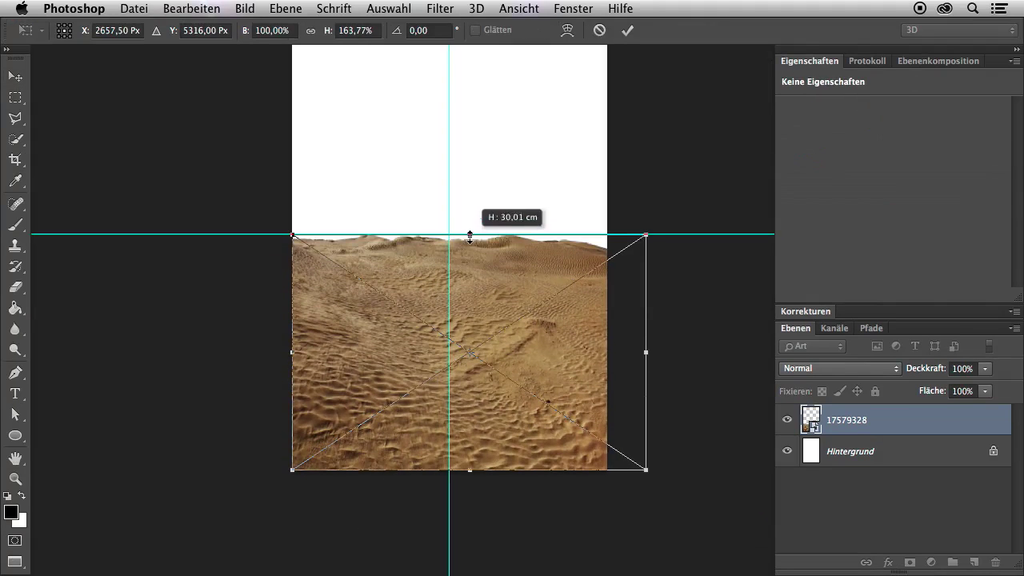
{"action": "left_click_drag", "start_coordinate": [647, 349], "coordinate": [607, 349]}
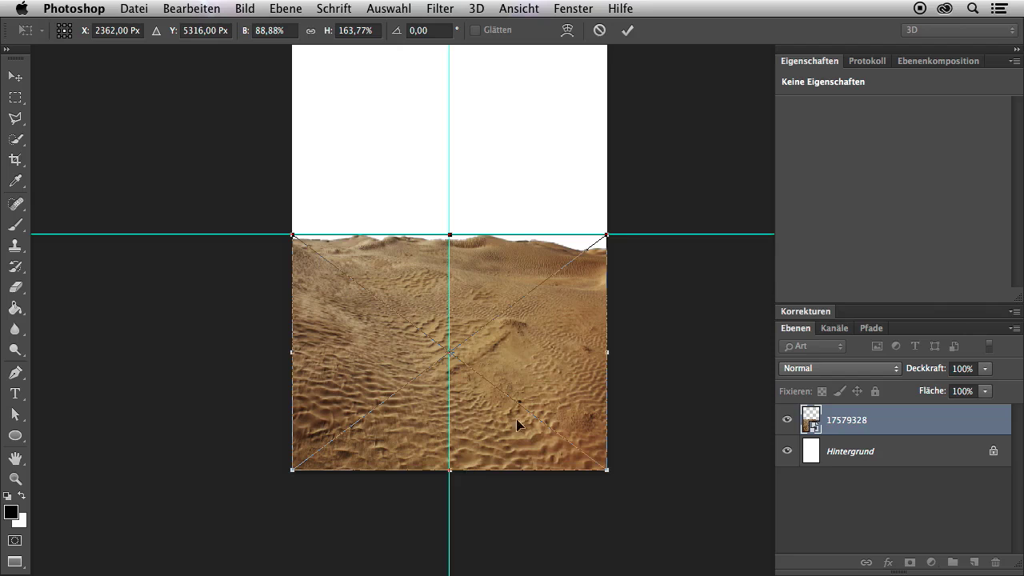
{"action": "right_click", "coordinate": [468, 299]}
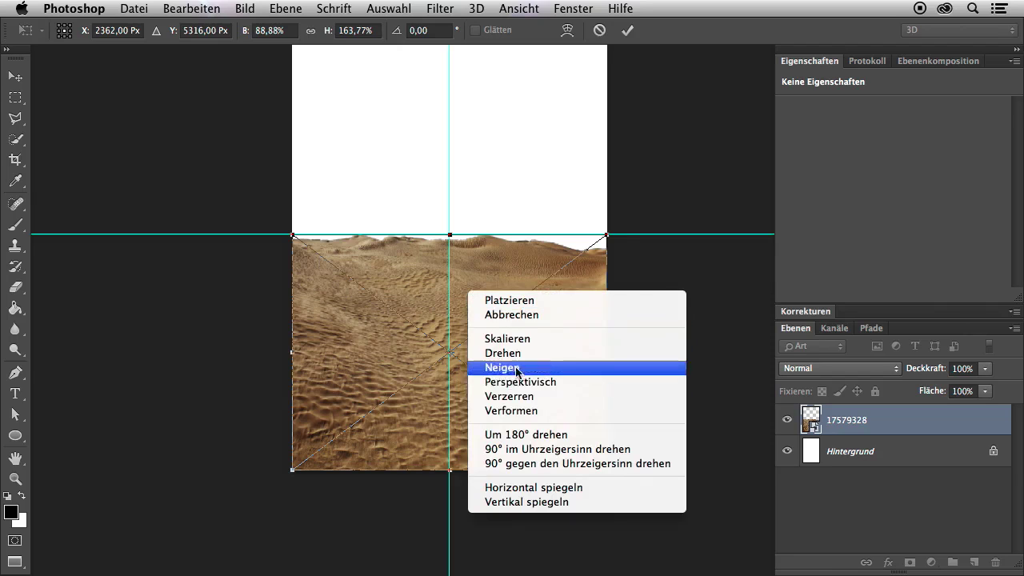
{"action": "left_click", "coordinate": [554, 382]}
{"action": "mouse_move", "coordinate": [608, 472]}
{"action": "left_mouse_down"}
{"action": "mouse_move", "coordinate": [747, 464]}
{"action": "mouse_move", "coordinate": [678, 469]}
{"action": "left_mouse_up"}
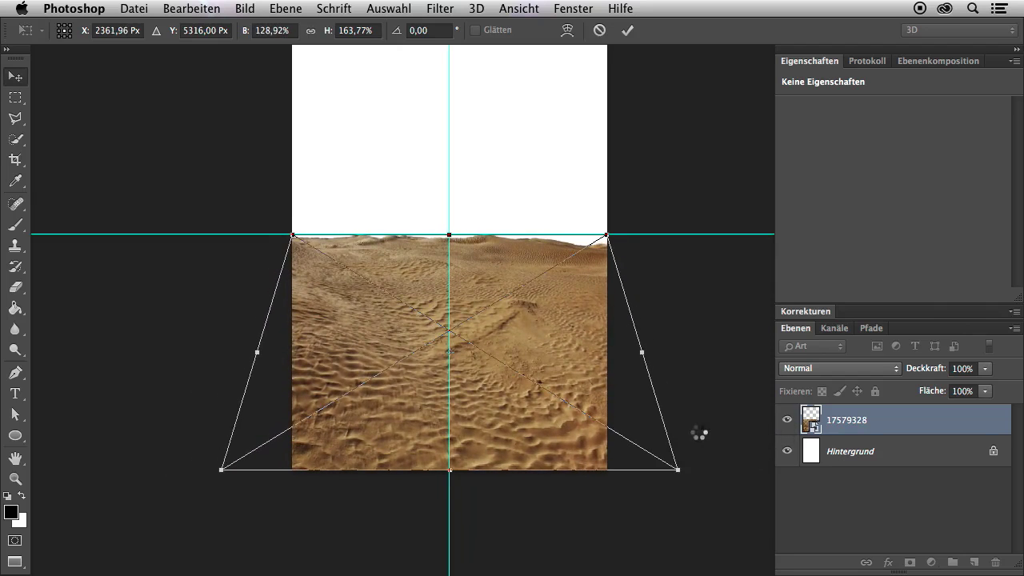
{"action": "key", "text": "Return"}
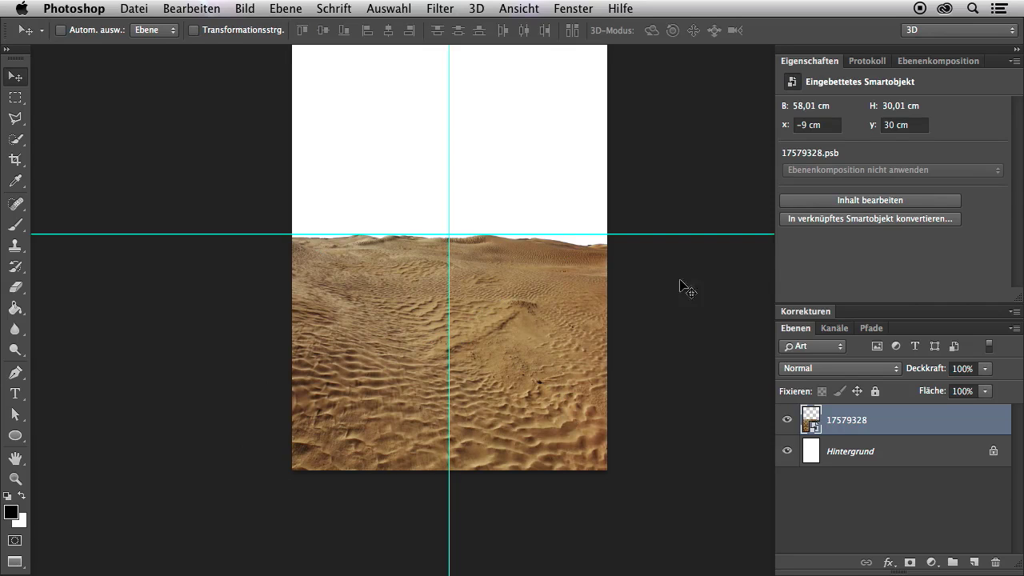
- Widen the dunes' bottom perspective further, ending at 58.01 × 30.01 cm
{"action": "key", "text": "ctrl+t"}
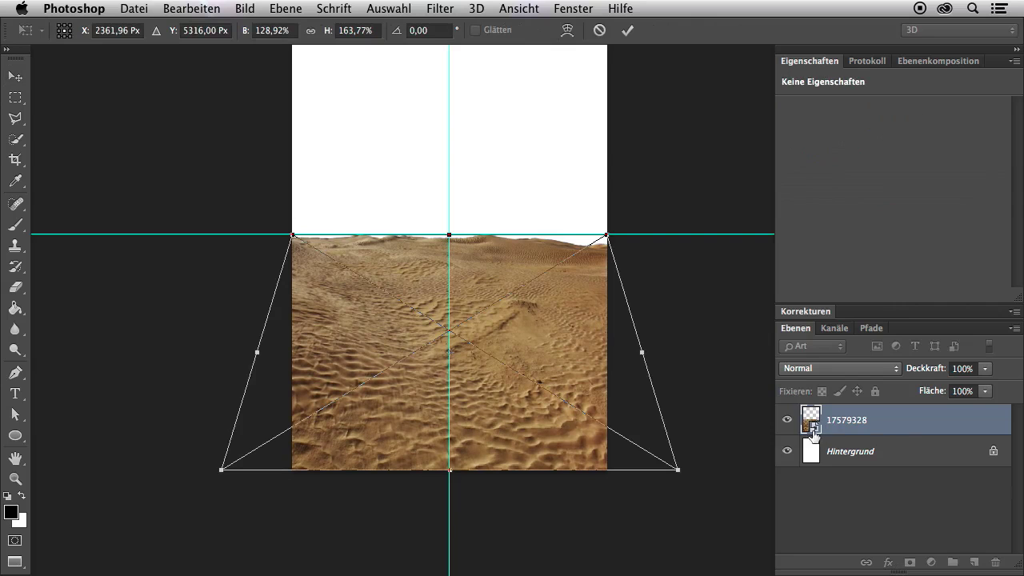
{"action": "right_click", "coordinate": [564, 422]}
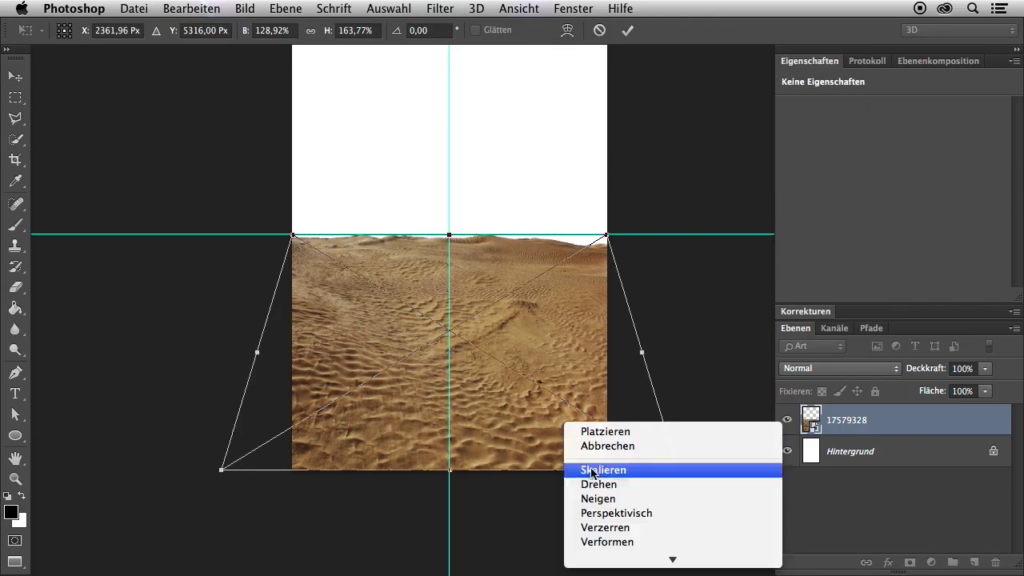
{"action": "left_click", "coordinate": [641, 512]}
{"action": "left_click_drag", "start_coordinate": [678, 476], "coordinate": [690, 472]}
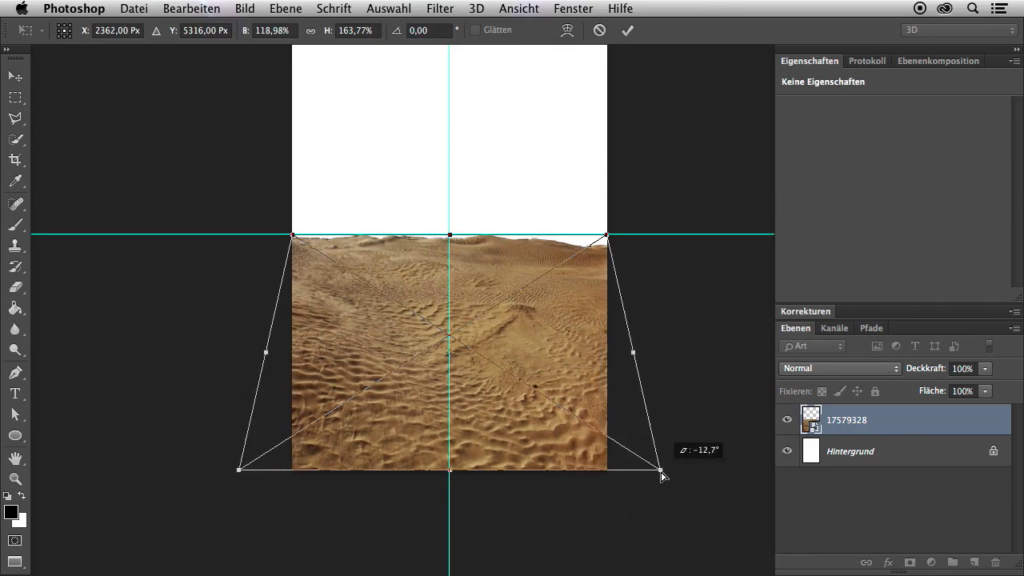
{"action": "key", "text": "Return"}
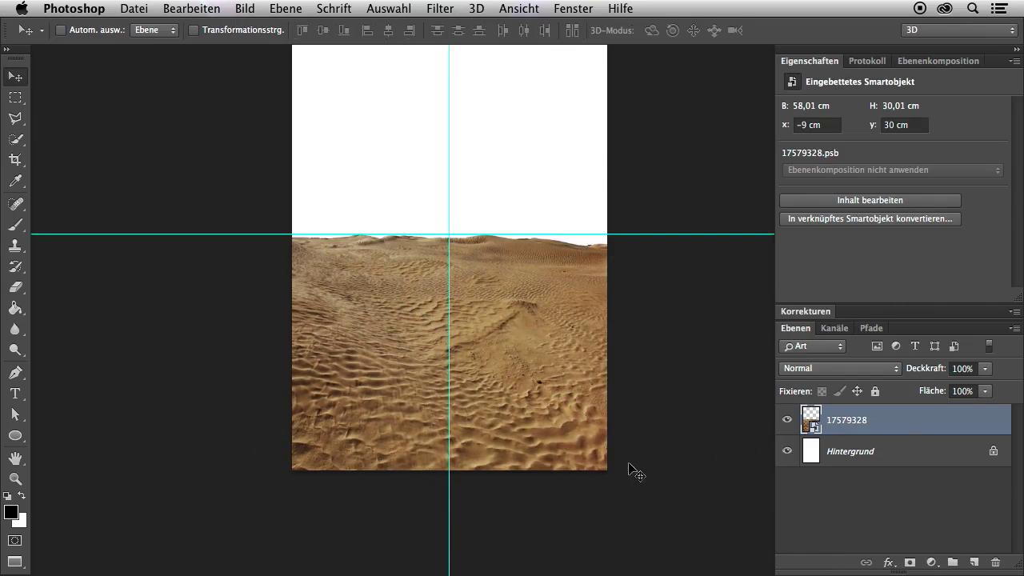
- Open Lightroom's wide desert dune panorama in Photoshop CC 2014
{"action": "key", "text": "super+Tab"}
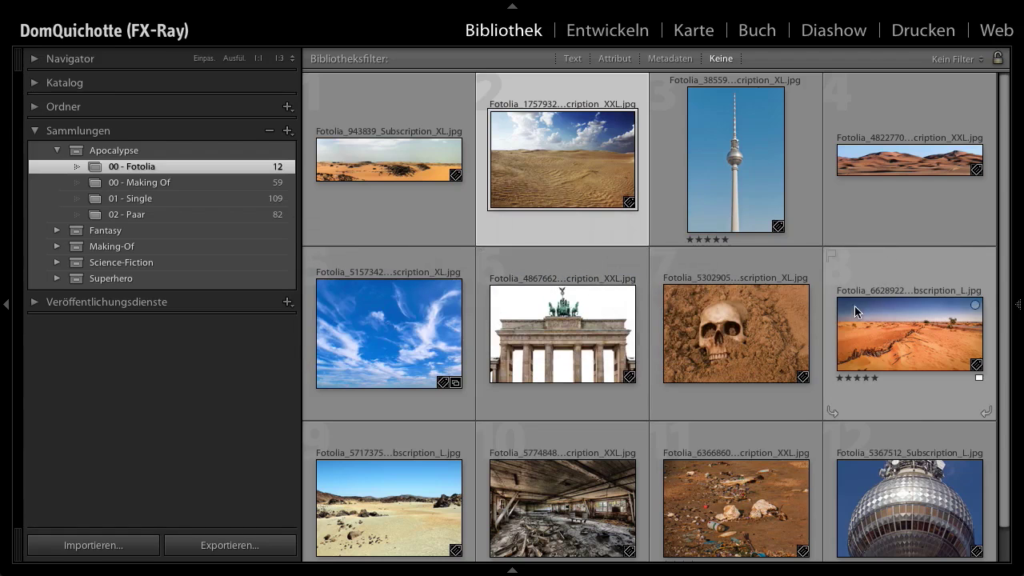
{"action": "double_click", "coordinate": [910, 160]}
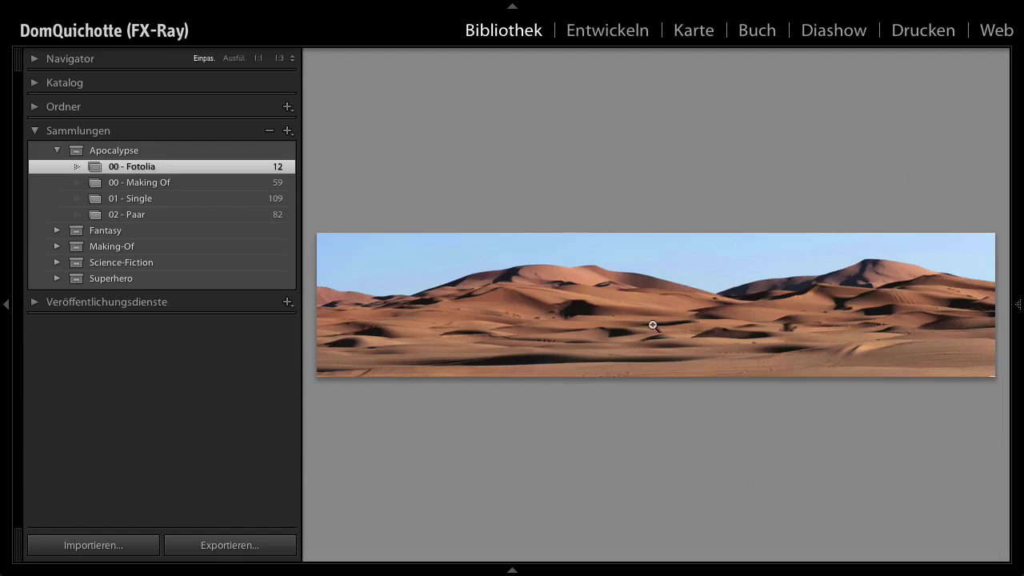
{"action": "right_click", "coordinate": [598, 275]}
{"action": "mouse_move", "coordinate": [649, 216]}
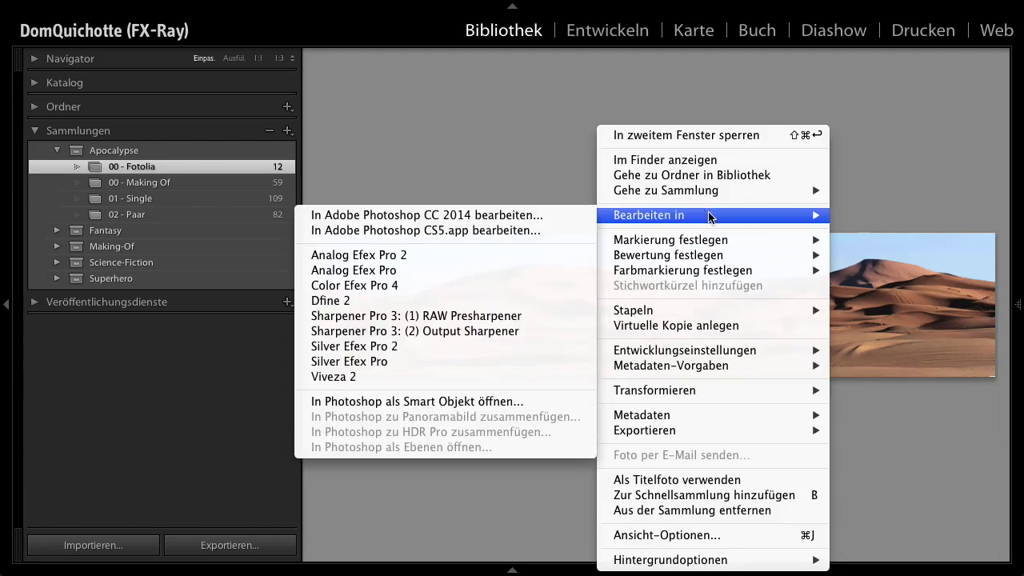
{"action": "left_click", "coordinate": [476, 216]}
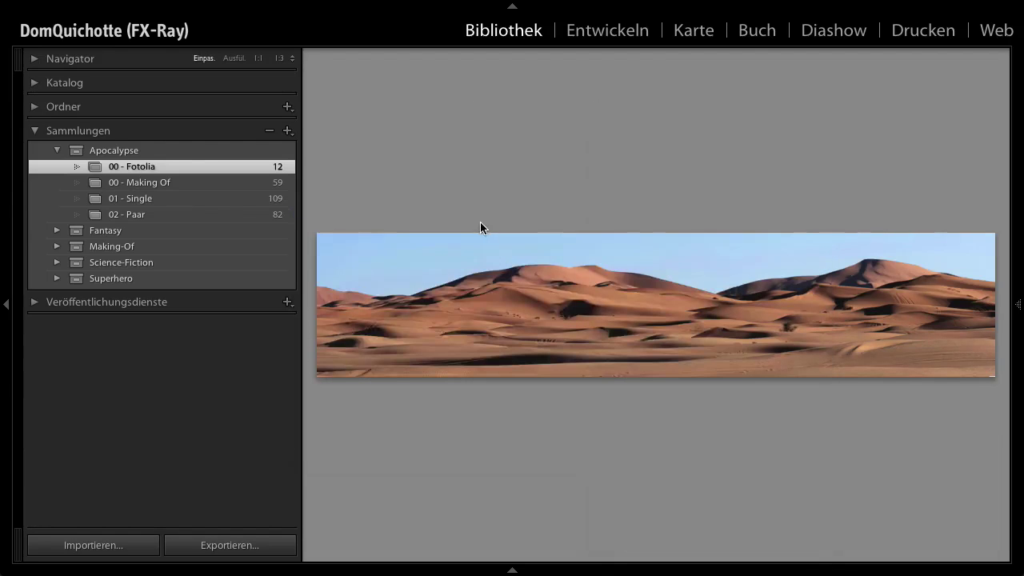
{"action": "left_click", "coordinate": [664, 394]}
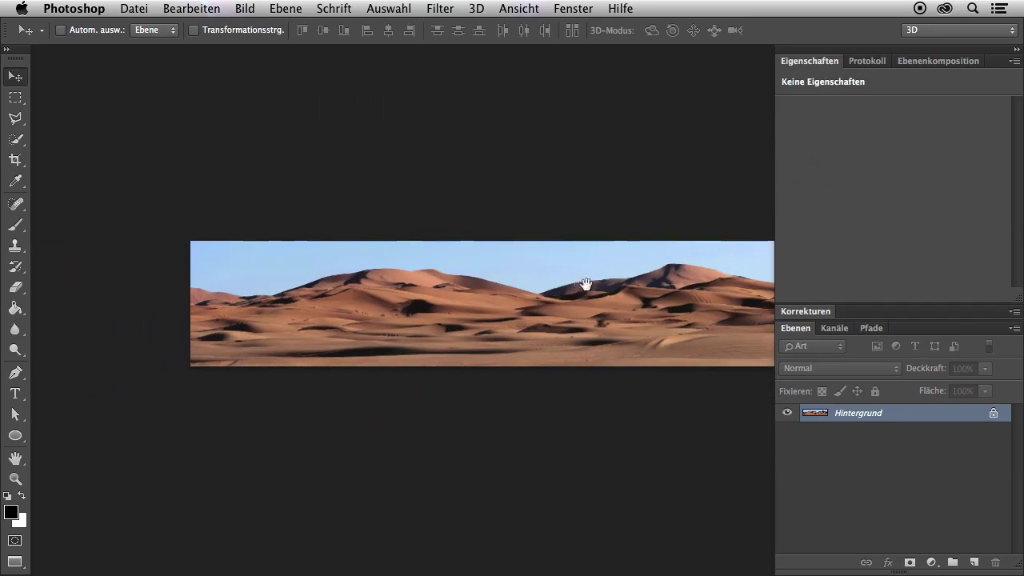
- Quick-select the sky above the panorama dunes and hide it with a layer mask
{"action": "key", "text": "w"}
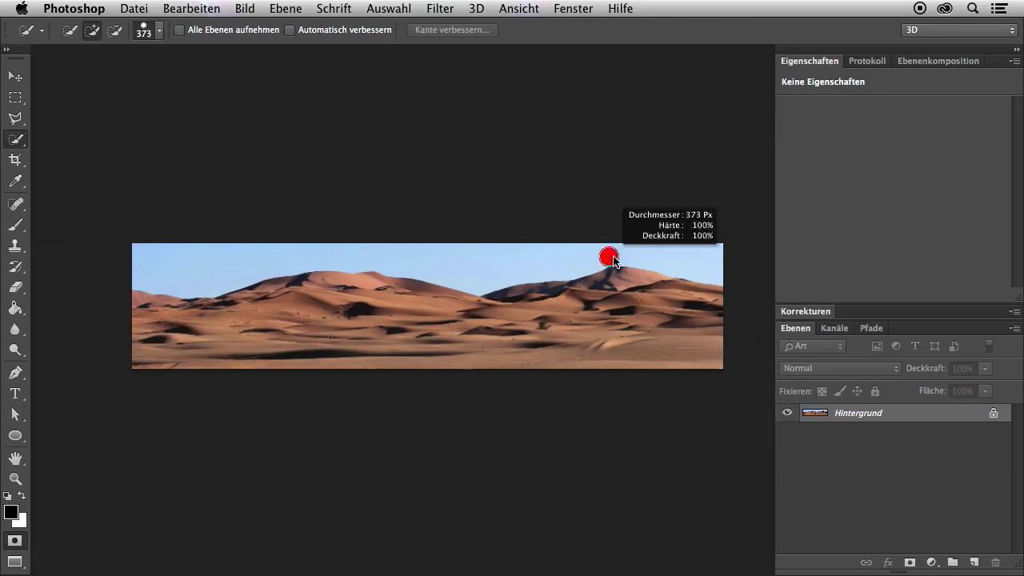
{"action": "left_click_drag", "start_coordinate": [647, 248], "coordinate": [239, 246]}
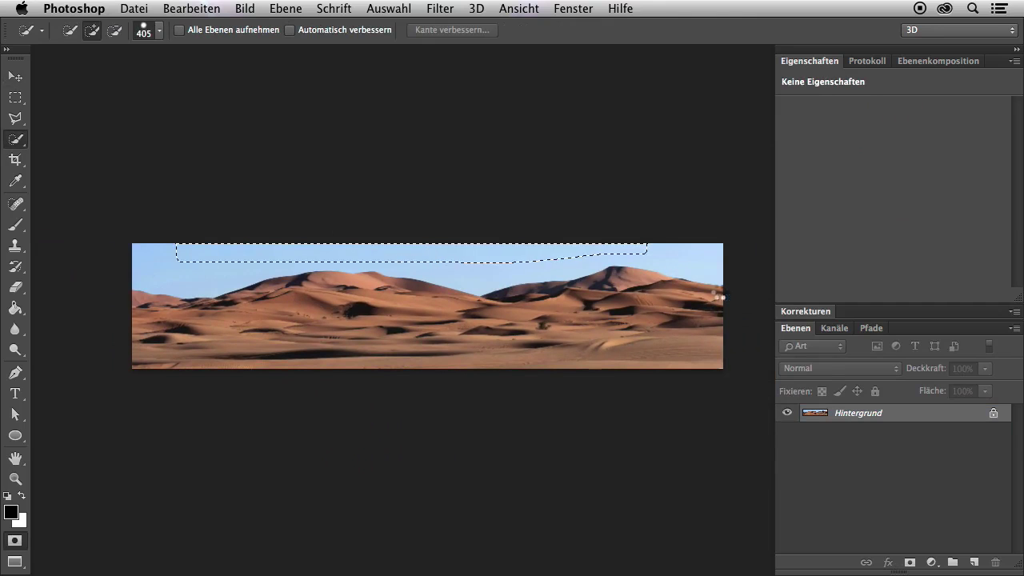
{"action": "key", "text": "super+d"}
{"action": "left_click", "coordinate": [835, 328]}
{"action": "left_click", "coordinate": [822, 344]}
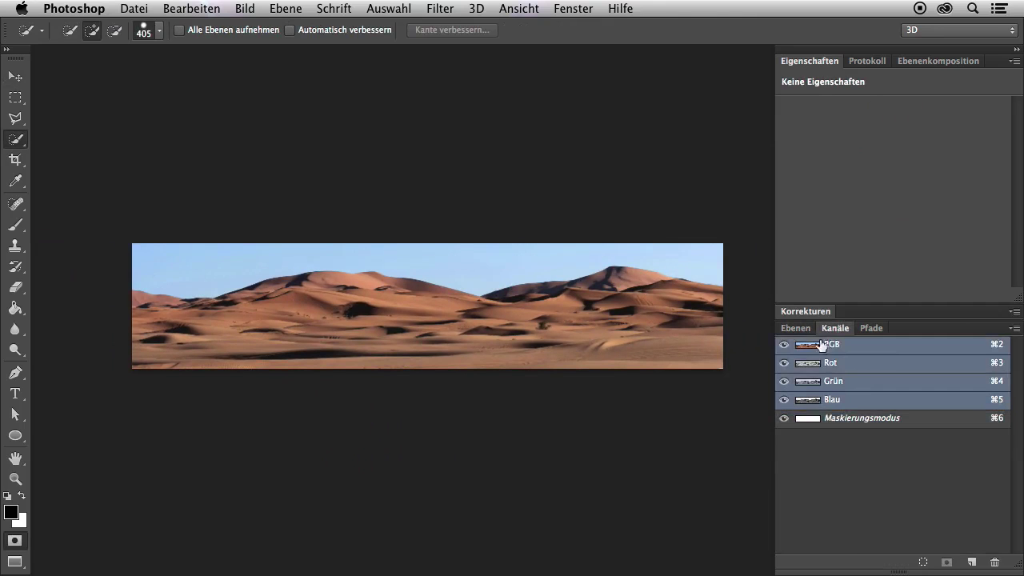
{"action": "left_click", "coordinate": [798, 328]}
{"action": "left_click_drag", "start_coordinate": [648, 257], "coordinate": [179, 253]}
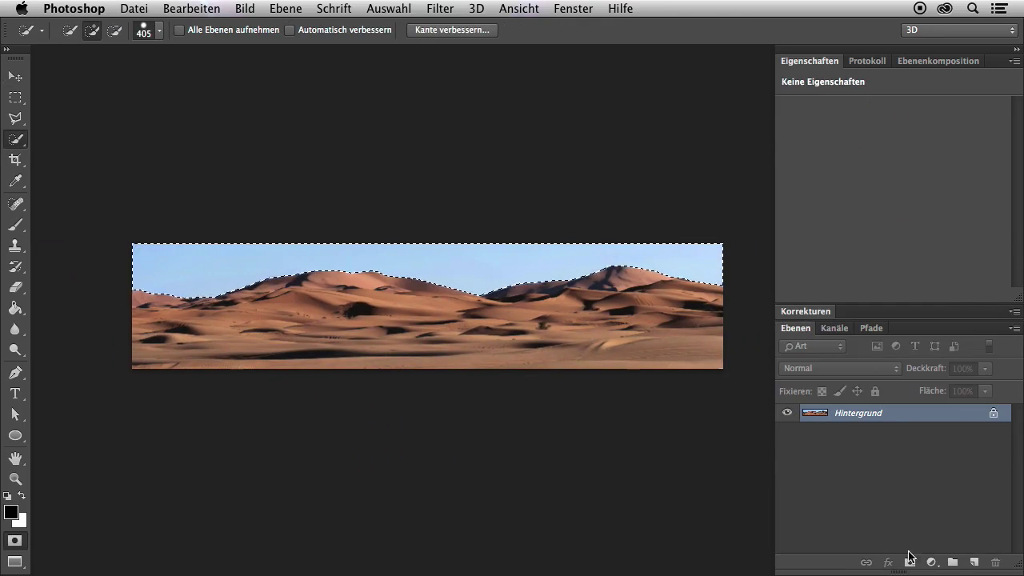
{"action": "left_click", "coordinate": [907, 563], "text": "alt"}
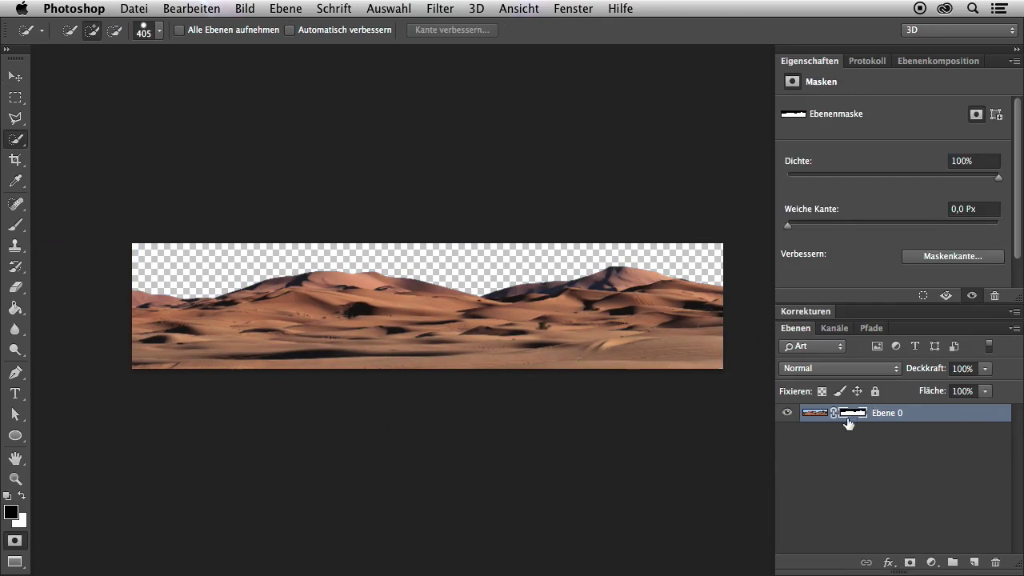
- Rename the panorama layer to 48227709
{"action": "double_click", "coordinate": [884, 413]}
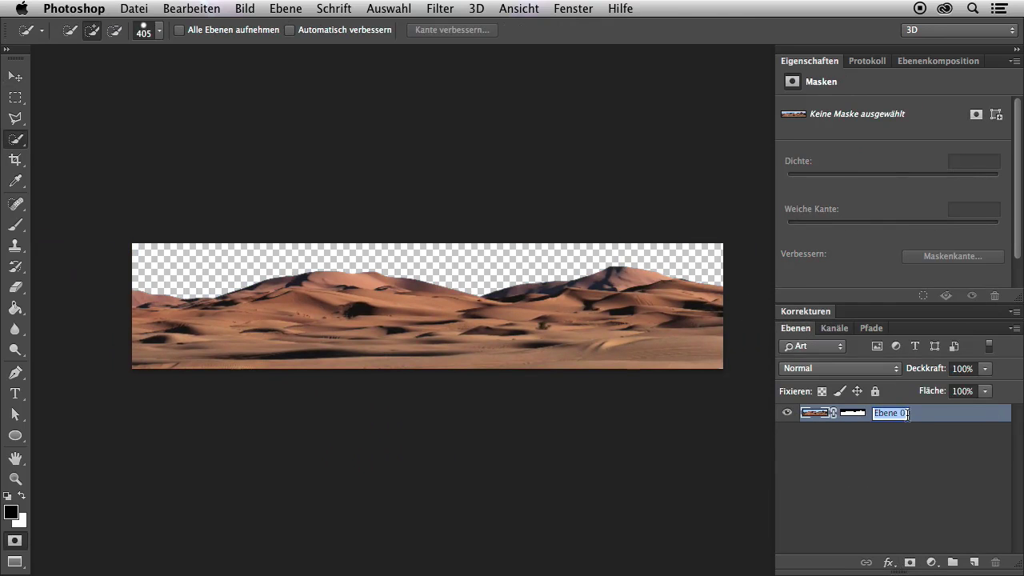
{"action": "key", "text": "Return"}
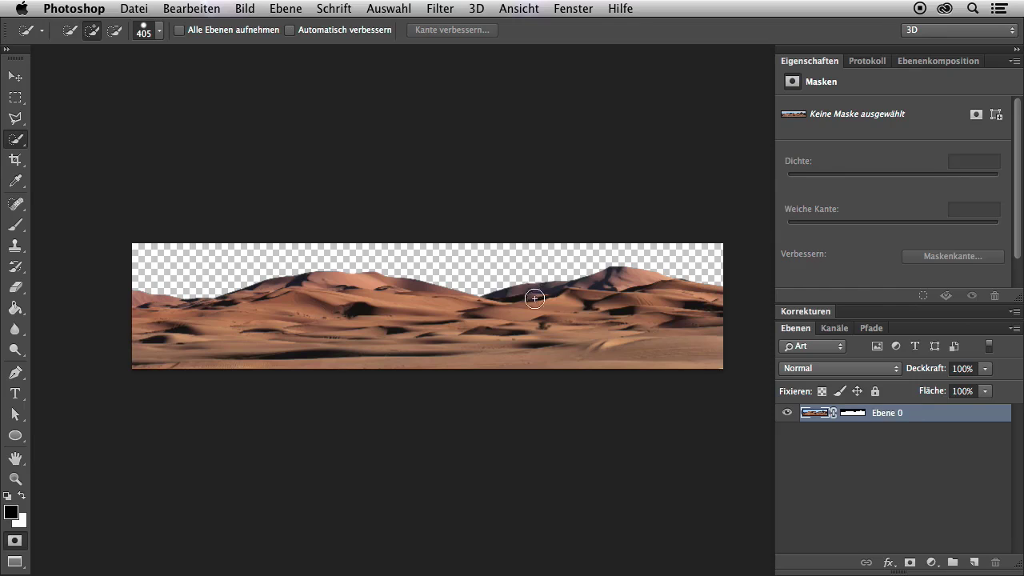
{"action": "key", "text": "f"}
{"action": "key", "text": "f"}
{"action": "key", "text": "f"}
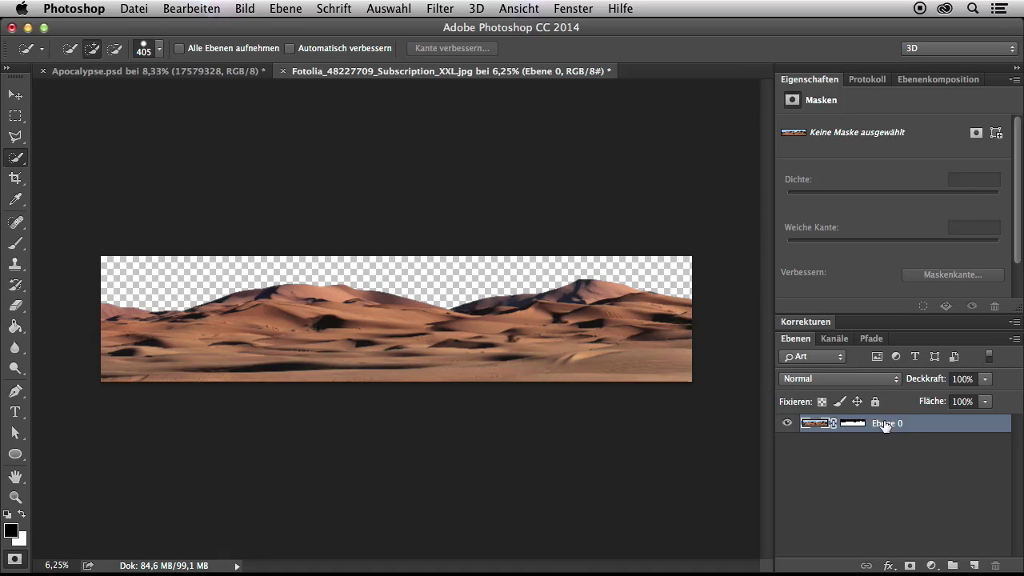
{"action": "double_click", "coordinate": [883, 425]}
{"action": "type", "text": "482277"}
{"action": "type", "text": "09"}
{"action": "key", "text": "Return"}
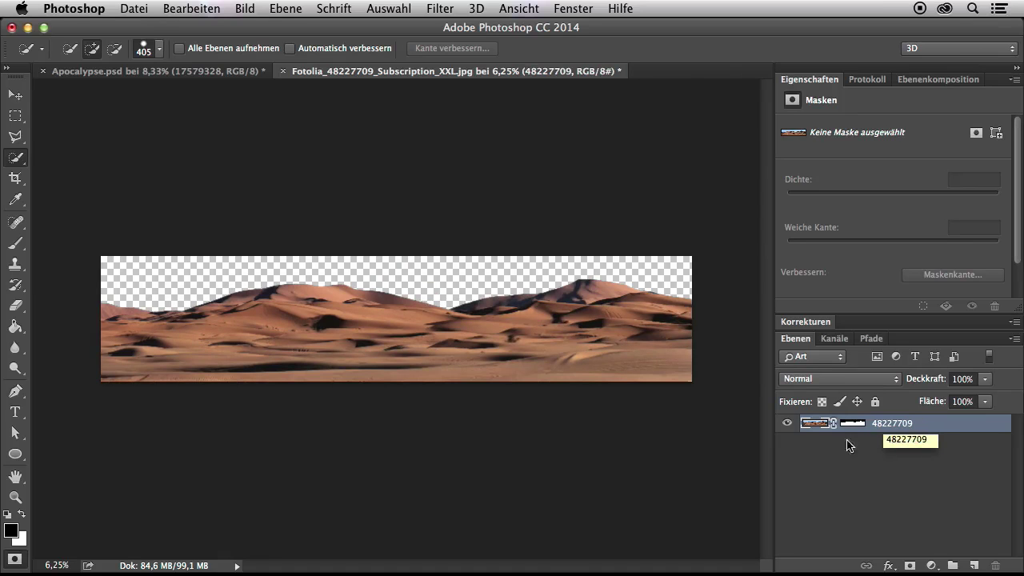
- Convert layer 48227709 to a smart object, duplicate it into Apocalypse.psd, and close the source unsaved
{"action": "right_click", "coordinate": [922, 424]}
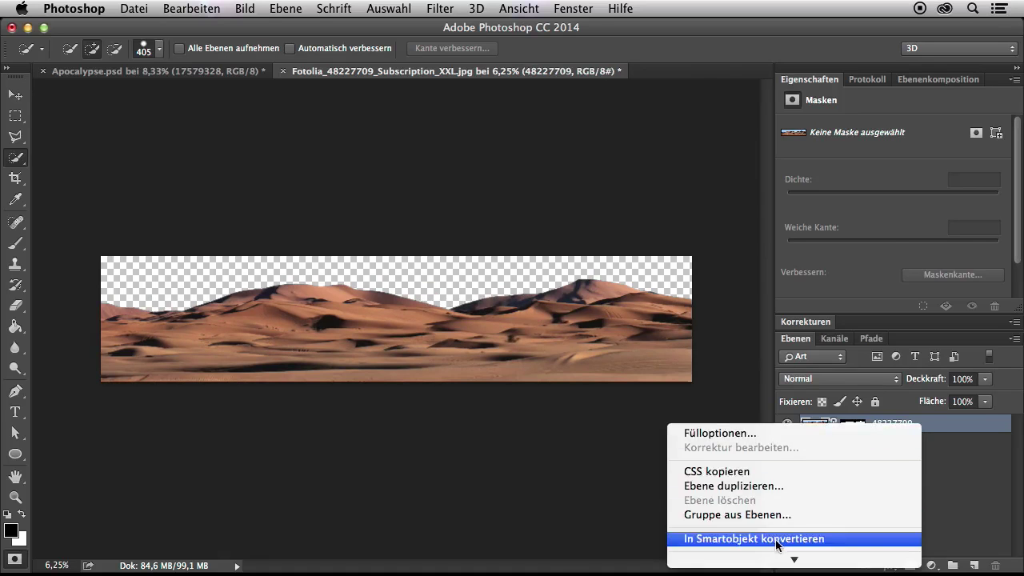
{"action": "left_click", "coordinate": [776, 540]}
{"action": "right_click", "coordinate": [885, 426]}
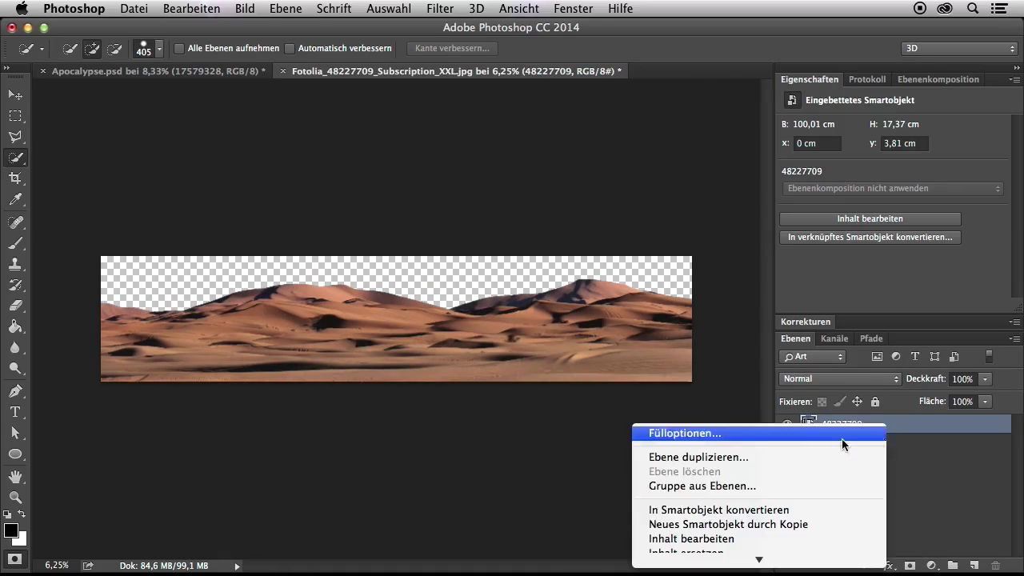
{"action": "left_click", "coordinate": [766, 458]}
{"action": "left_click", "coordinate": [718, 484]}
{"action": "left_click", "coordinate": [693, 469]}
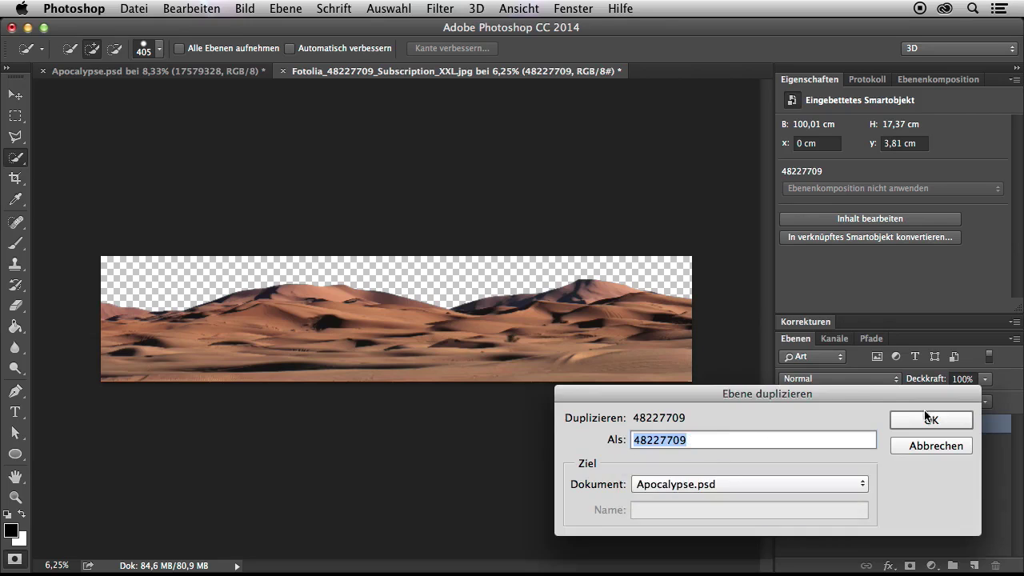
{"action": "left_click", "coordinate": [928, 419]}
{"action": "left_click", "coordinate": [283, 71]}
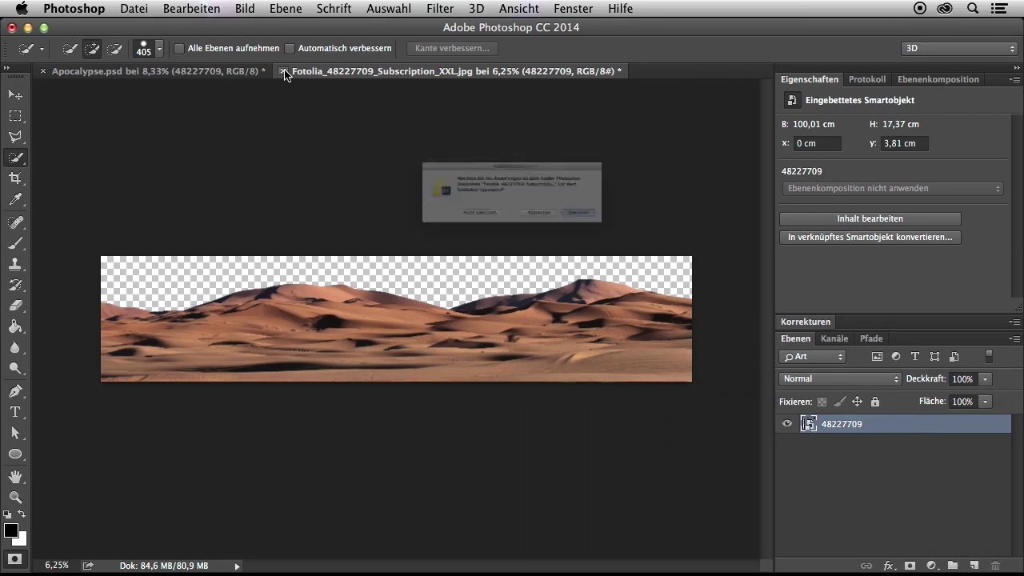
{"action": "left_click", "coordinate": [407, 238]}
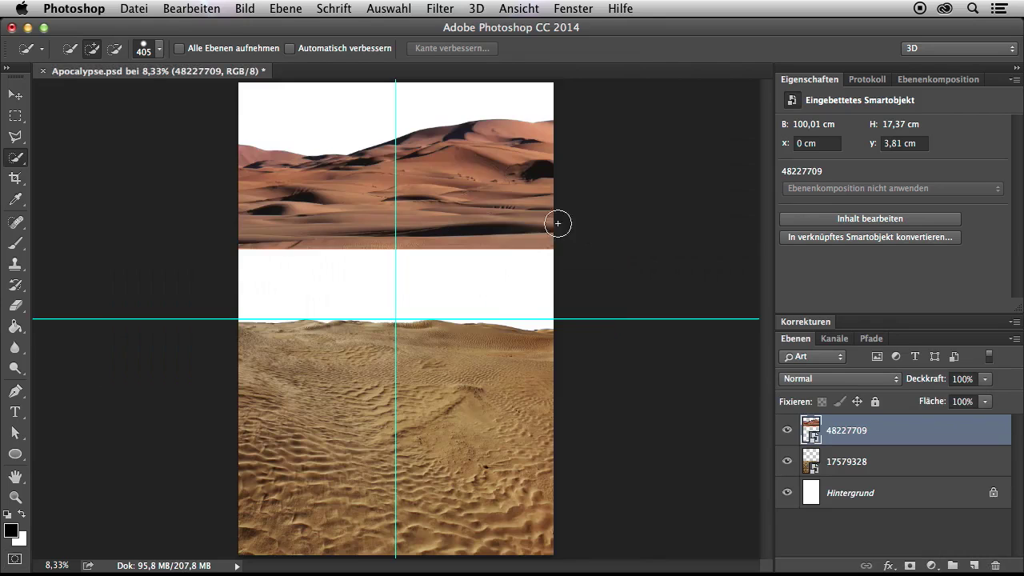
- Move the panorama dunes down and scale them to about 58%
{"action": "key", "text": "v"}
{"action": "mouse_move", "coordinate": [518, 215]}
{"action": "left_mouse_down"}
{"action": "mouse_move", "coordinate": [519, 228]}
{"action": "mouse_move", "coordinate": [402, 307]}
{"action": "left_mouse_up"}
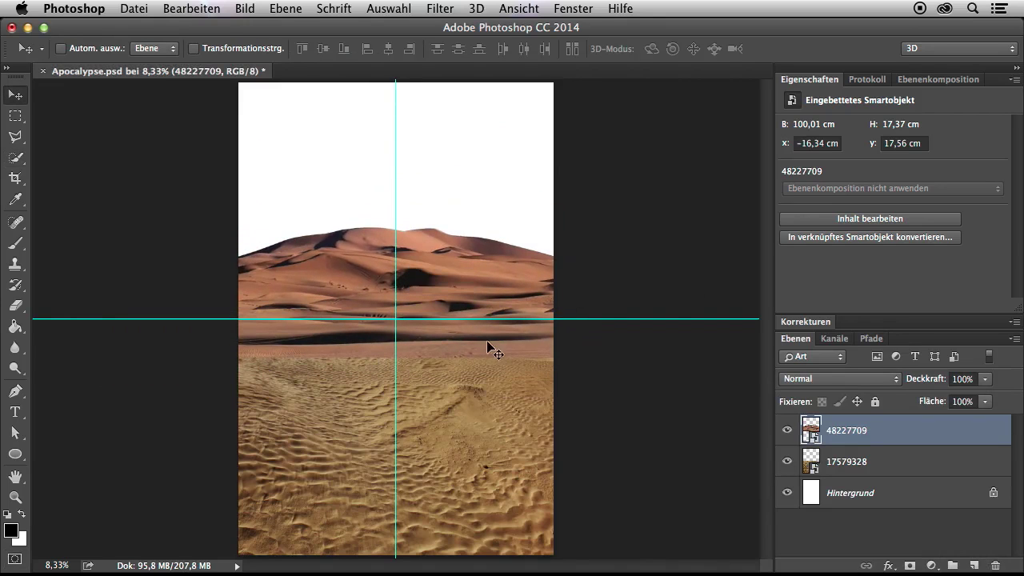
{"action": "key", "text": "ctrl+t"}
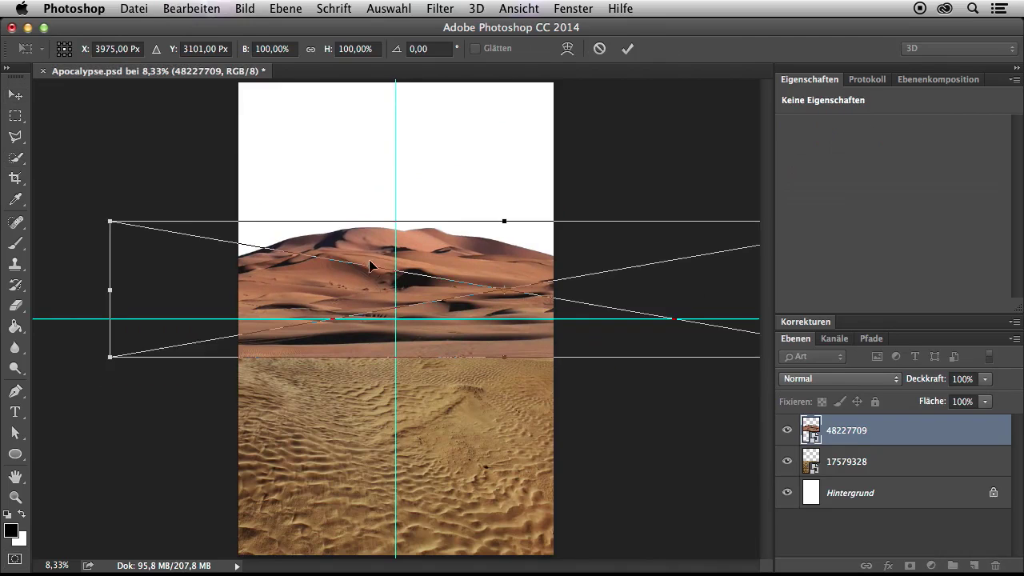
{"action": "left_click_drag", "start_coordinate": [110, 220], "coordinate": [270, 251]}
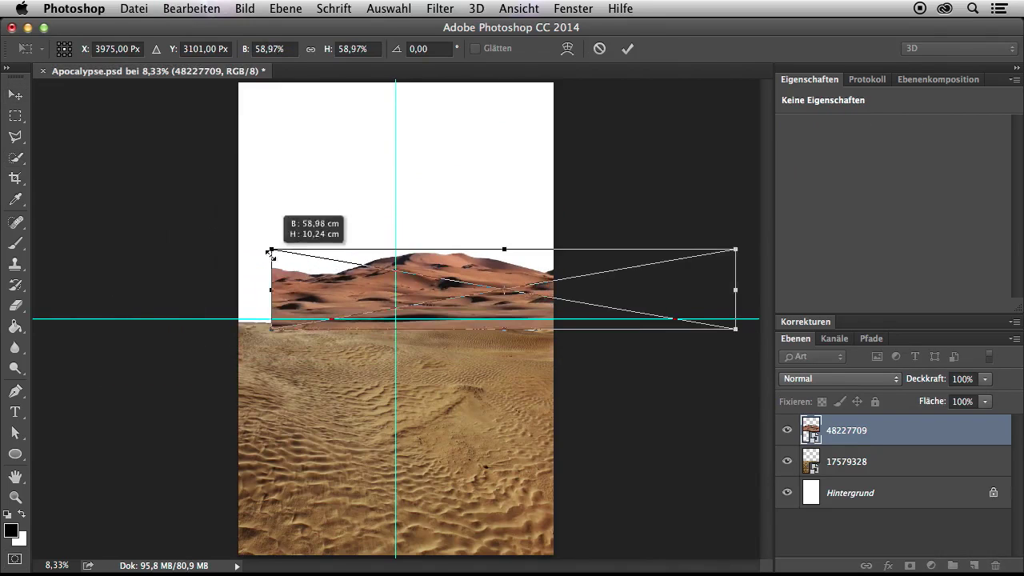
{"action": "mouse_move", "coordinate": [521, 322]}
{"action": "left_mouse_down"}
{"action": "mouse_move", "coordinate": [458, 370]}
{"action": "mouse_move", "coordinate": [494, 289]}
{"action": "mouse_move", "coordinate": [521, 362]}
{"action": "left_mouse_up"}
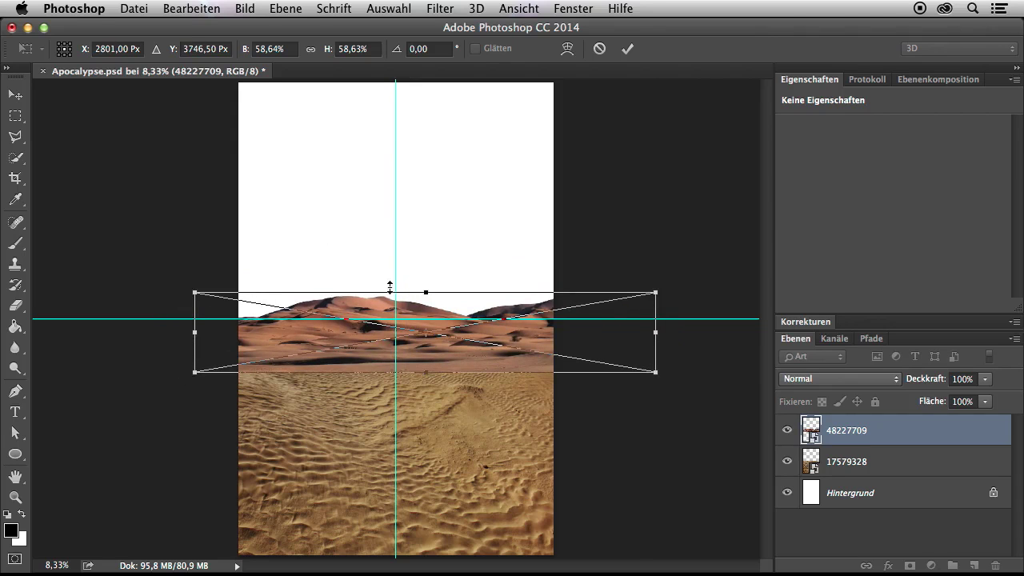
- Flip the dunes horizontally, keep them near 58%, and settle them on the horizon
{"action": "right_click", "coordinate": [442, 334]}
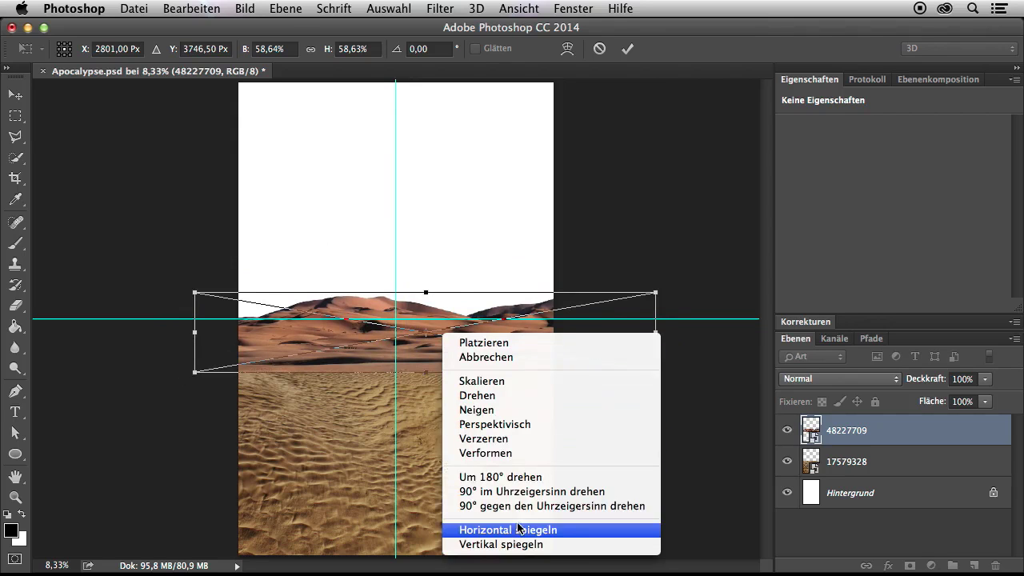
{"action": "left_click", "coordinate": [560, 534]}
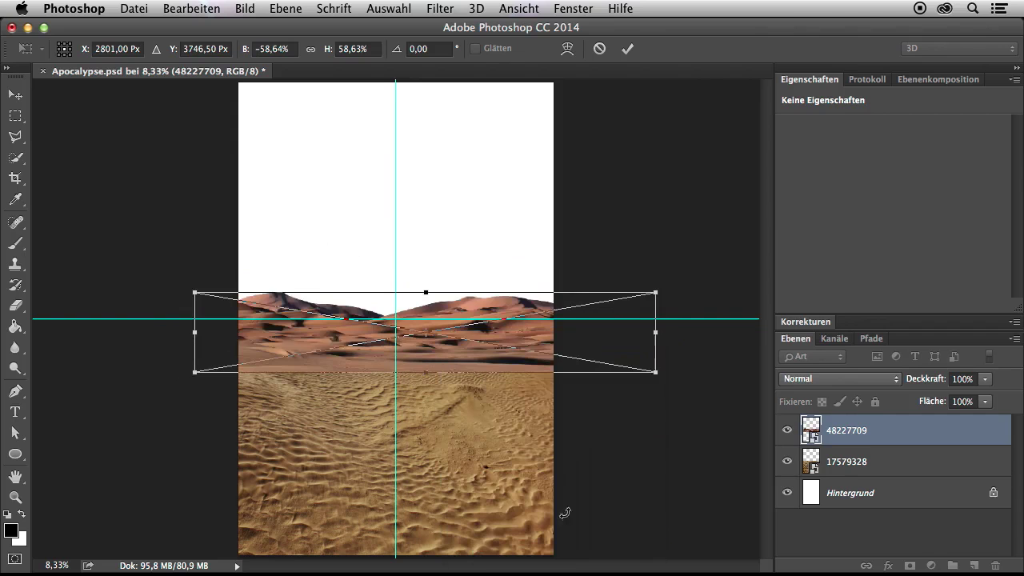
{"action": "left_click_drag", "start_coordinate": [406, 341], "coordinate": [522, 366]}
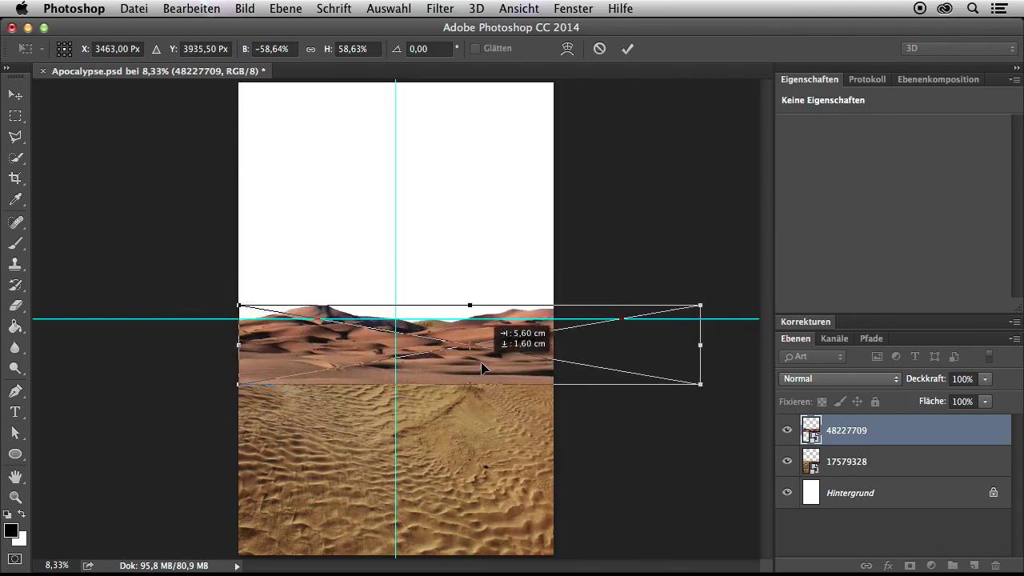
{"action": "left_click_drag", "start_coordinate": [700, 375], "coordinate": [588, 354]}
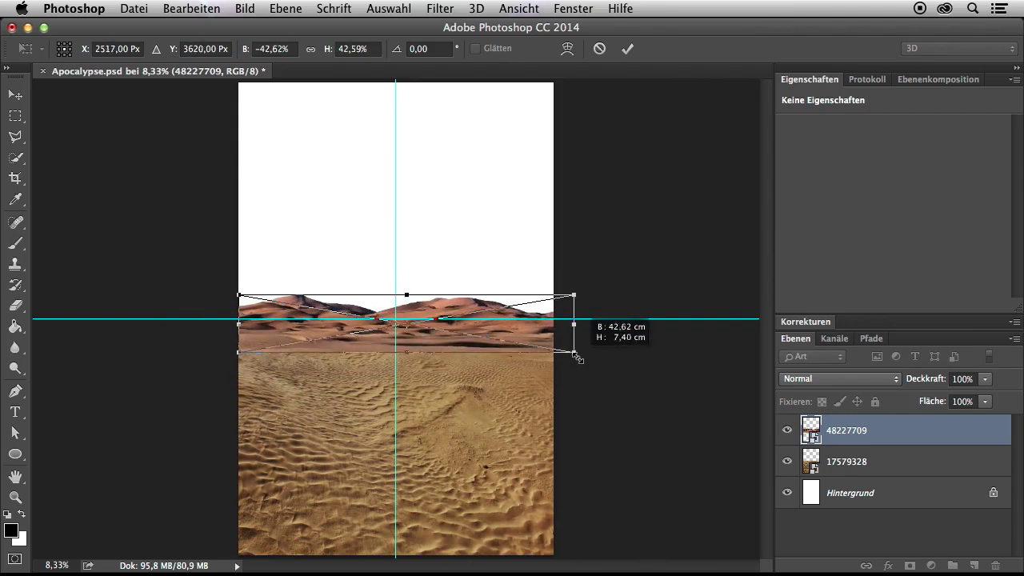
{"action": "left_click_drag", "start_coordinate": [236, 356], "coordinate": [130, 373]}
{"action": "mouse_move", "coordinate": [534, 343]}
{"action": "left_mouse_down"}
{"action": "mouse_move", "coordinate": [519, 352]}
{"action": "mouse_move", "coordinate": [535, 358]}
{"action": "mouse_move", "coordinate": [544, 342]}
{"action": "left_mouse_up"}
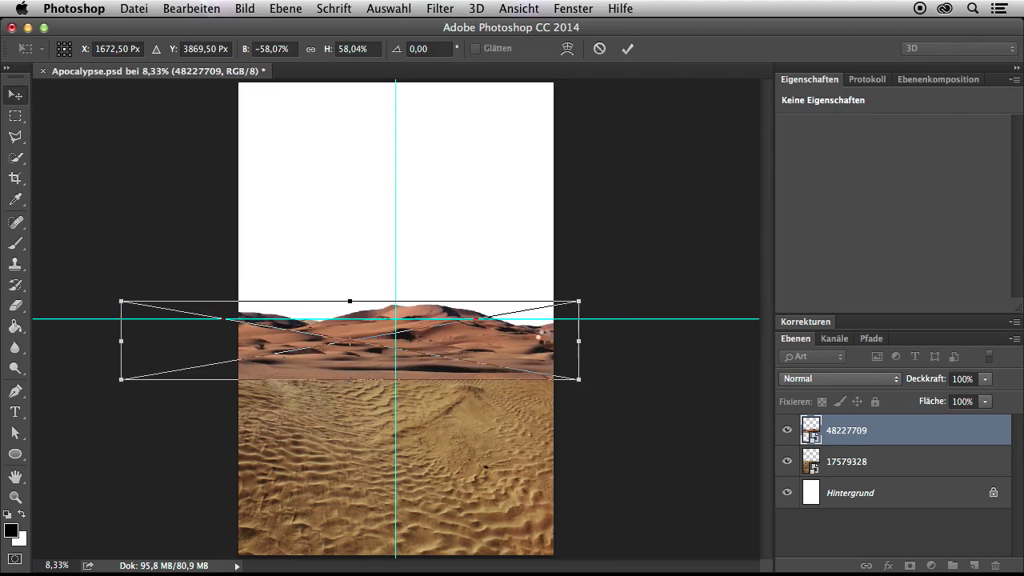
{"action": "key", "text": "Return"}
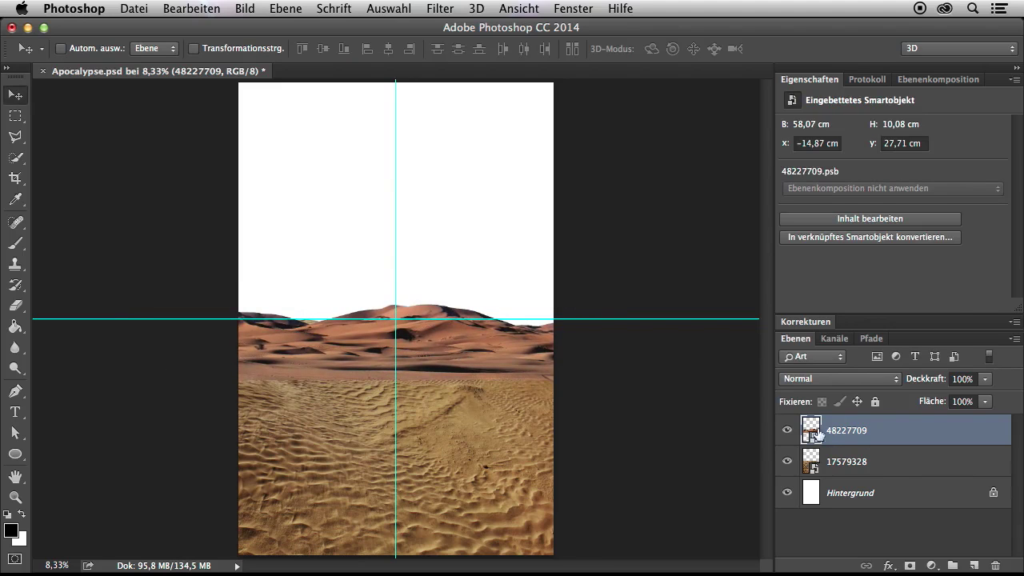
- Add a layer mask and paint black at 20% along the dunes' lower edge
{"action": "left_click", "coordinate": [911, 564]}
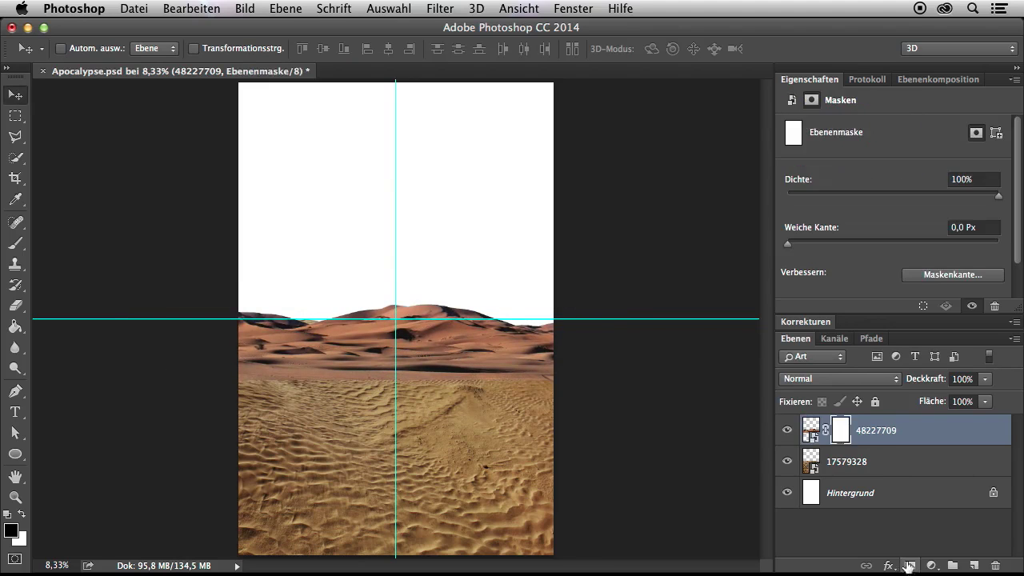
{"action": "key", "text": "b"}
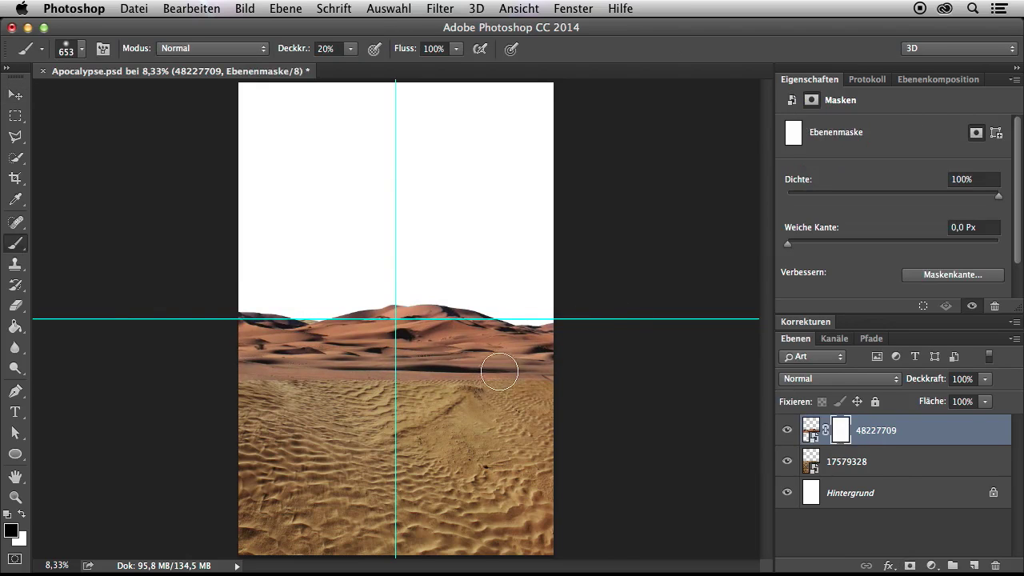
{"action": "scroll", "coordinate": [414, 391], "scroll_direction": "up", "scroll_amount": 3}
{"action": "left_click_drag", "start_coordinate": [632, 376], "coordinate": [304, 368]}
{"action": "left_click_drag", "start_coordinate": [641, 391], "coordinate": [221, 358]}
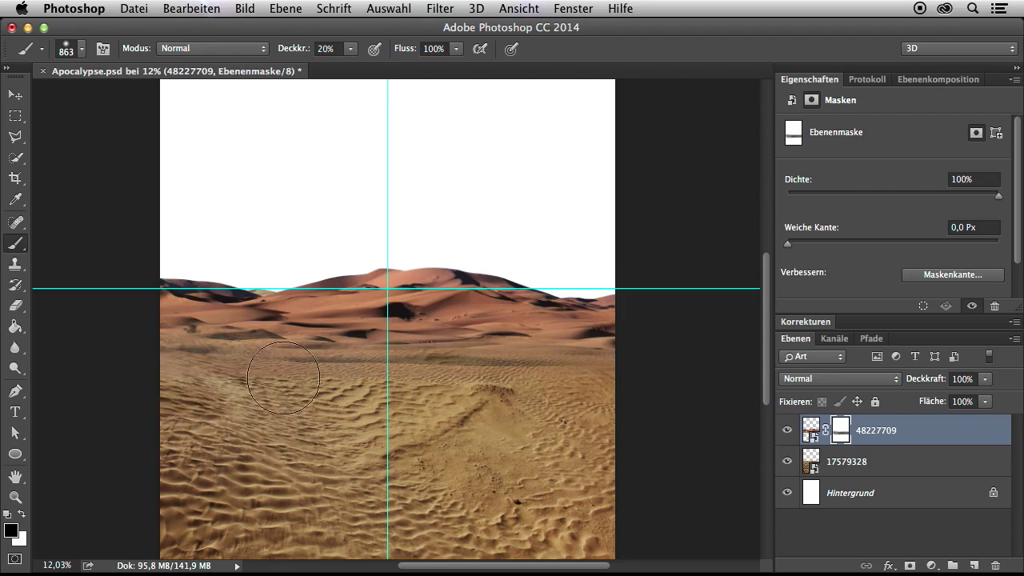
- Refine the blend with brush sizes 661, 309, 452 and 256, then fit the view and hide guides
{"action": "mouse_move", "coordinate": [507, 389]}
{"action": "left_mouse_down"}
{"action": "mouse_move", "coordinate": [512, 404]}
{"action": "mouse_move", "coordinate": [200, 396]}
{"action": "mouse_move", "coordinate": [313, 362]}
{"action": "mouse_move", "coordinate": [172, 351]}
{"action": "mouse_move", "coordinate": [247, 283]}
{"action": "mouse_move", "coordinate": [213, 270]}
{"action": "mouse_move", "coordinate": [235, 269]}
{"action": "mouse_move", "coordinate": [144, 267]}
{"action": "mouse_move", "coordinate": [201, 269]}
{"action": "left_mouse_up"}
{"action": "key", "text": "0"}
{"action": "left_click_drag", "start_coordinate": [244, 359], "coordinate": [256, 359]}
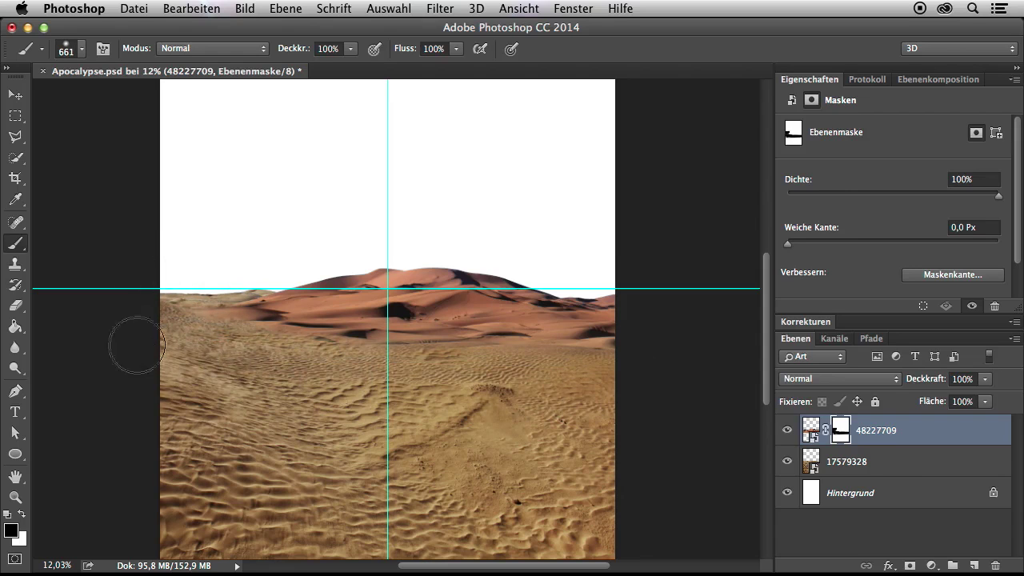
{"action": "key", "text": "2"}
{"action": "left_click_drag", "start_coordinate": [303, 355], "coordinate": [277, 353]}
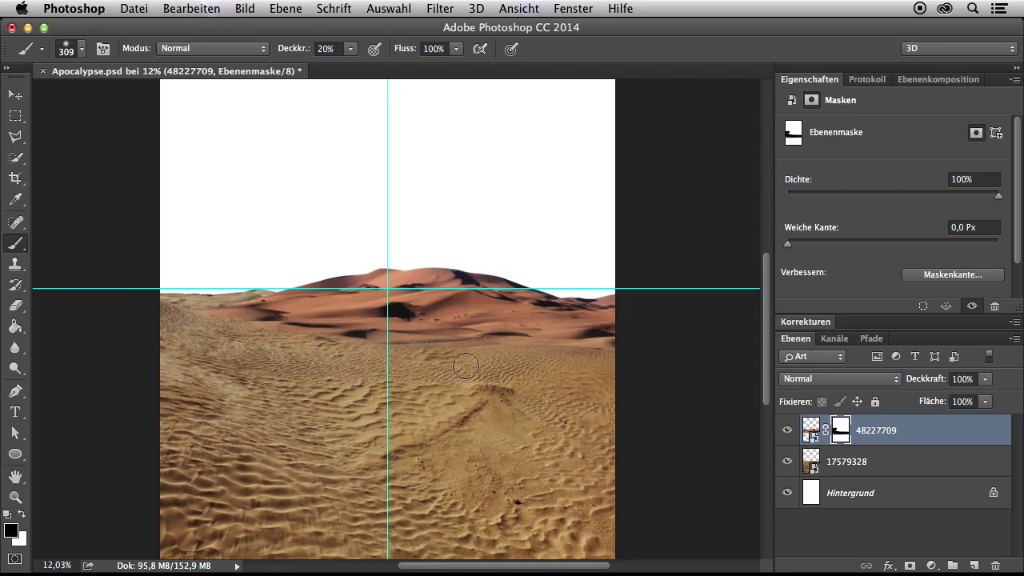
{"action": "left_click_drag", "start_coordinate": [456, 362], "coordinate": [468, 360]}
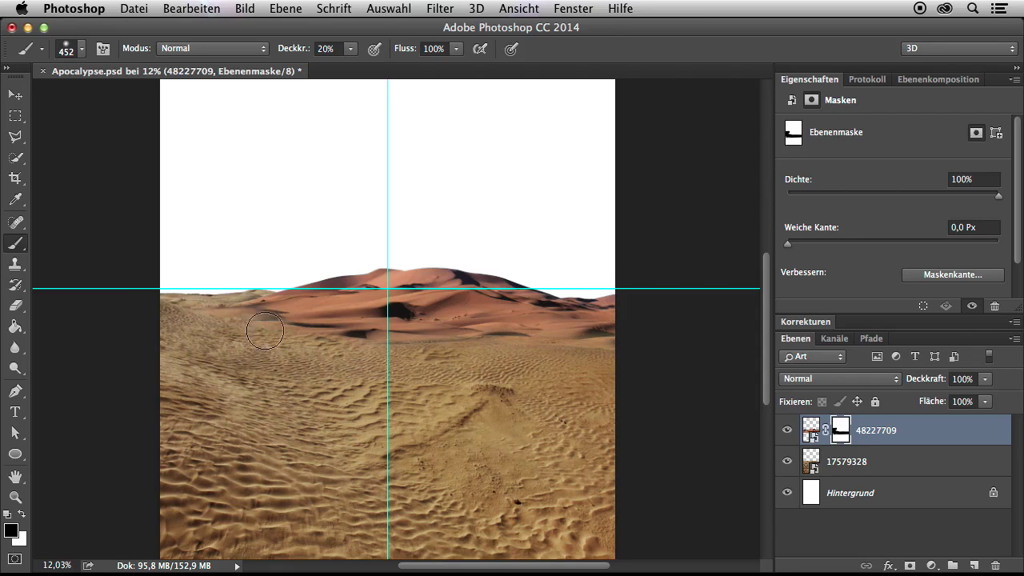
{"action": "left_click_drag", "start_coordinate": [268, 329], "coordinate": [328, 328]}
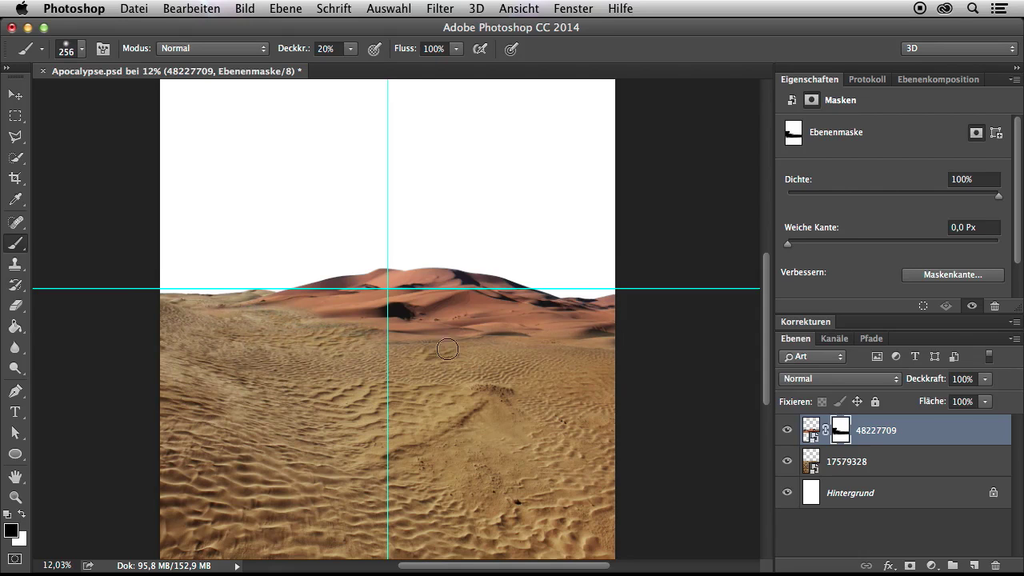
{"action": "key", "text": "super+0"}
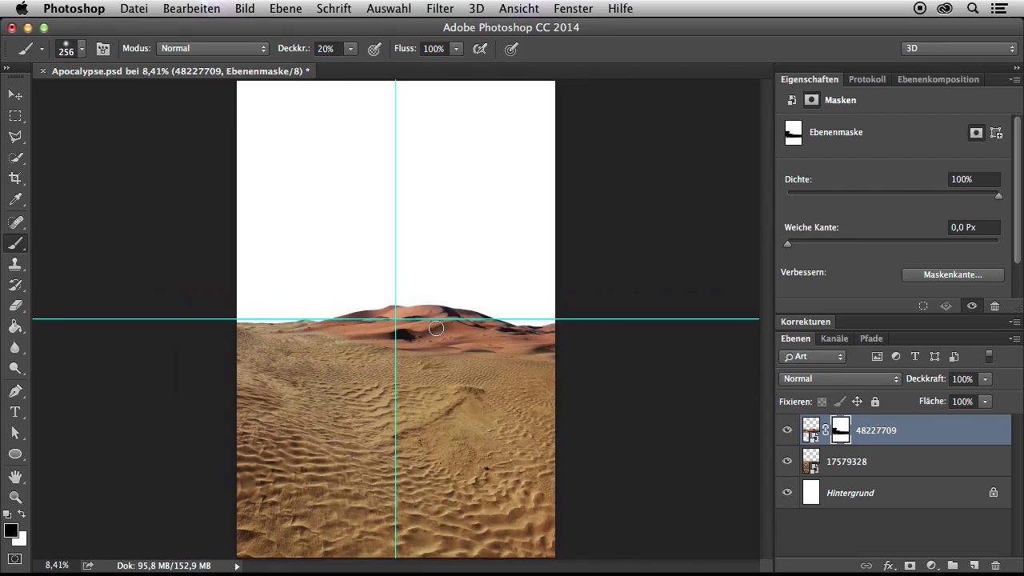
{"action": "key", "text": "super+semicolon"}
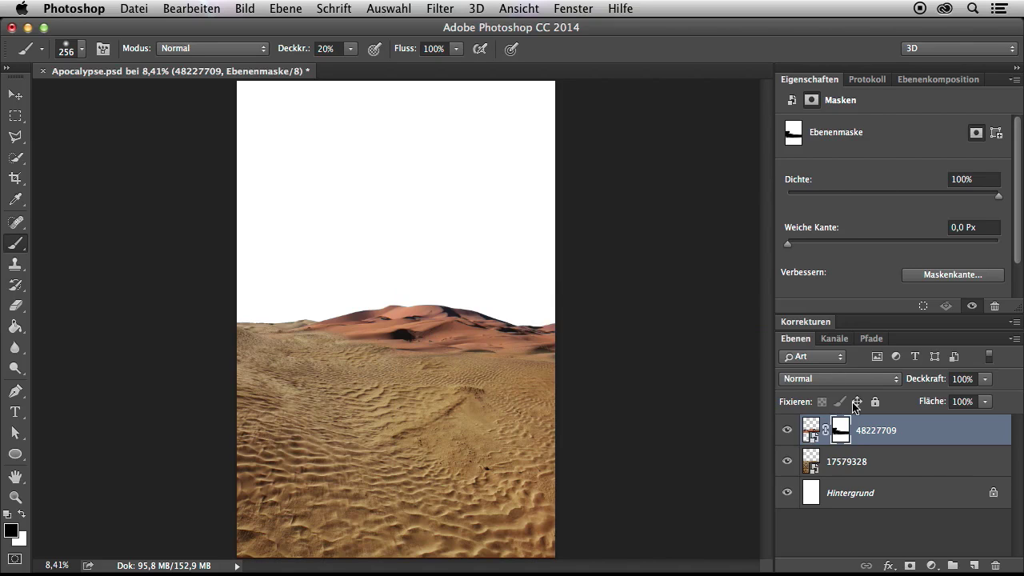
- Add a gradient map adjustment clipped to the dunes layer
{"action": "left_click", "coordinate": [832, 323]}
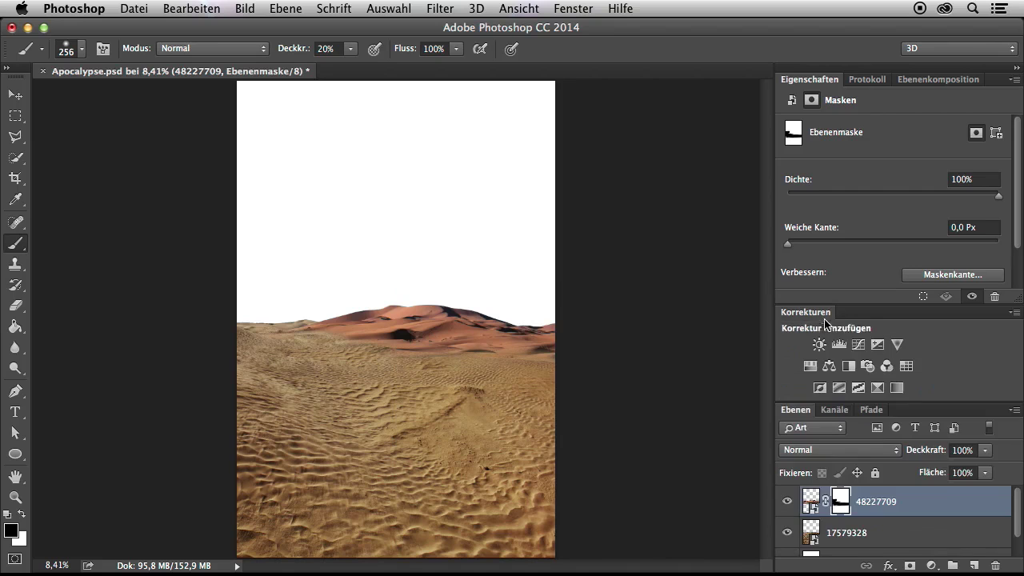
{"action": "left_click", "coordinate": [898, 388]}
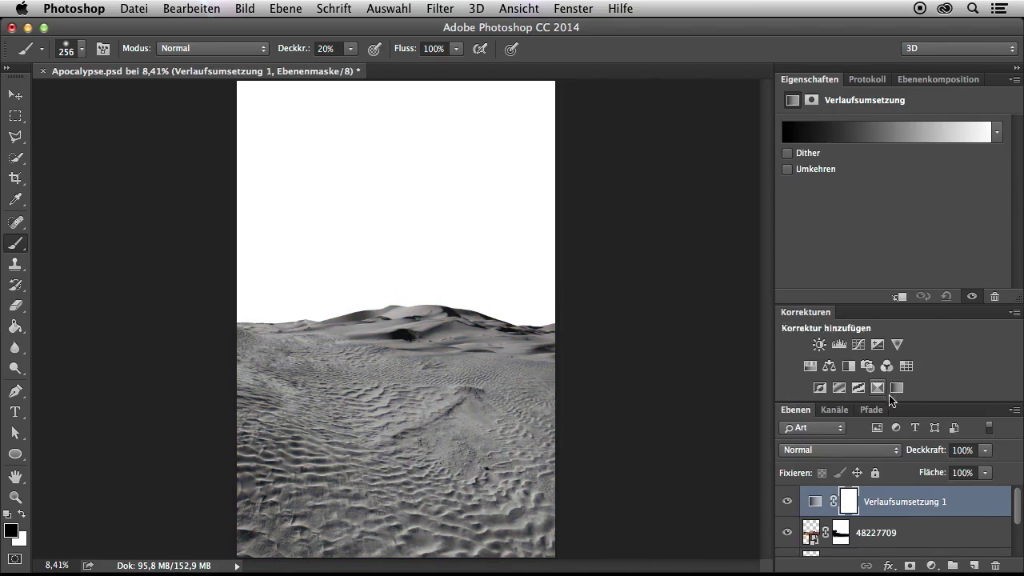
{"action": "double_click", "coordinate": [818, 312]}
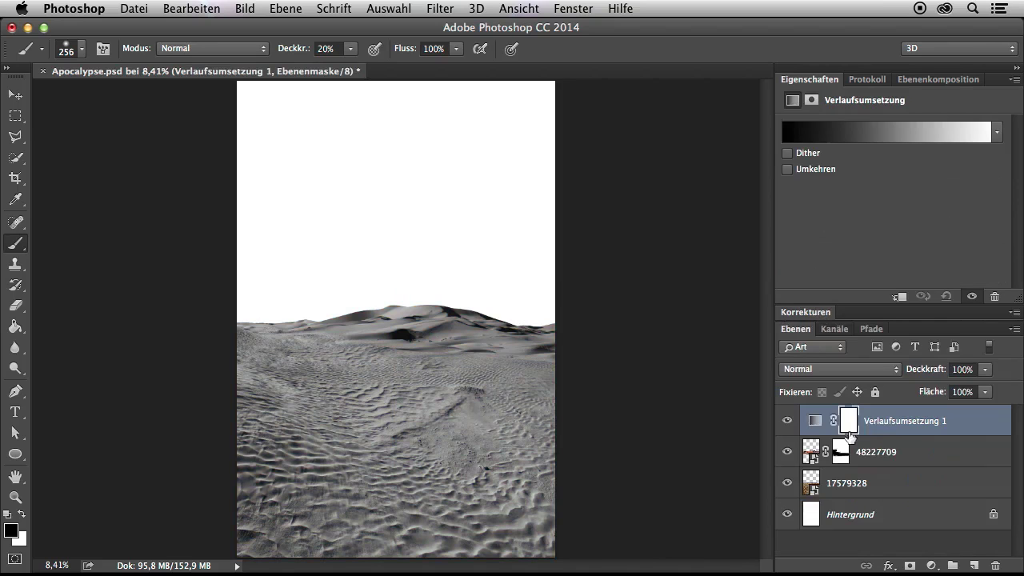
{"action": "left_click", "coordinate": [899, 296]}
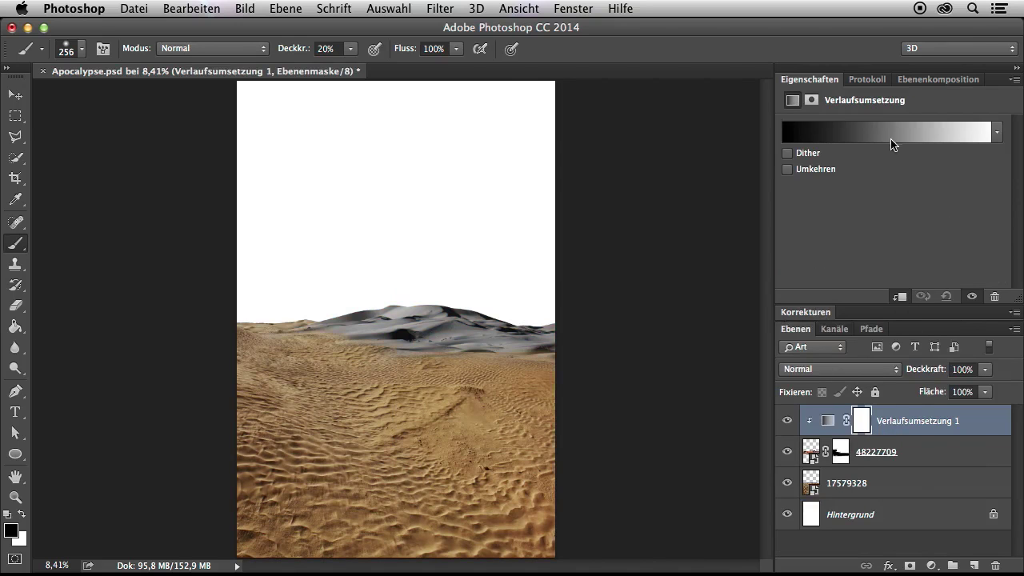
- Choose the brown Sepia Antik preset in the gradient editor for the gradient map
{"action": "left_click", "coordinate": [893, 148]}
{"action": "mouse_move", "coordinate": [590, 139]}
{"action": "left_mouse_down"}
{"action": "mouse_move", "coordinate": [591, 150]}
{"action": "mouse_move", "coordinate": [597, 124]}
{"action": "left_mouse_up"}
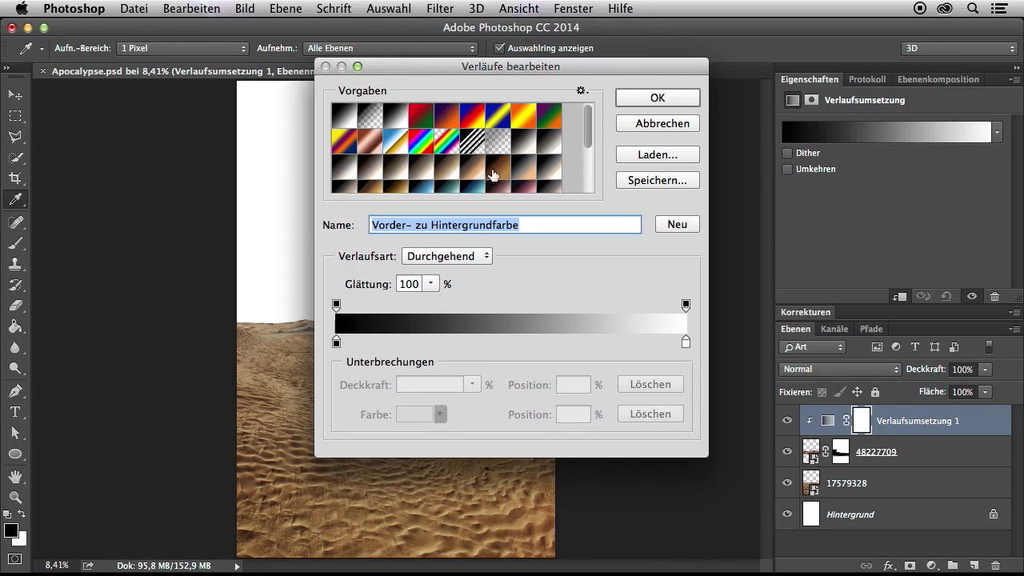
{"action": "left_click", "coordinate": [581, 92]}
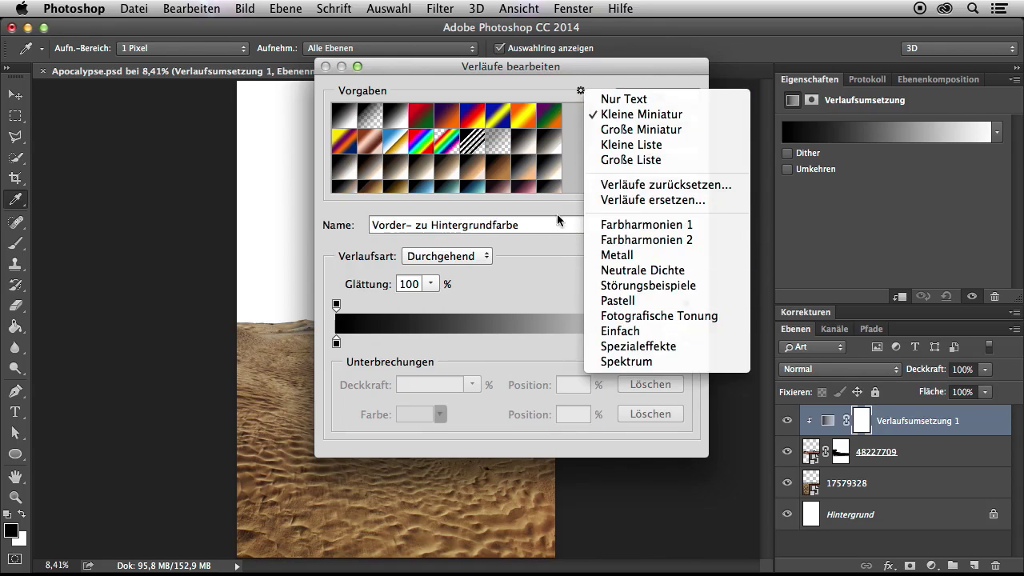
{"action": "left_click", "coordinate": [590, 136]}
{"action": "scroll", "coordinate": [590, 136], "scroll_direction": "down", "scroll_amount": 1}
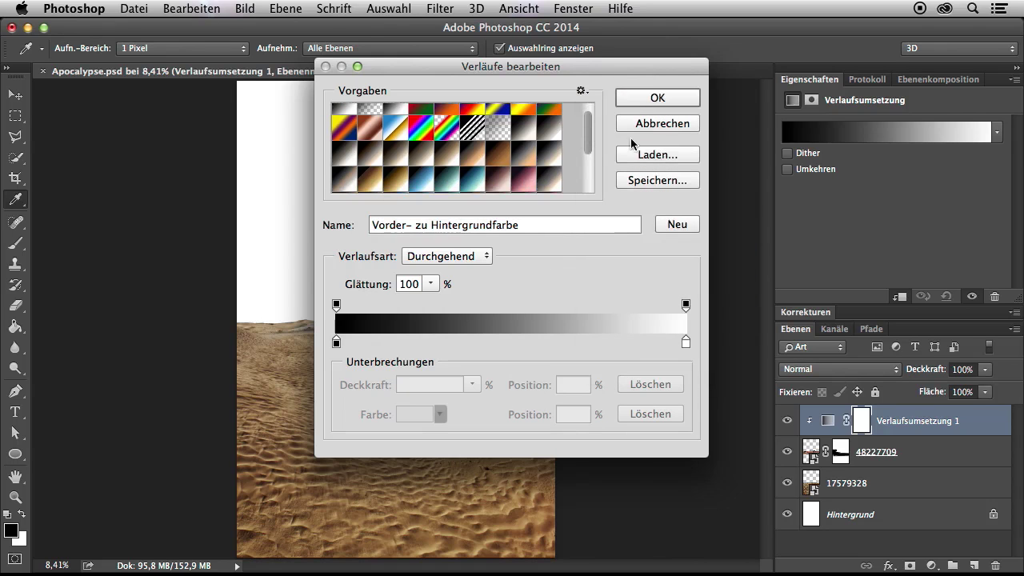
{"action": "scroll", "coordinate": [504, 172], "scroll_direction": "down", "scroll_amount": 2}
{"action": "left_click_drag", "start_coordinate": [587, 158], "coordinate": [582, 132]}
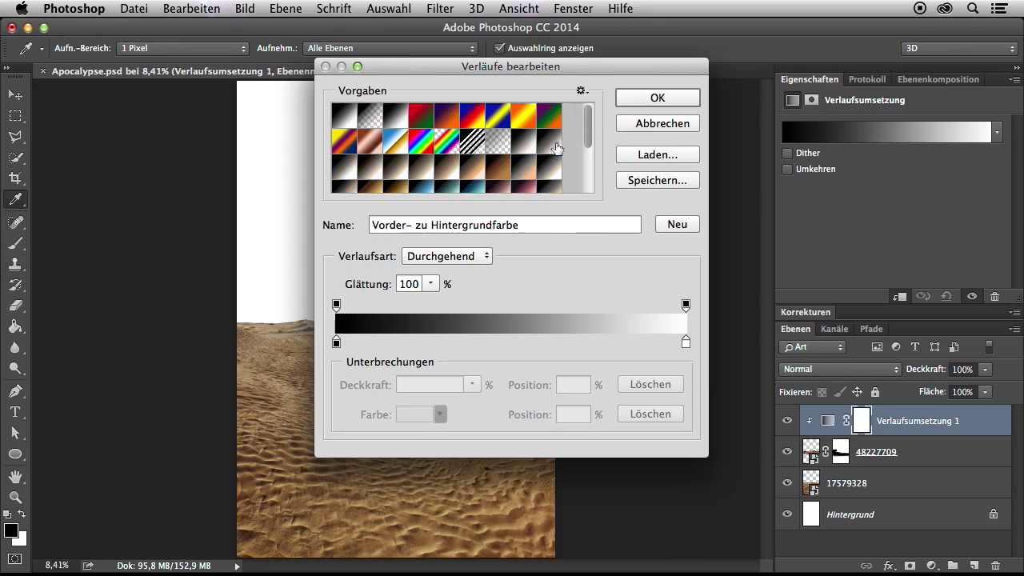
{"action": "left_click", "coordinate": [498, 172]}
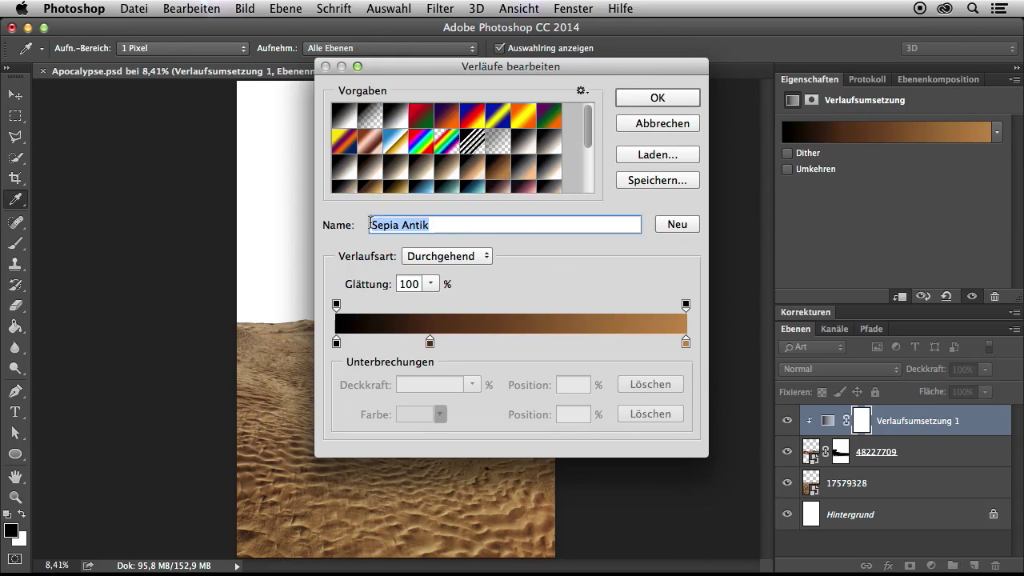
{"action": "left_click", "coordinate": [658, 98]}
- Set the Verlaufsumsetzung 1 blend mode to Farbe to tint the dunes sepia
{"action": "key", "text": "b"}
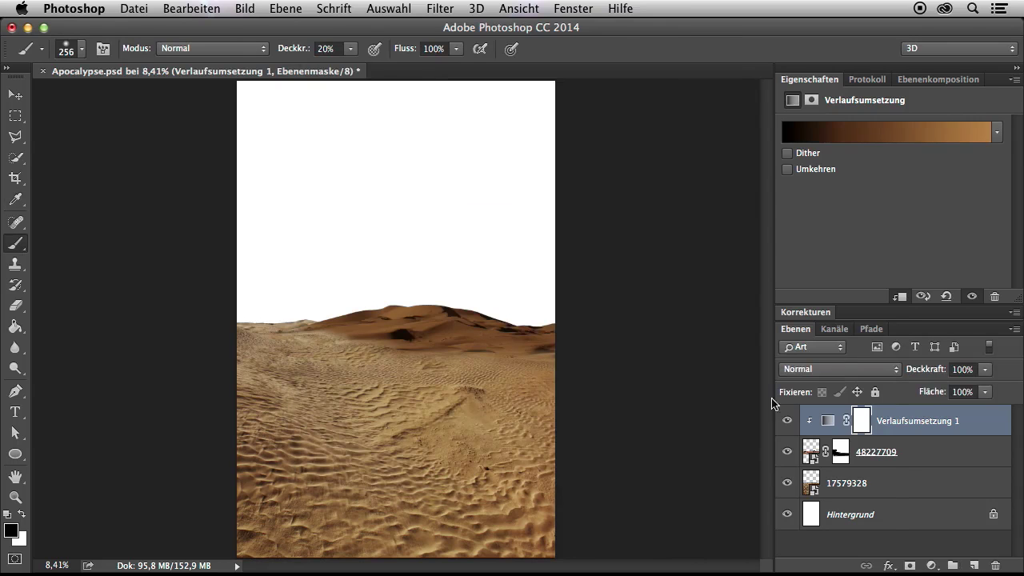
{"action": "left_click", "coordinate": [824, 371]}
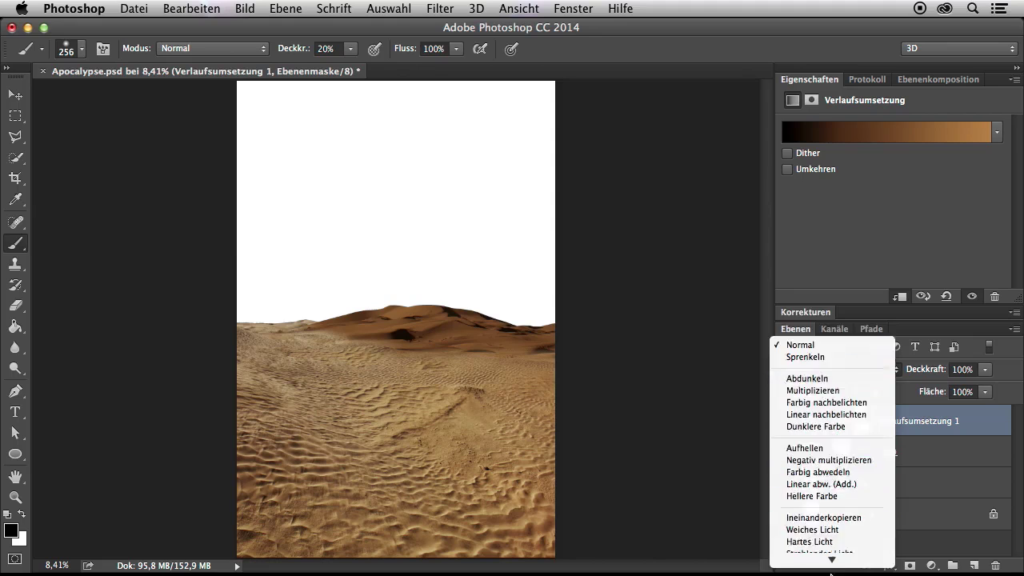
{"action": "left_click", "coordinate": [826, 552]}
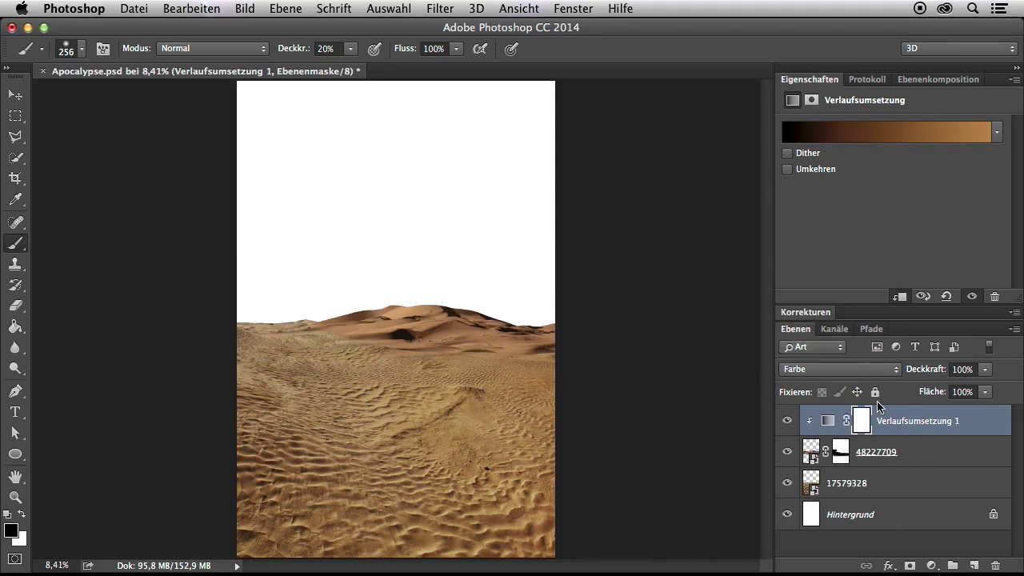
{"action": "left_click_drag", "start_coordinate": [465, 358], "coordinate": [508, 374]}
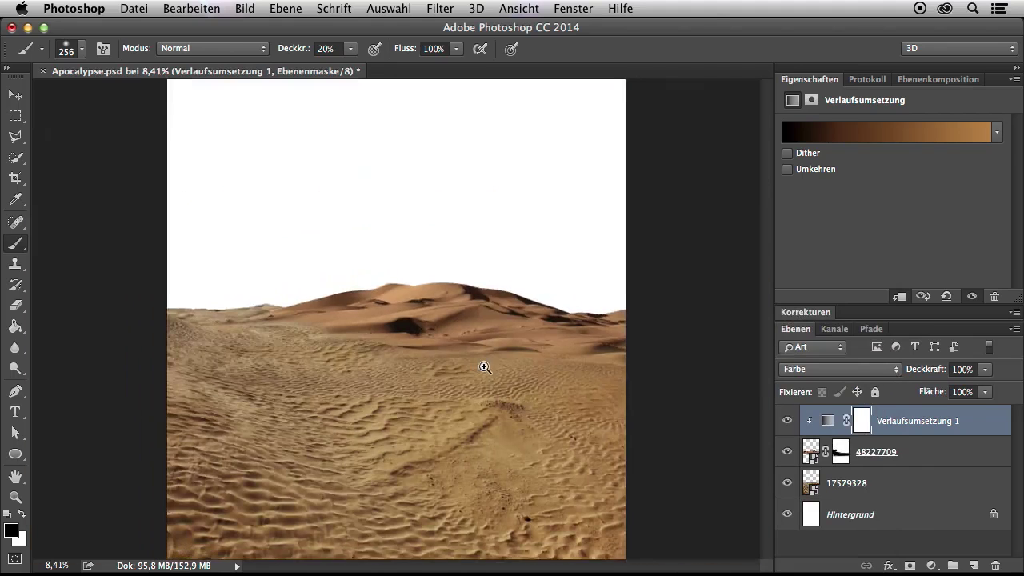
- Select both dune layers with the gradient map, group them with Cmd+G, and name the group 'Boden'
{"action": "key", "text": "super+0"}
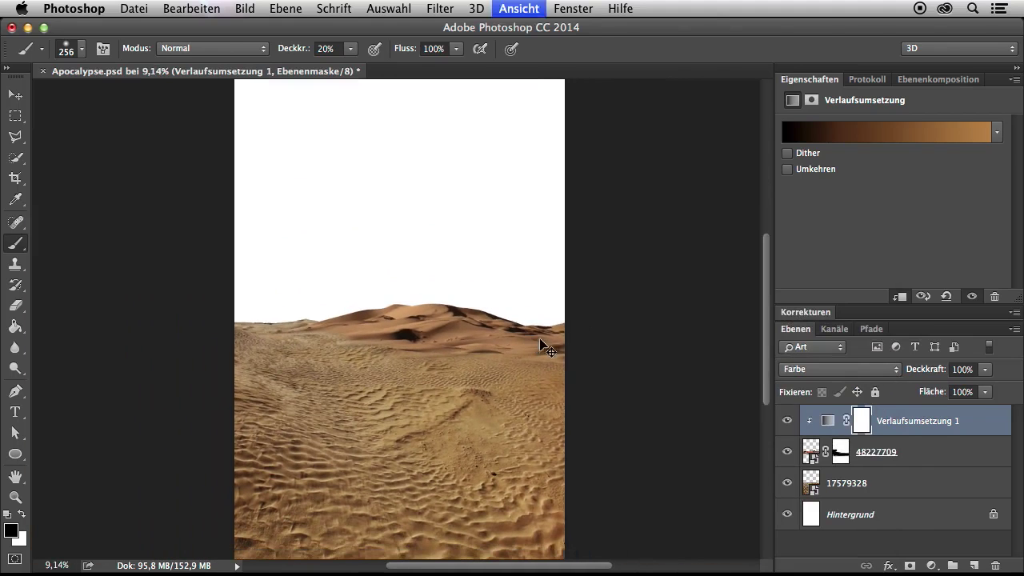
{"action": "left_click", "coordinate": [924, 476], "text": "shift"}
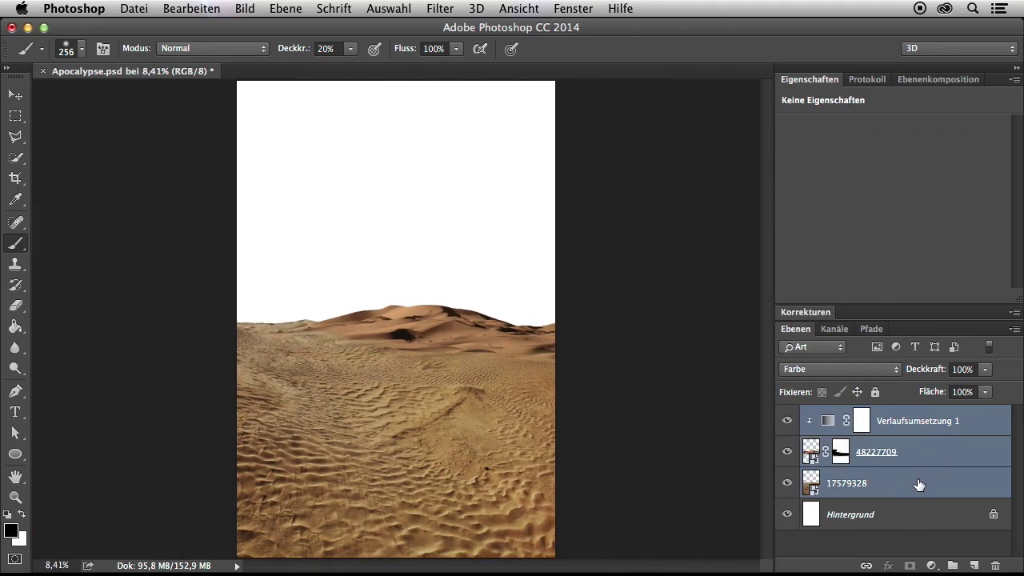
{"action": "key", "text": "super+g"}
{"action": "double_click", "coordinate": [854, 414]}
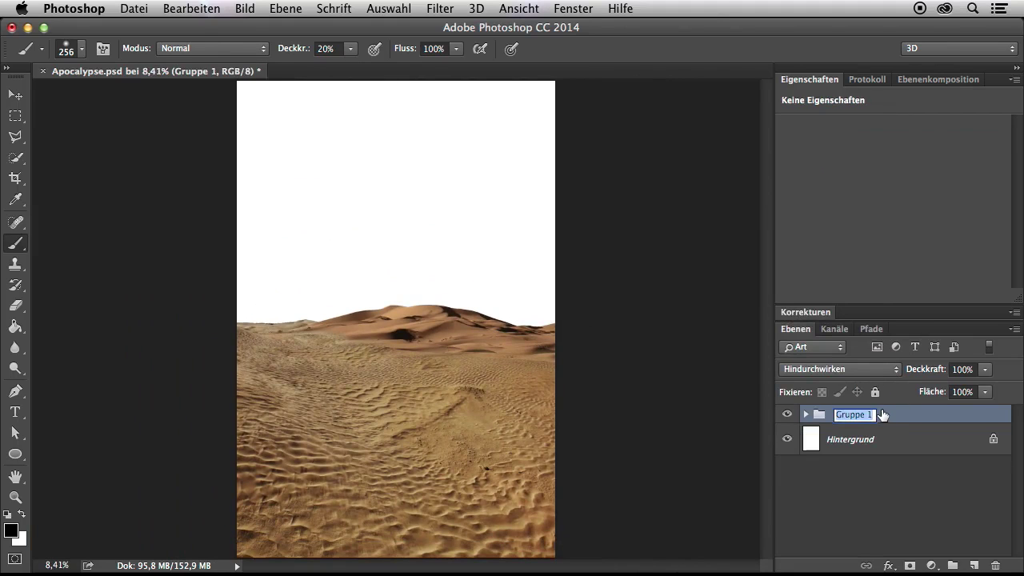
{"action": "type", "text": "Boden"}
{"action": "key", "text": "Return"}
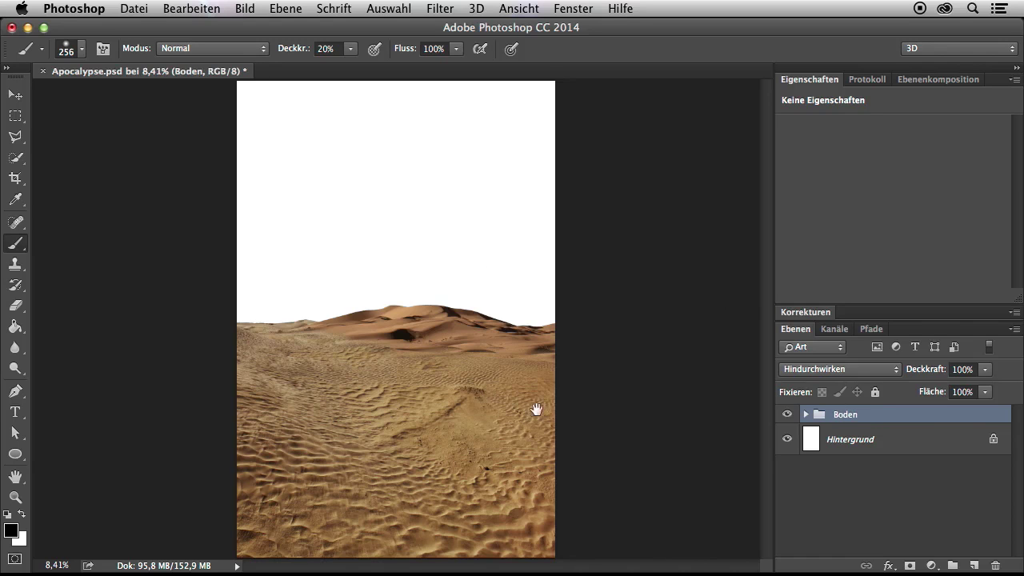
{"action": "key", "text": "super+minus"}
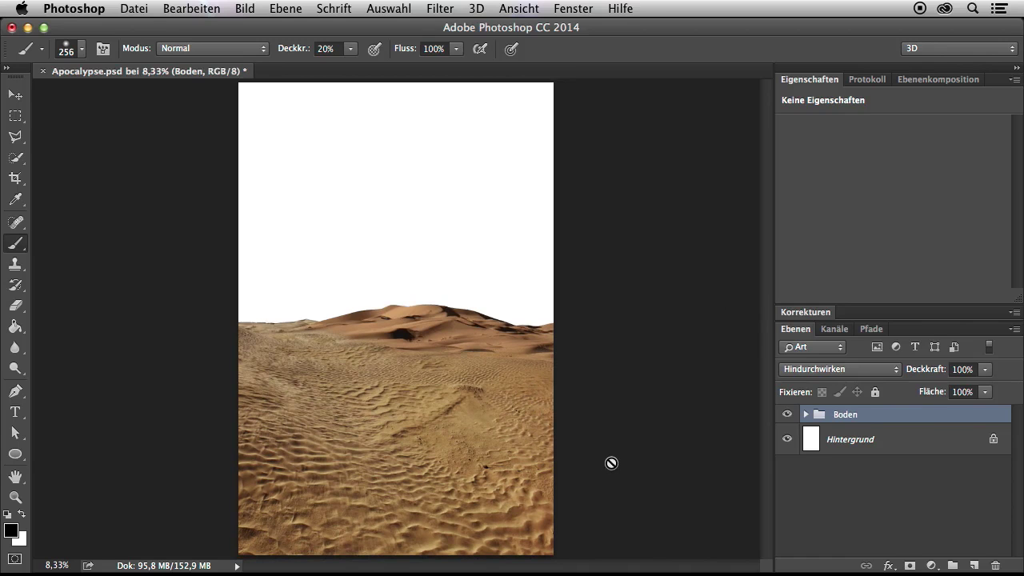
- Send the blue cloudy sky photo Fotolia_51573428_Subscription_XL.jpg from Lightroom's grid to Photoshop CC 2014
{"action": "key", "text": "super+Tab"}
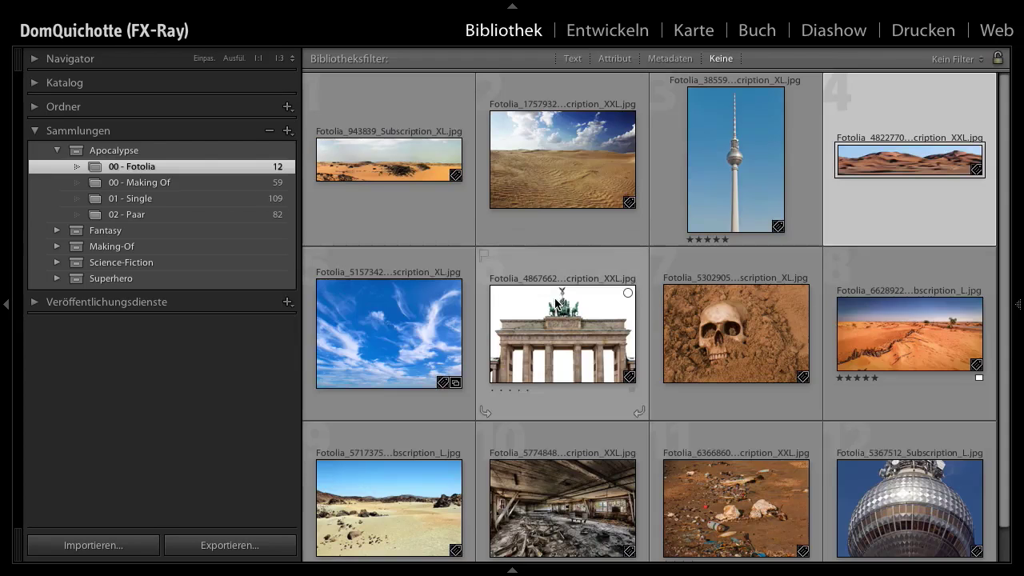
{"action": "key", "text": "g"}
{"action": "left_click", "coordinate": [410, 323]}
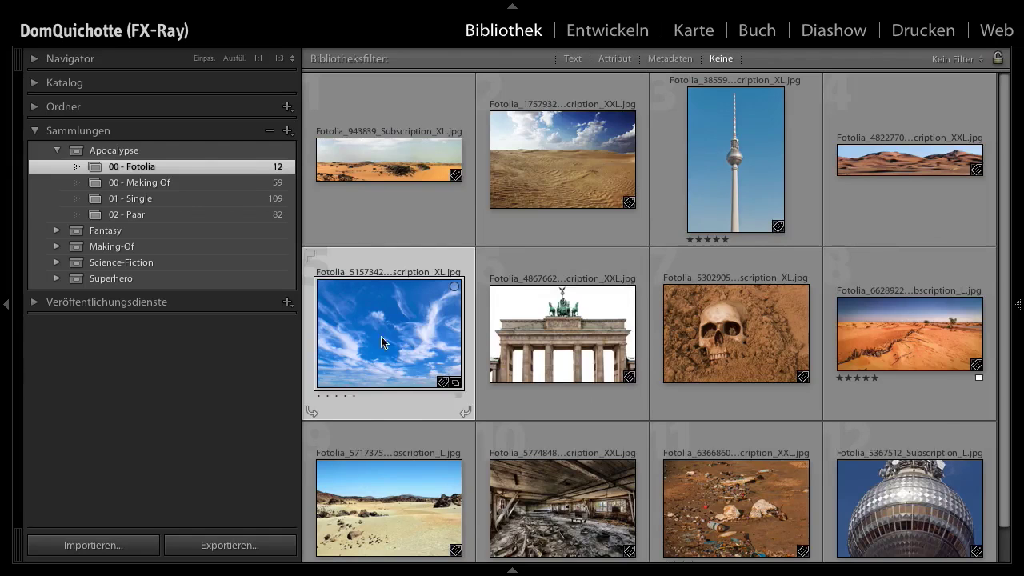
{"action": "right_click", "coordinate": [411, 327]}
{"action": "mouse_move", "coordinate": [480, 224]}
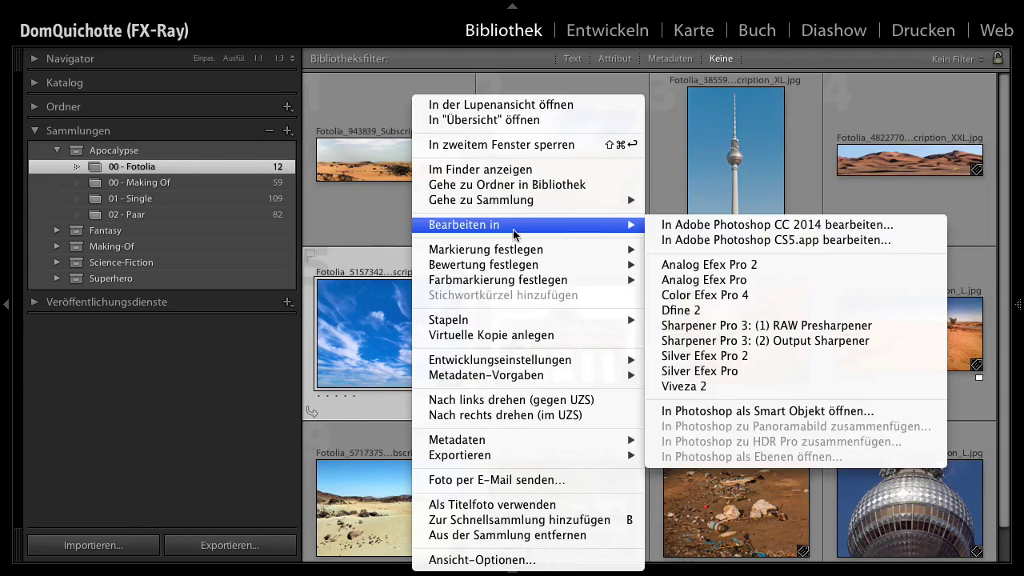
{"action": "left_click", "coordinate": [723, 228]}
{"action": "left_click", "coordinate": [652, 396]}
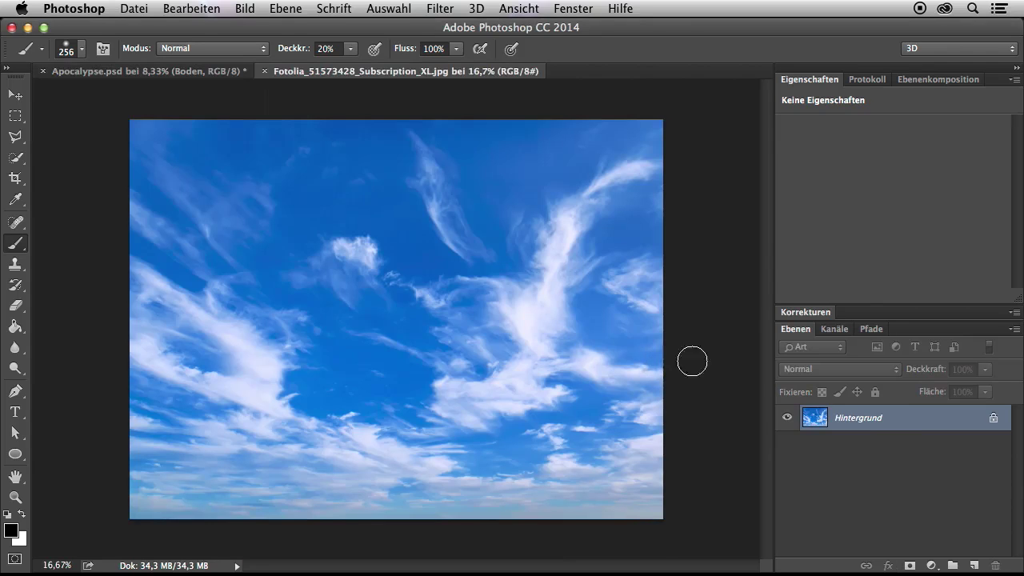
- Turn the sky photo's locked background into a named layer and convert it to a smart object
{"action": "double_click", "coordinate": [871, 421]}
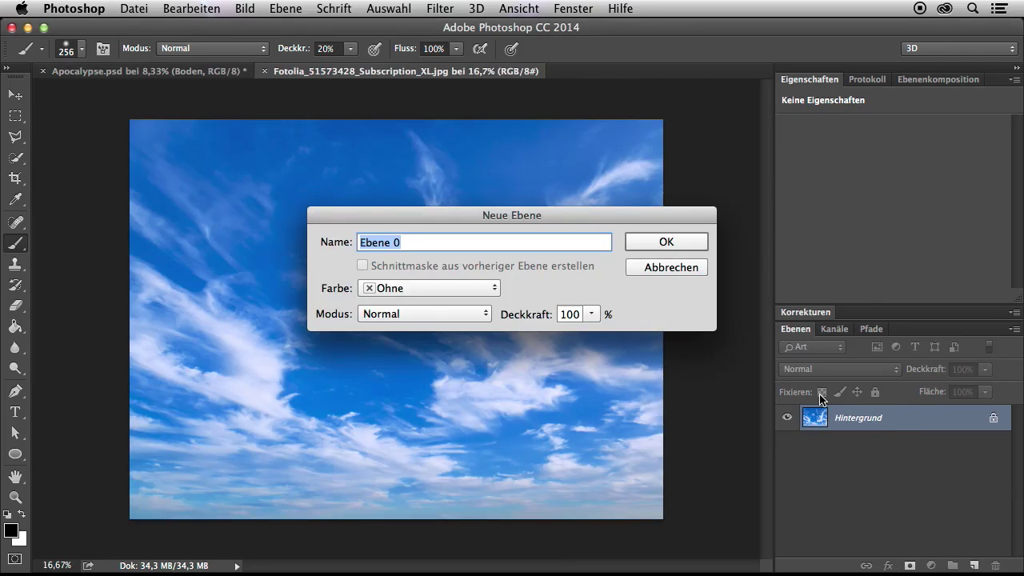
{"action": "type", "text": "51573428"}
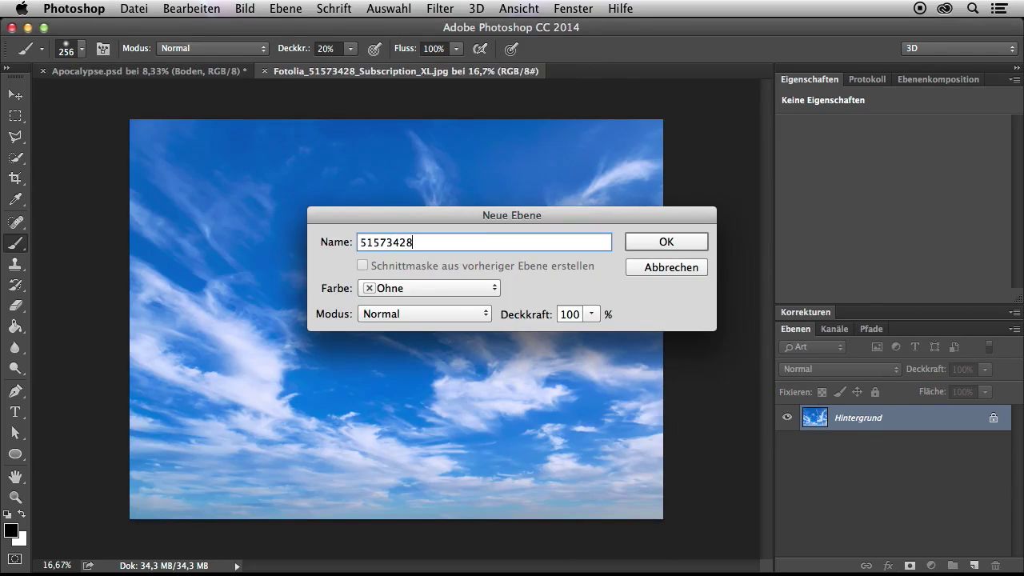
{"action": "key", "text": "Return"}
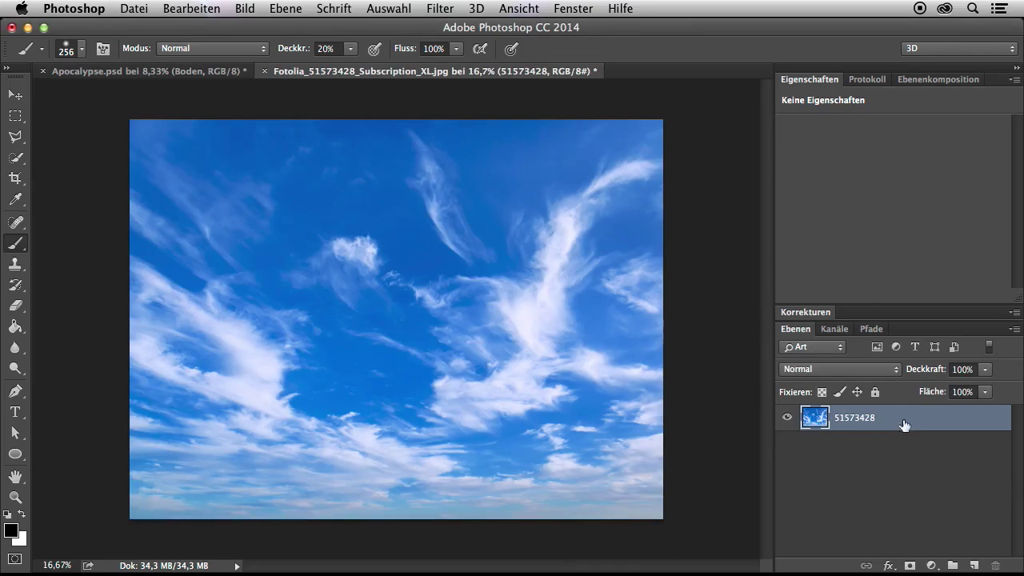
{"action": "right_click", "coordinate": [905, 426]}
{"action": "left_click", "coordinate": [768, 532]}
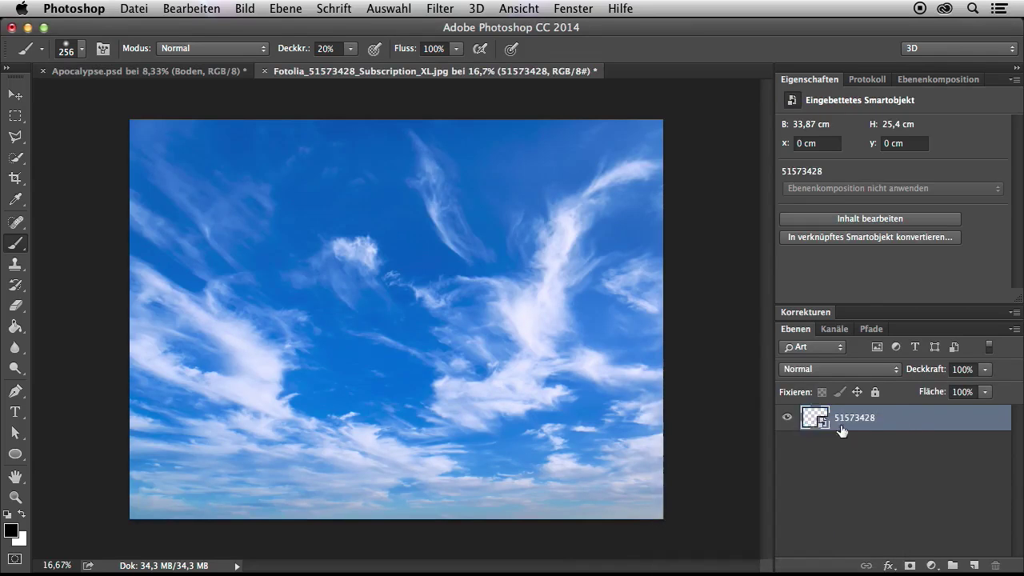
- Duplicate the sky smart object into Apocalypse.psd and close the source document without saving
{"action": "right_click", "coordinate": [904, 424]}
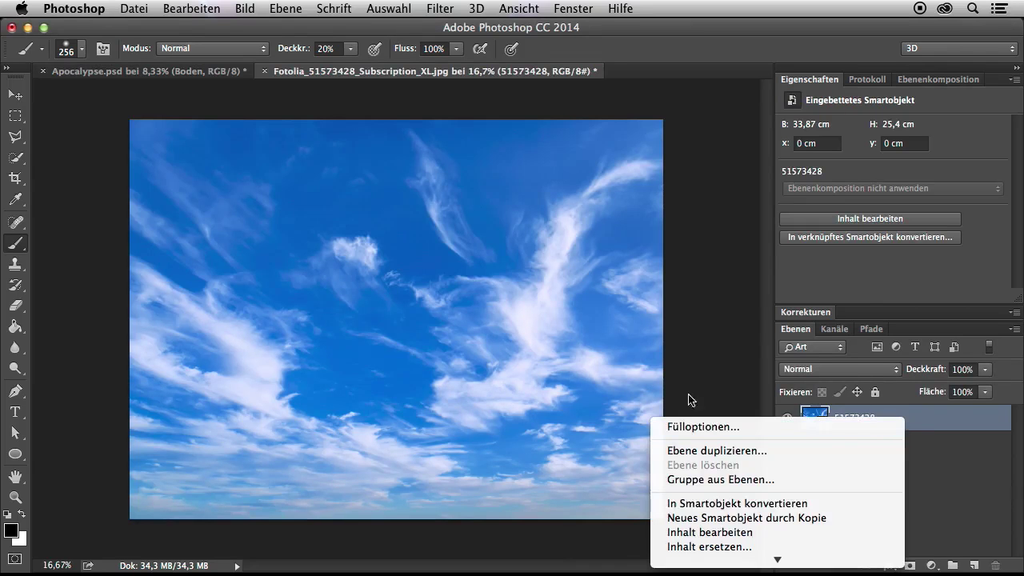
{"action": "left_click", "coordinate": [765, 451]}
{"action": "left_click", "coordinate": [688, 484]}
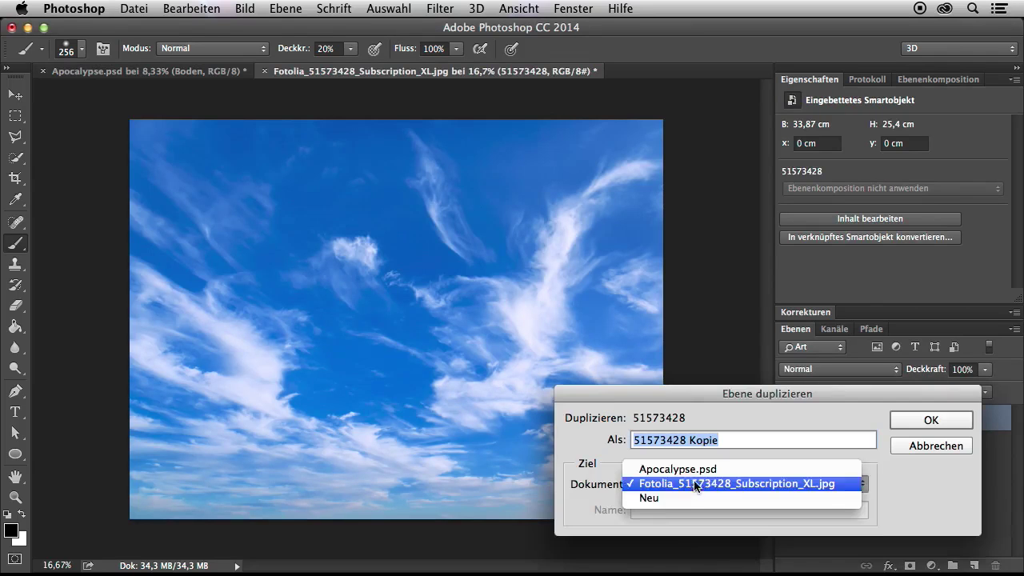
{"action": "left_click", "coordinate": [688, 466]}
{"action": "left_click", "coordinate": [931, 420]}
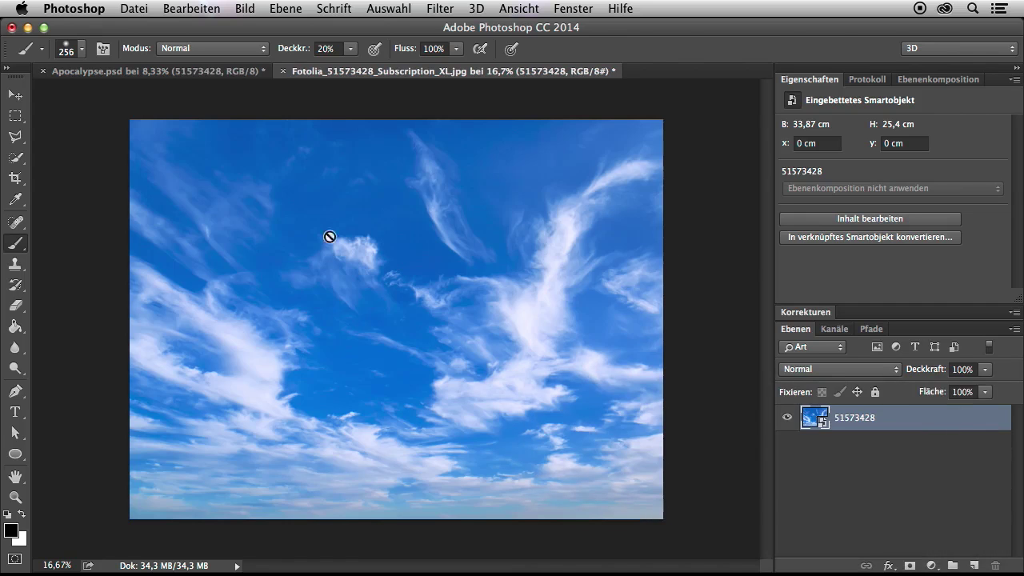
{"action": "left_click", "coordinate": [284, 72]}
{"action": "left_click", "coordinate": [472, 240]}
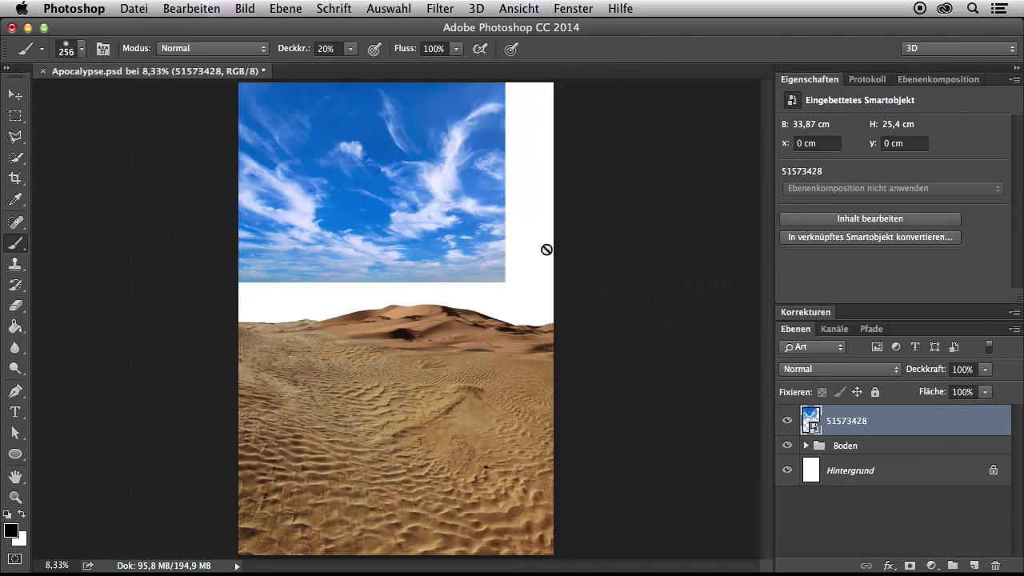
- Move sky layer 51573428 below the Boden group and scale it to 40 × 31.34 cm, filling the sky
{"action": "mouse_move", "coordinate": [897, 421]}
{"action": "left_mouse_down"}
{"action": "mouse_move", "coordinate": [879, 449]}
{"action": "mouse_move", "coordinate": [888, 456]}
{"action": "left_mouse_up"}
{"action": "key", "text": "v"}
{"action": "left_click_drag", "start_coordinate": [479, 228], "coordinate": [480, 229]}
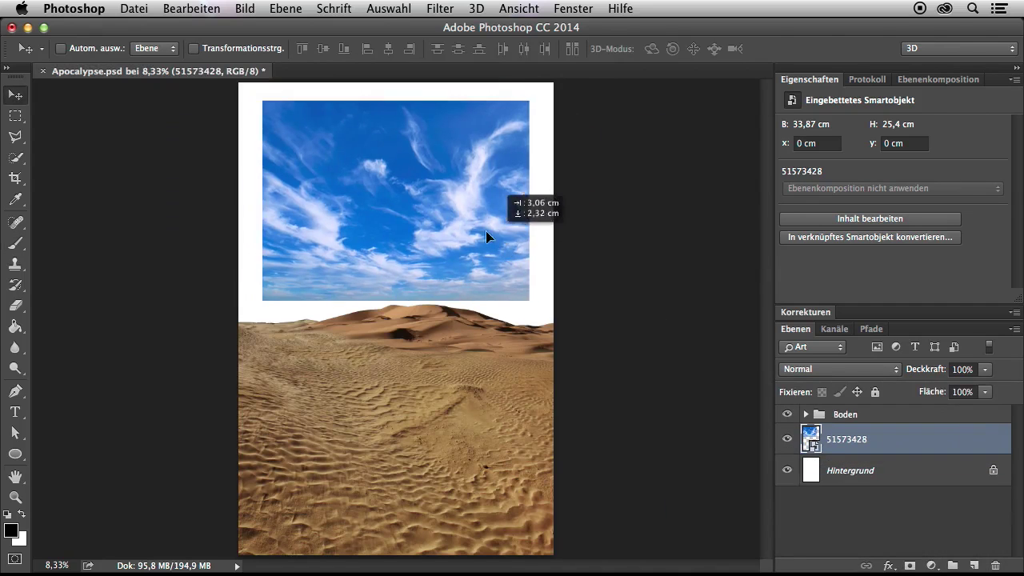
{"action": "key", "text": "ctrl+t"}
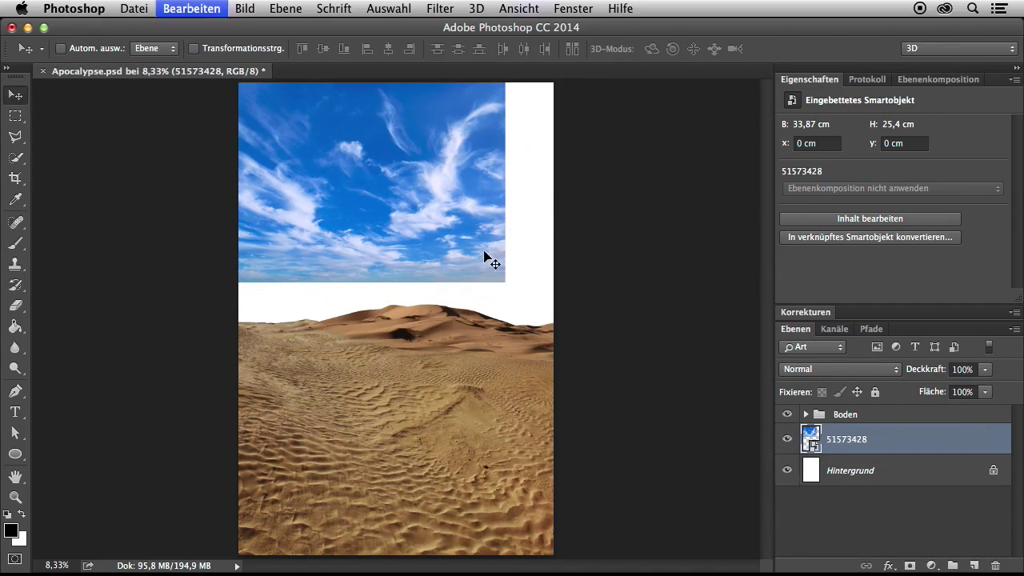
{"action": "left_click_drag", "start_coordinate": [506, 281], "coordinate": [553, 327]}
{"action": "left_click_drag", "start_coordinate": [394, 326], "coordinate": [399, 327]}
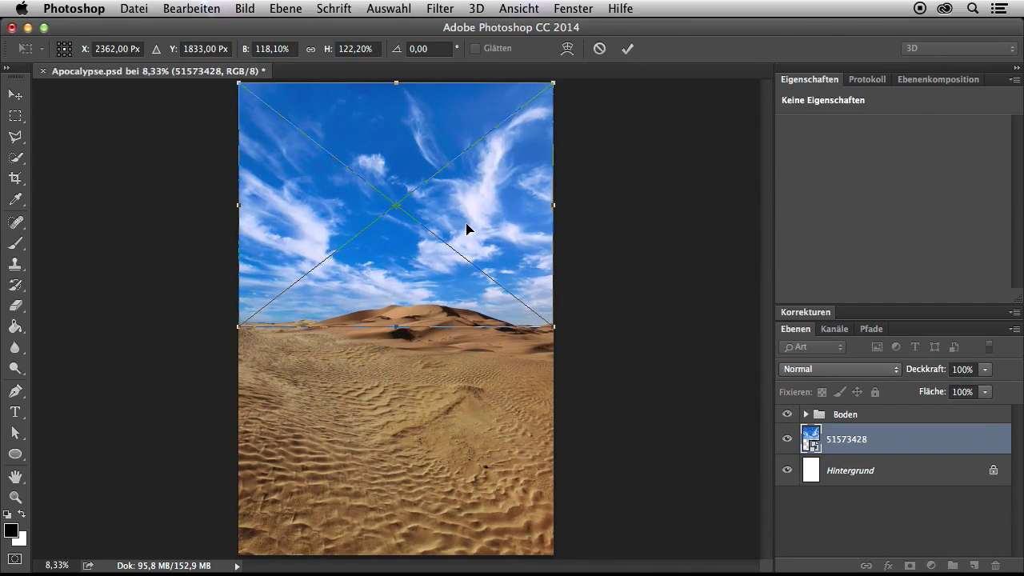
{"action": "left_click_drag", "start_coordinate": [400, 332], "coordinate": [403, 328]}
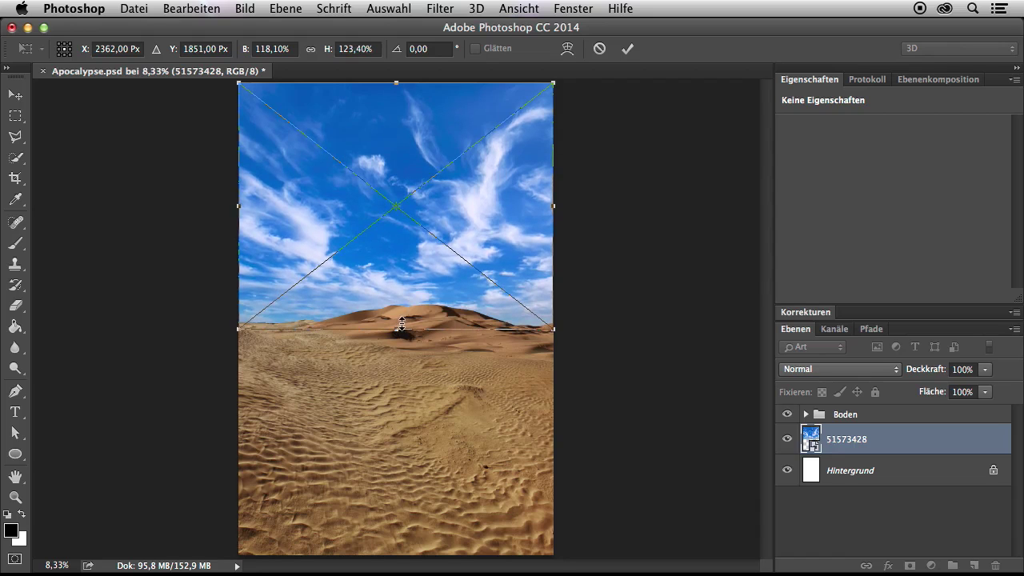
{"action": "key", "text": "Return"}
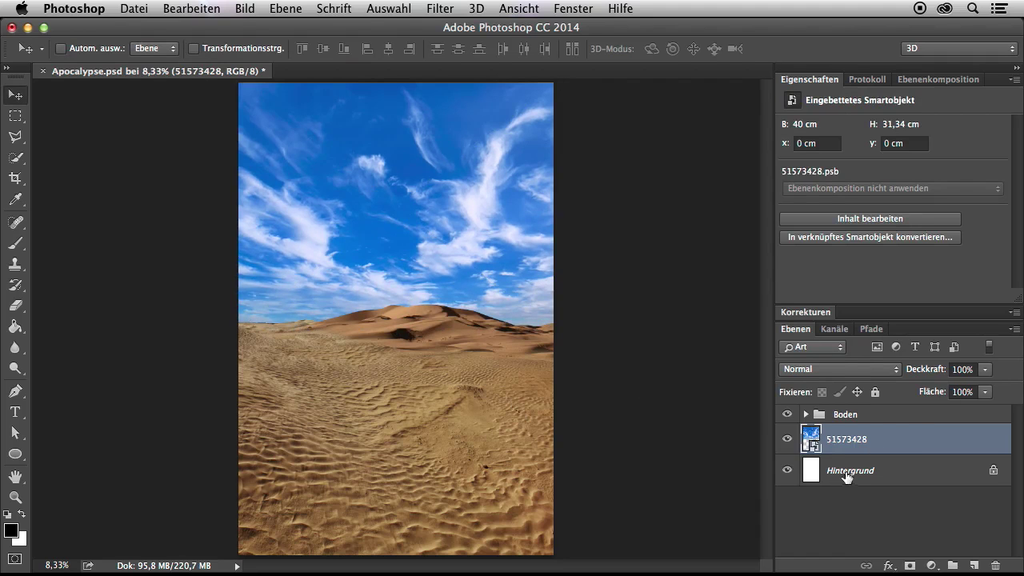
- Put the sky layer into a new group named 'Himmel'
{"action": "key", "text": "ctrl+g"}
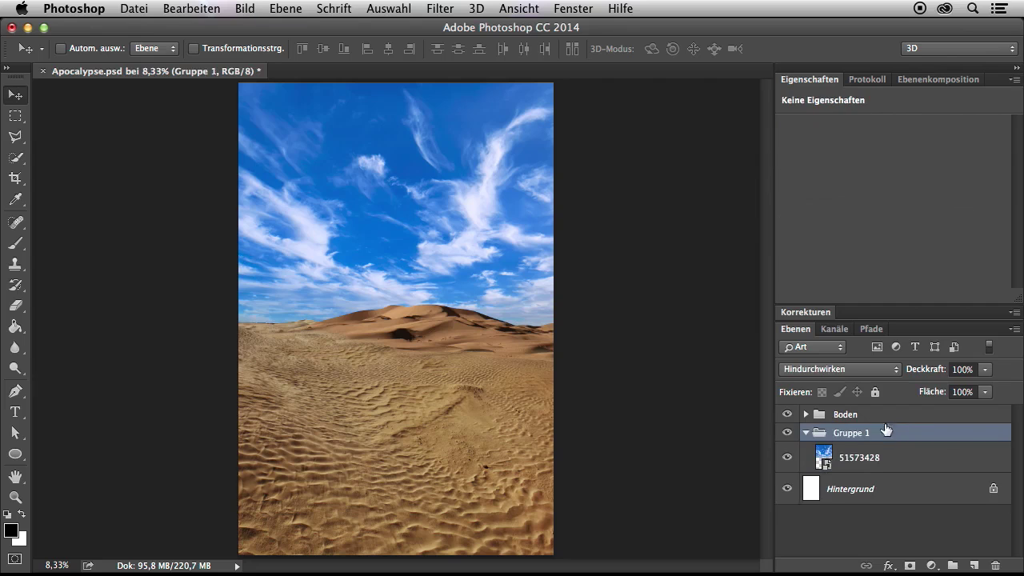
{"action": "double_click", "coordinate": [856, 433]}
{"action": "type", "text": "Hi"}
{"action": "key", "text": "Return"}
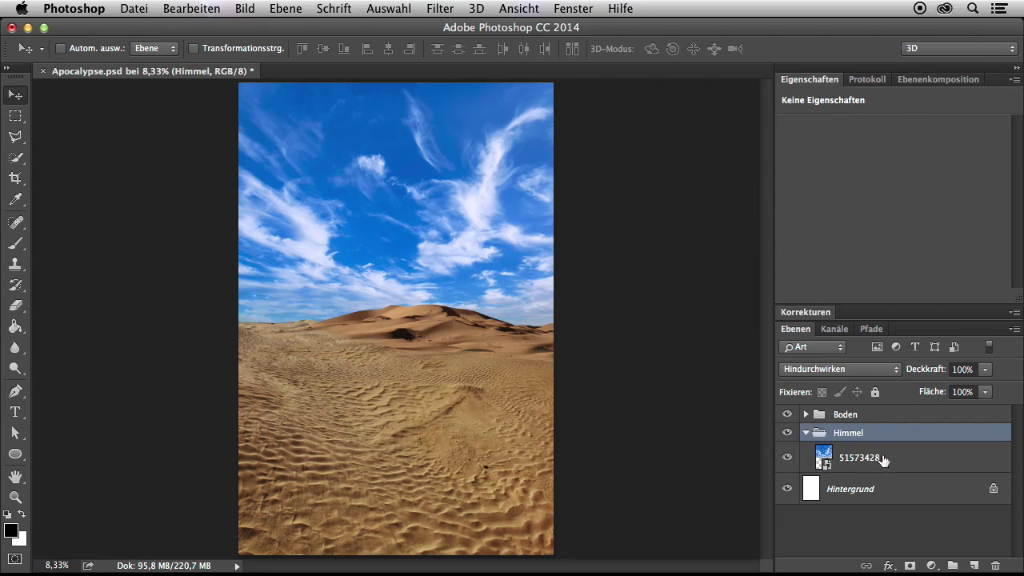
- Add a Hue/Saturation layer clipped to the sky: hue -7, saturation -39, lightness -6
{"action": "left_click", "coordinate": [888, 461]}
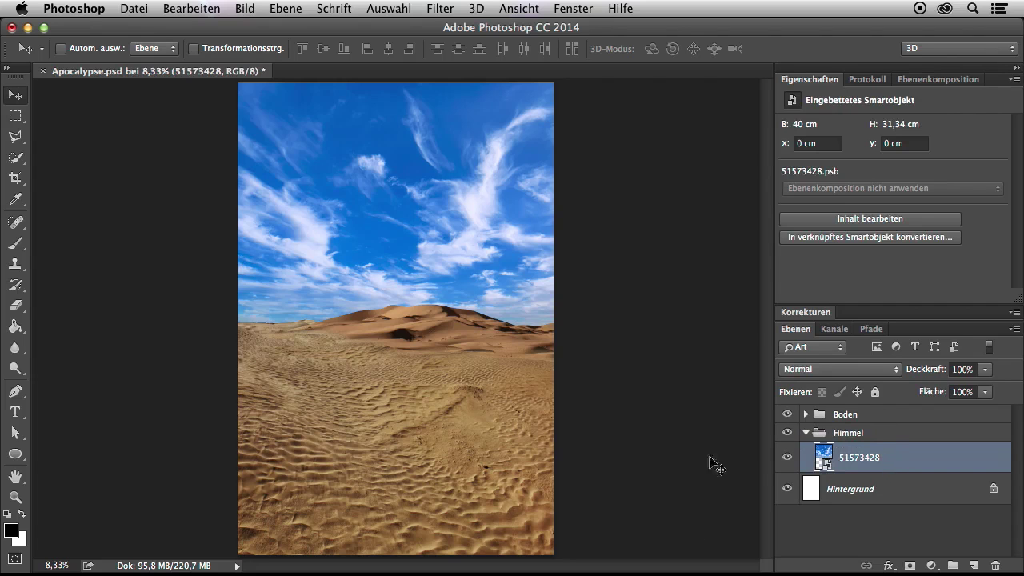
{"action": "left_click", "coordinate": [804, 312]}
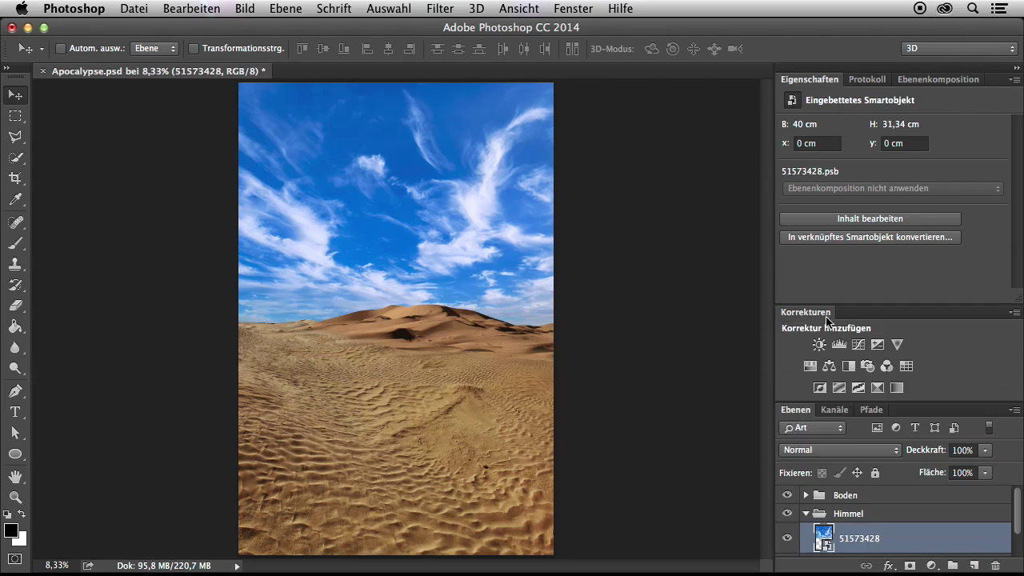
{"action": "left_click", "coordinate": [809, 365]}
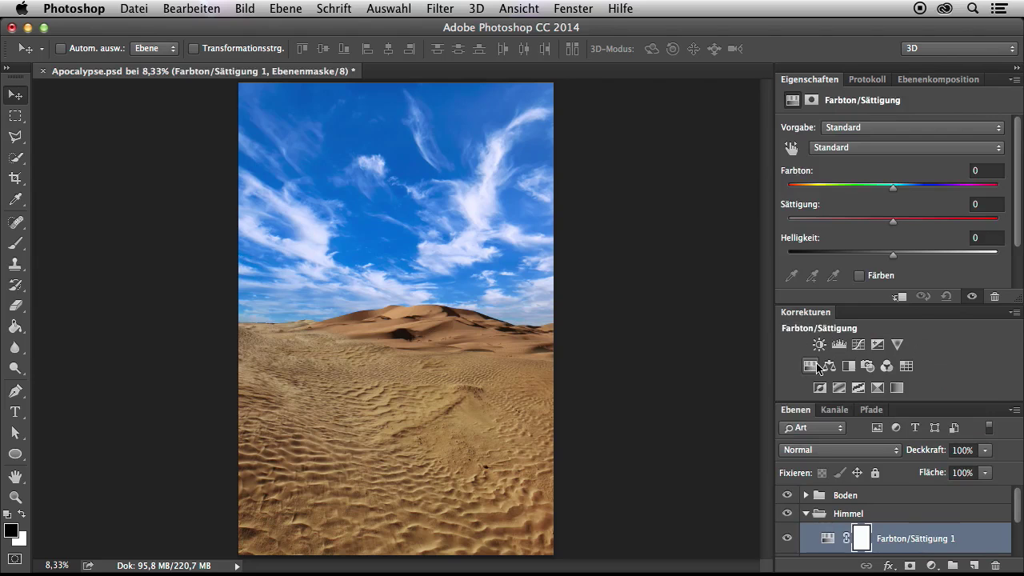
{"action": "left_click", "coordinate": [902, 299]}
{"action": "double_click", "coordinate": [812, 312]}
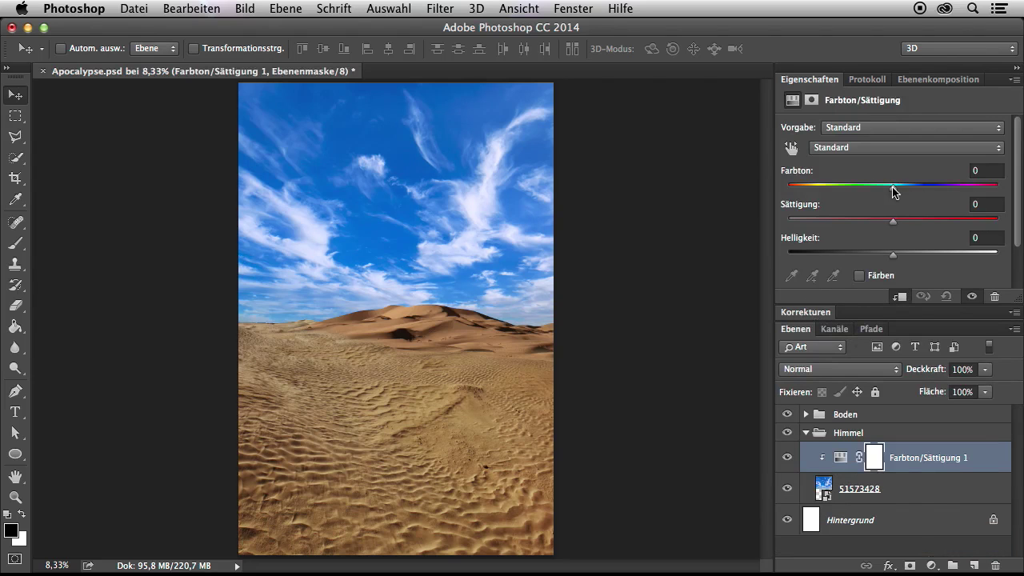
{"action": "left_click_drag", "start_coordinate": [892, 187], "coordinate": [885, 190]}
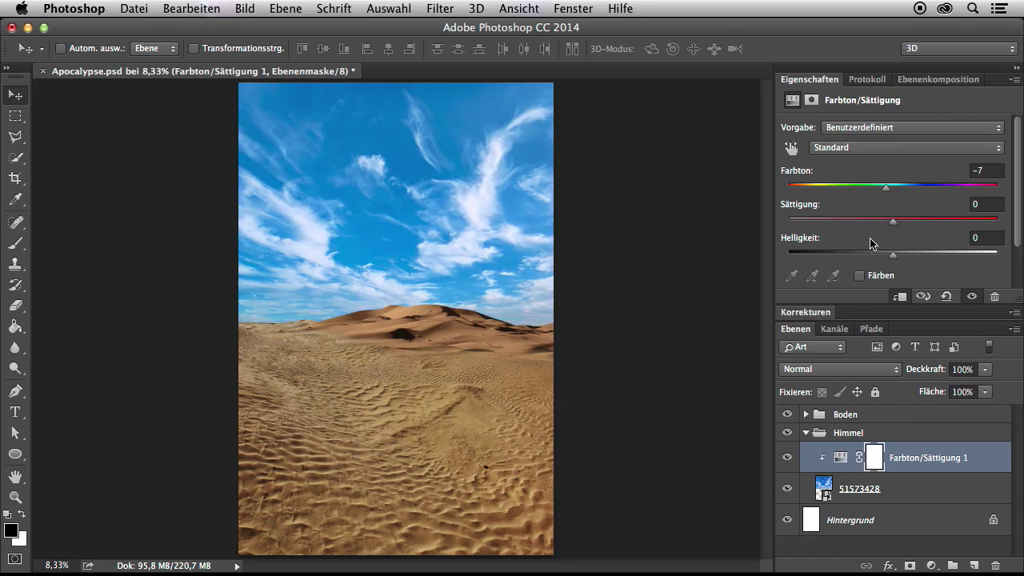
{"action": "left_click_drag", "start_coordinate": [893, 228], "coordinate": [853, 231]}
{"action": "left_click_drag", "start_coordinate": [850, 226], "coordinate": [852, 227]}
{"action": "left_click_drag", "start_coordinate": [893, 260], "coordinate": [888, 262]}
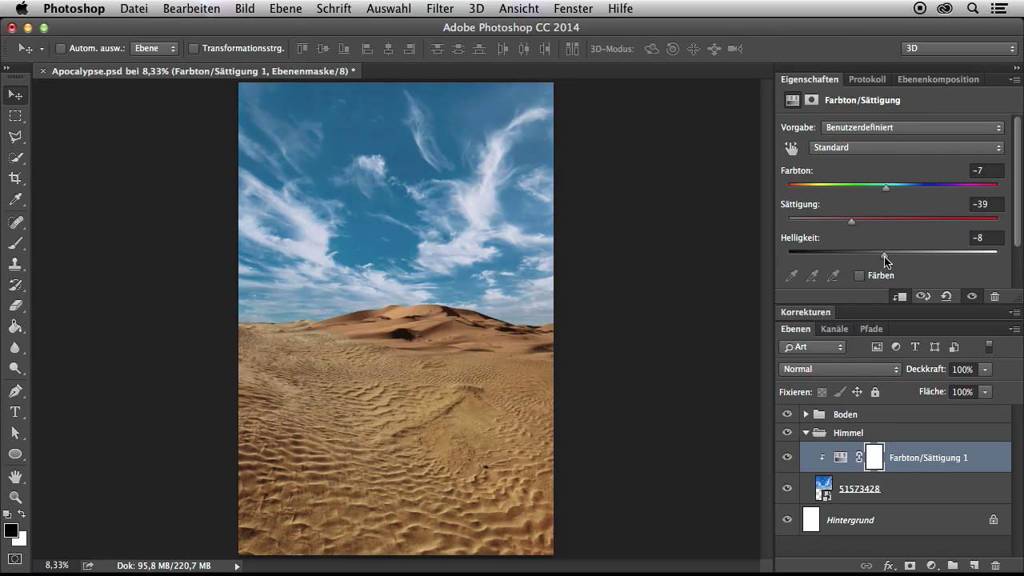
- Toggle the Hue/Saturation layer to compare the sky before and after
{"action": "left_click", "coordinate": [786, 458]}
{"action": "left_click", "coordinate": [785, 460]}
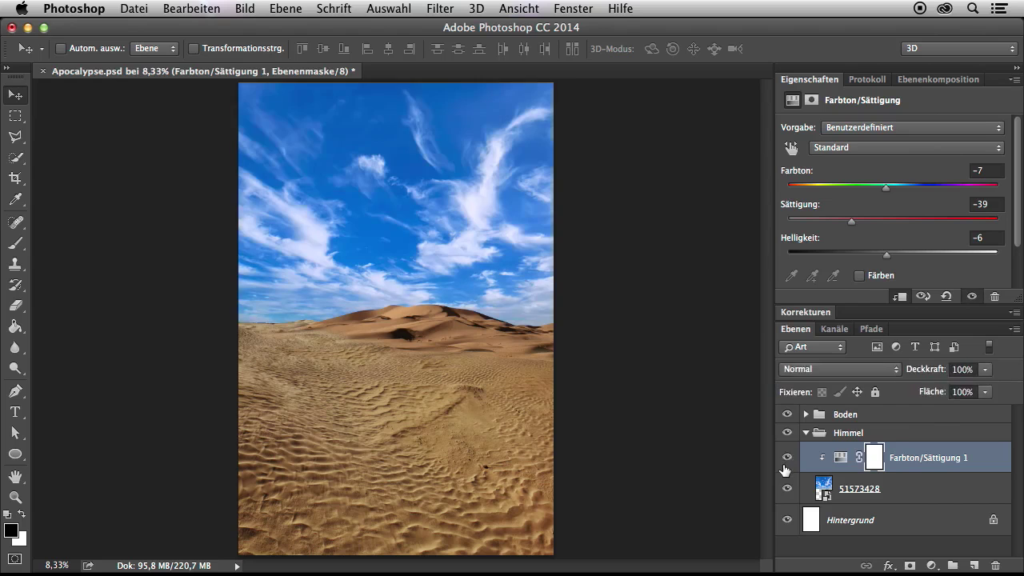
{"action": "left_click", "coordinate": [786, 460]}
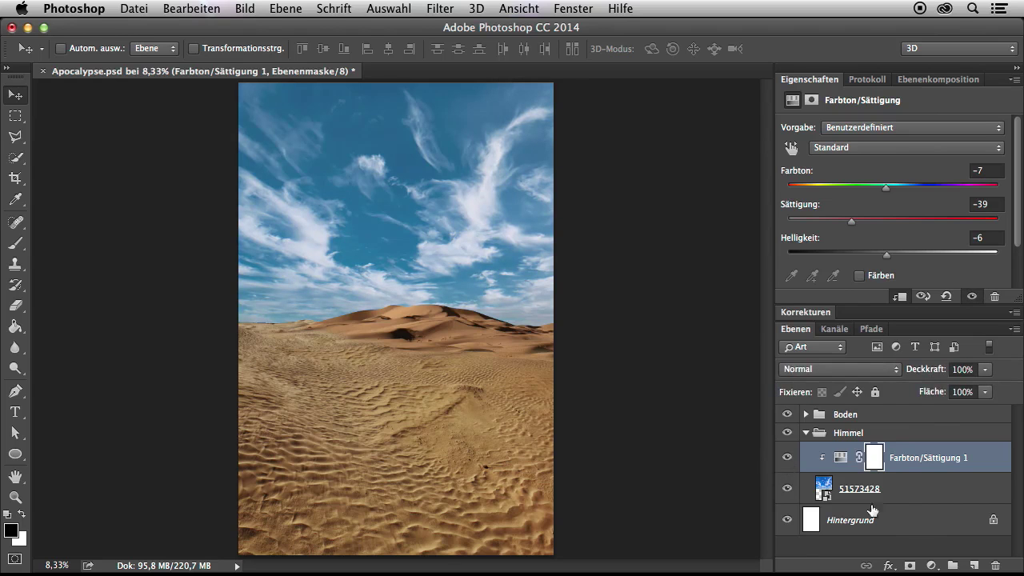
{"action": "left_click", "coordinate": [817, 313]}
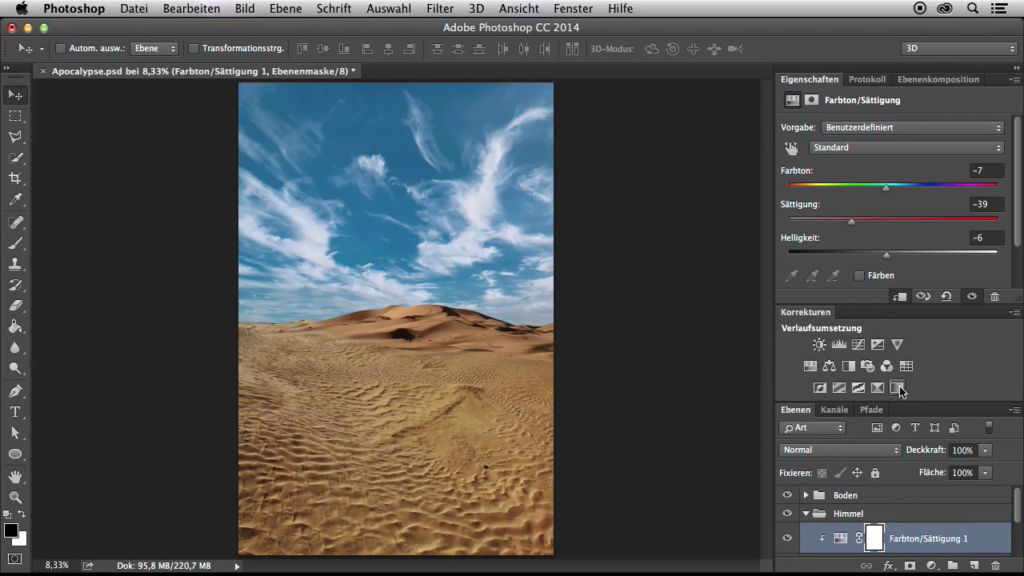
- Add a gradient map clipped to the sky using the Sepia Antik preset
{"action": "left_click", "coordinate": [897, 389]}
{"action": "double_click", "coordinate": [811, 313]}
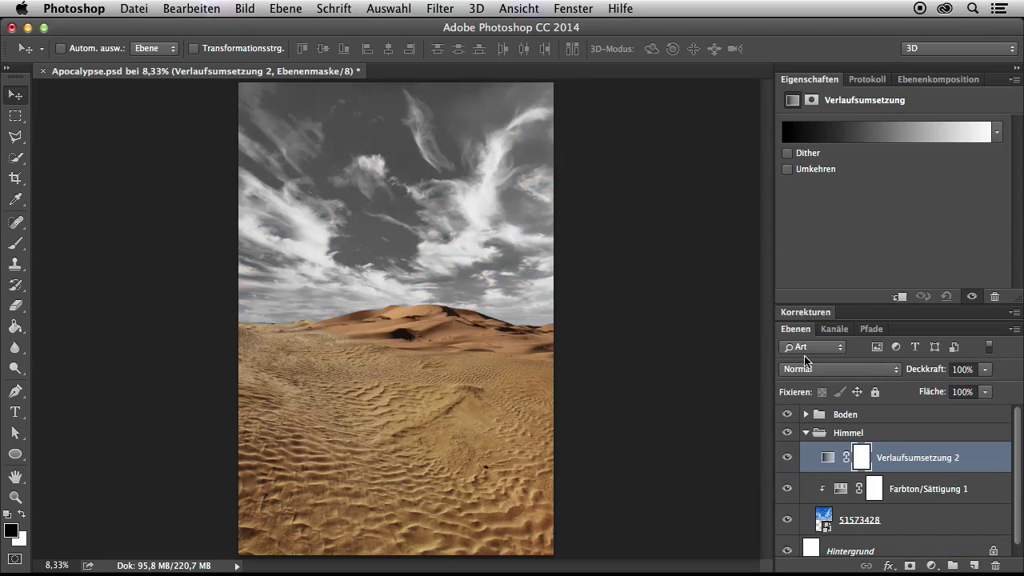
{"action": "left_click", "coordinate": [898, 299]}
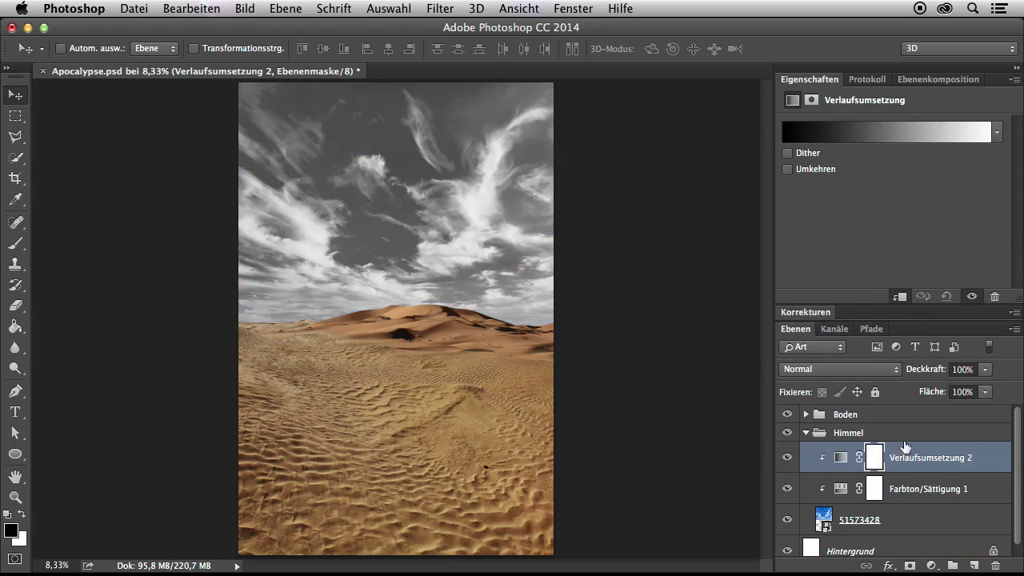
{"action": "left_click", "coordinate": [890, 135]}
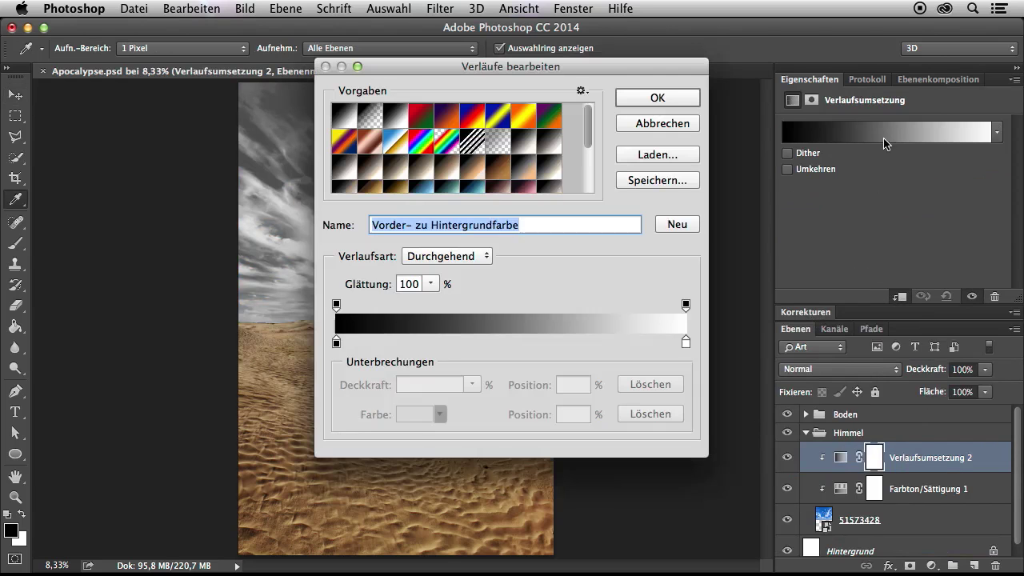
{"action": "left_click", "coordinate": [492, 171]}
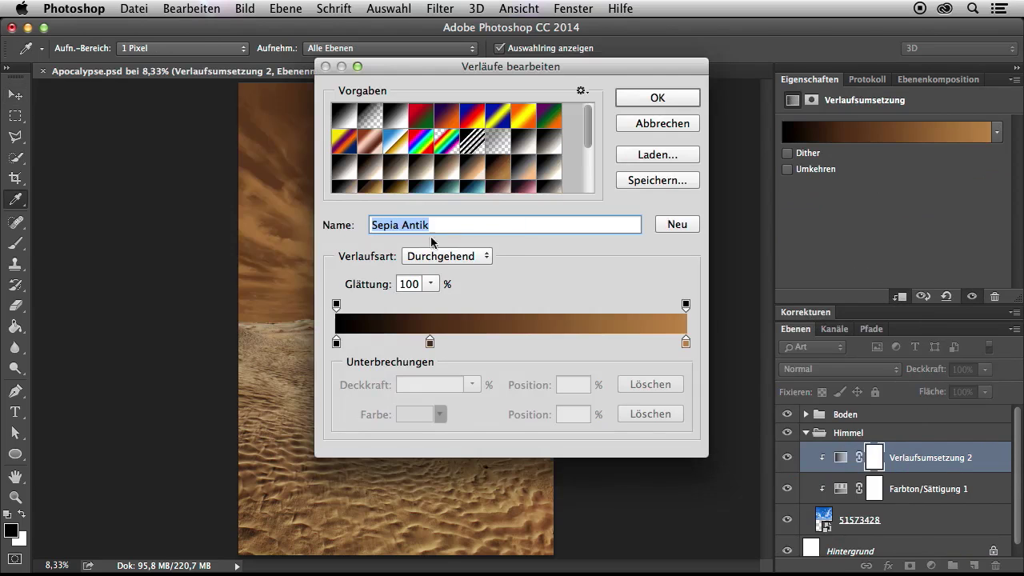
{"action": "left_click", "coordinate": [655, 105]}
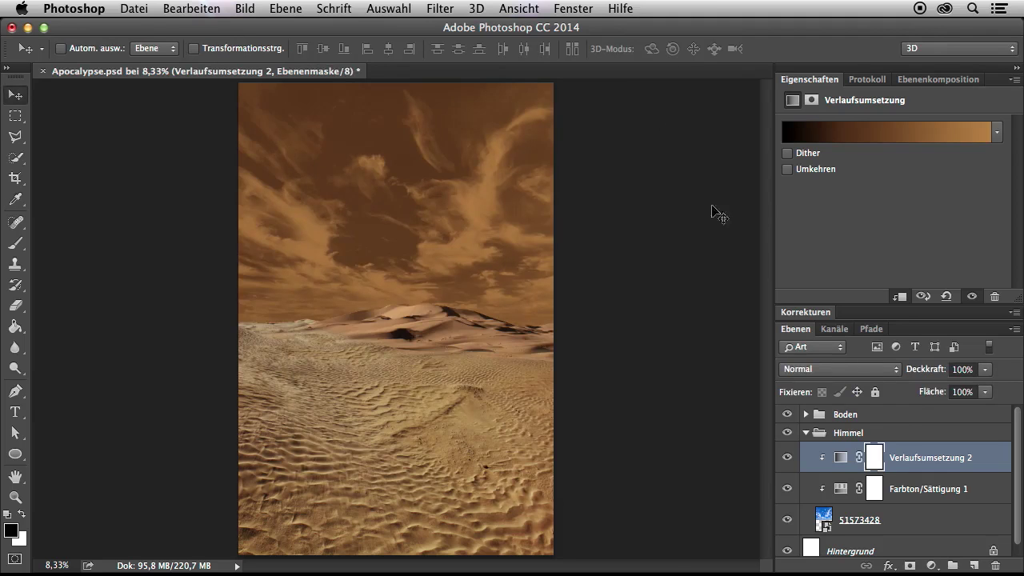
- Set the sky gradient map to Farbe blend mode at 50% opacity and toggle it to compare
{"action": "left_click", "coordinate": [833, 368]}
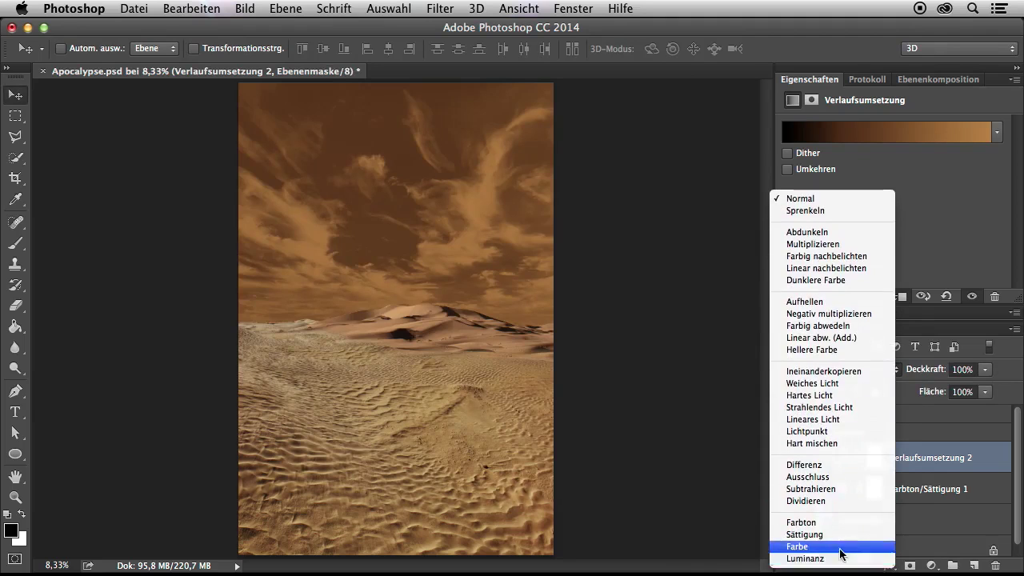
{"action": "left_click", "coordinate": [848, 546]}
{"action": "left_click_drag", "start_coordinate": [932, 378], "coordinate": [889, 380]}
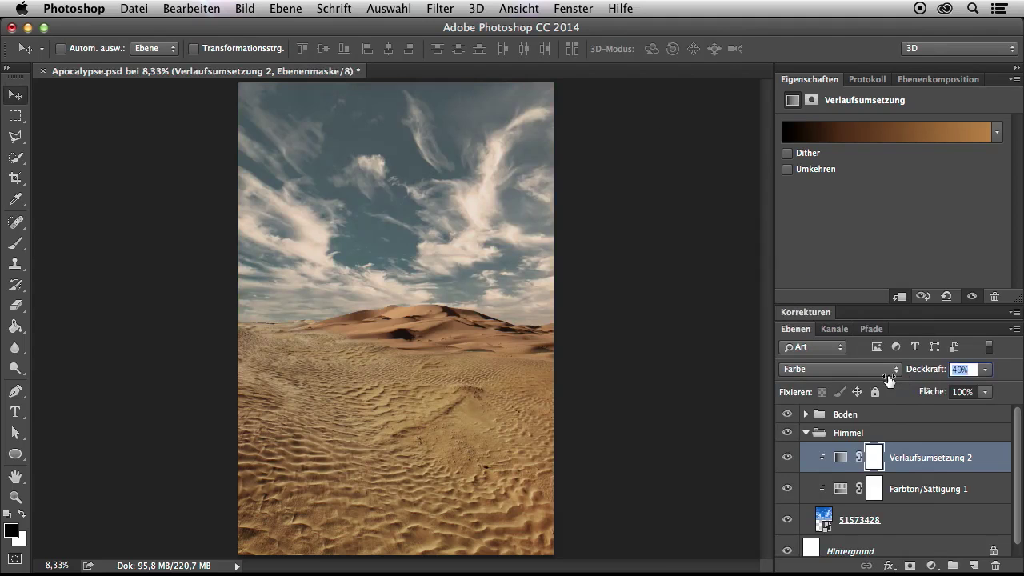
{"action": "left_click", "coordinate": [787, 457]}
{"action": "left_click", "coordinate": [786, 461]}
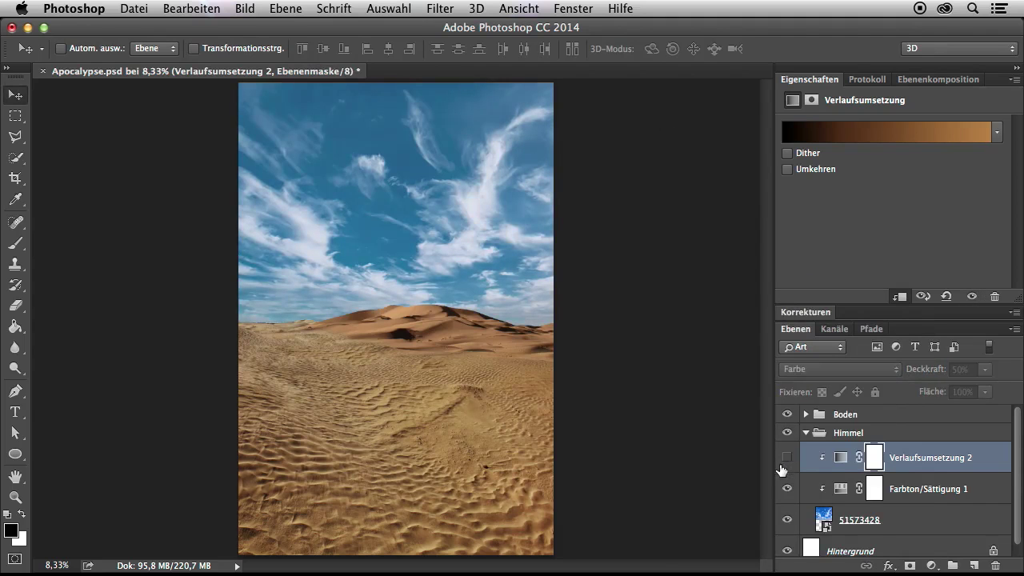
{"action": "left_click", "coordinate": [782, 466]}
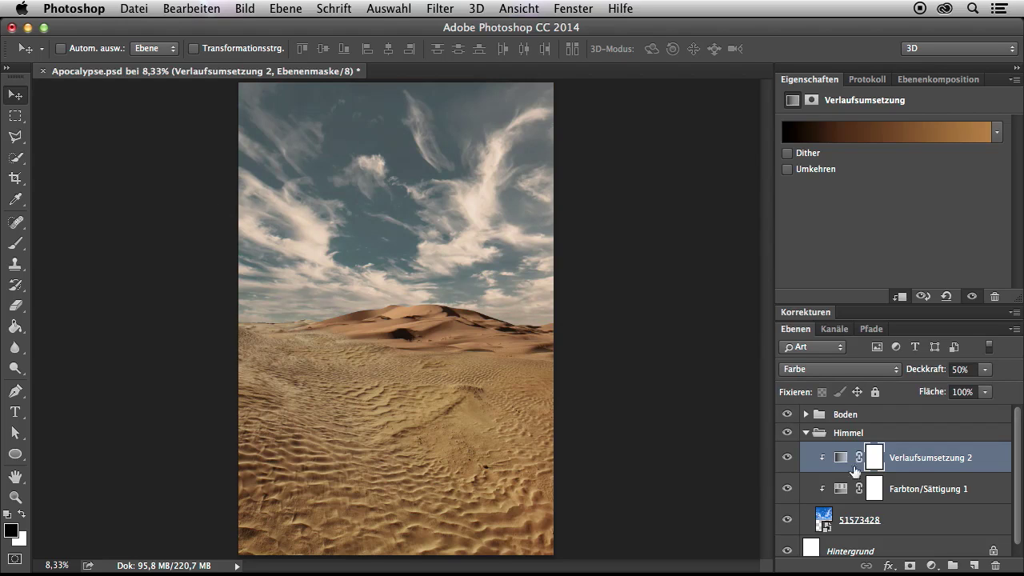
- Add a Kurven 1 curves layer clipped to the sky, moving the black point right and bending the curve darker
{"action": "left_click", "coordinate": [931, 566]}
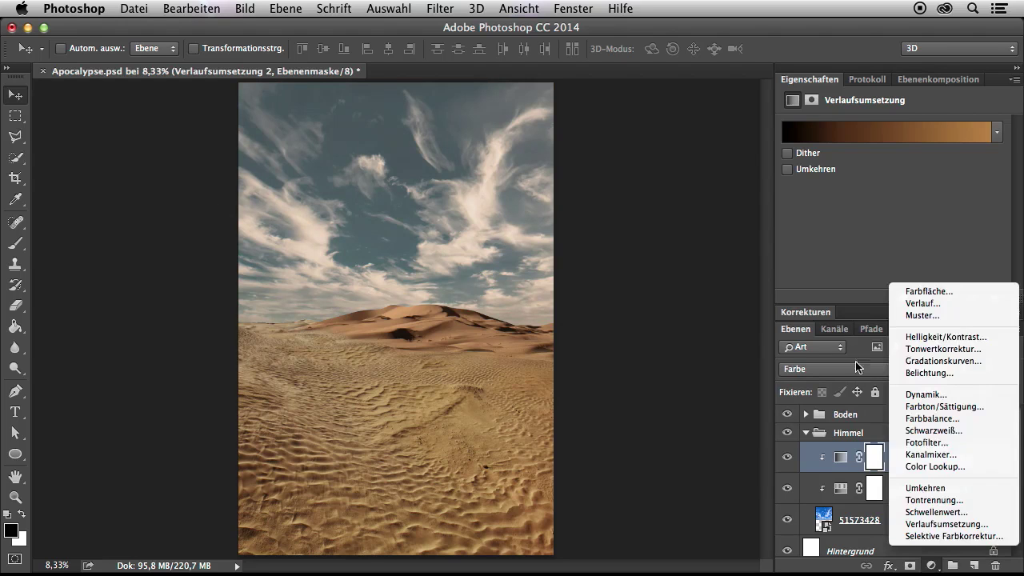
{"action": "left_click", "coordinate": [943, 360]}
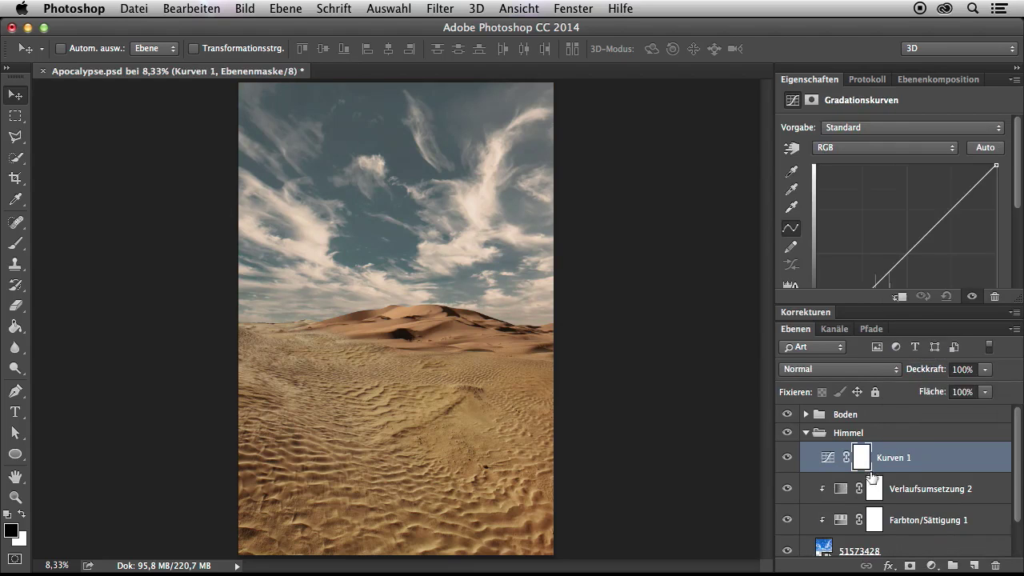
{"action": "left_click", "coordinate": [900, 298]}
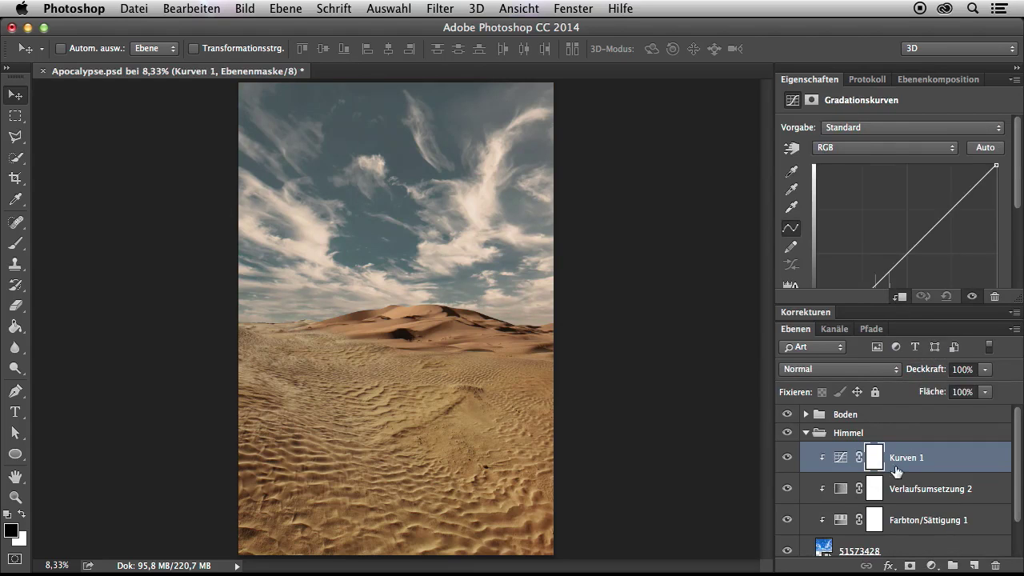
{"action": "scroll", "coordinate": [1020, 175], "scroll_direction": "down", "scroll_amount": 2}
{"action": "left_click_drag", "start_coordinate": [815, 266], "coordinate": [866, 268]}
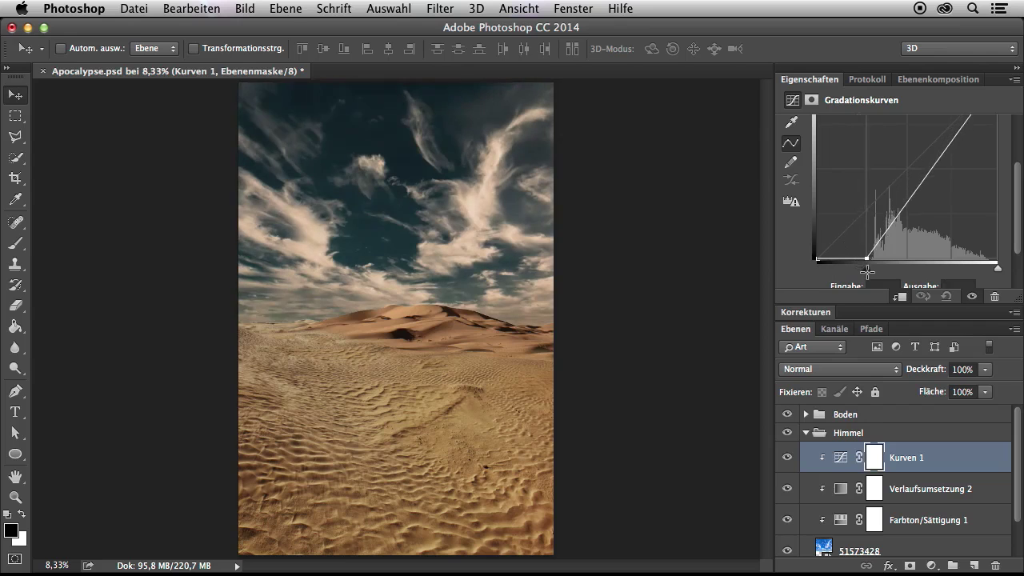
{"action": "left_click_drag", "start_coordinate": [902, 209], "coordinate": [907, 213]}
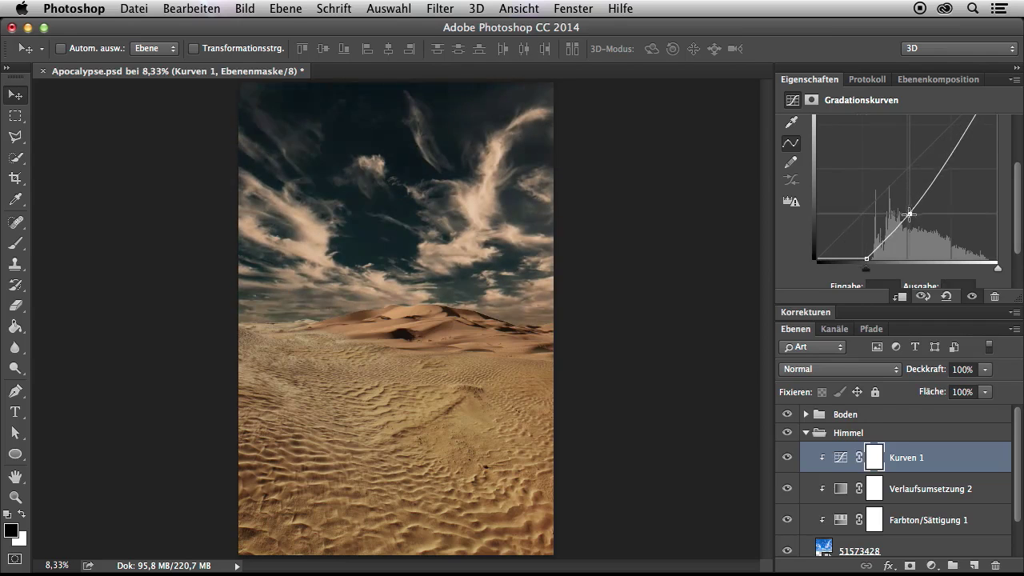
{"action": "left_click_drag", "start_coordinate": [867, 258], "coordinate": [868, 259]}
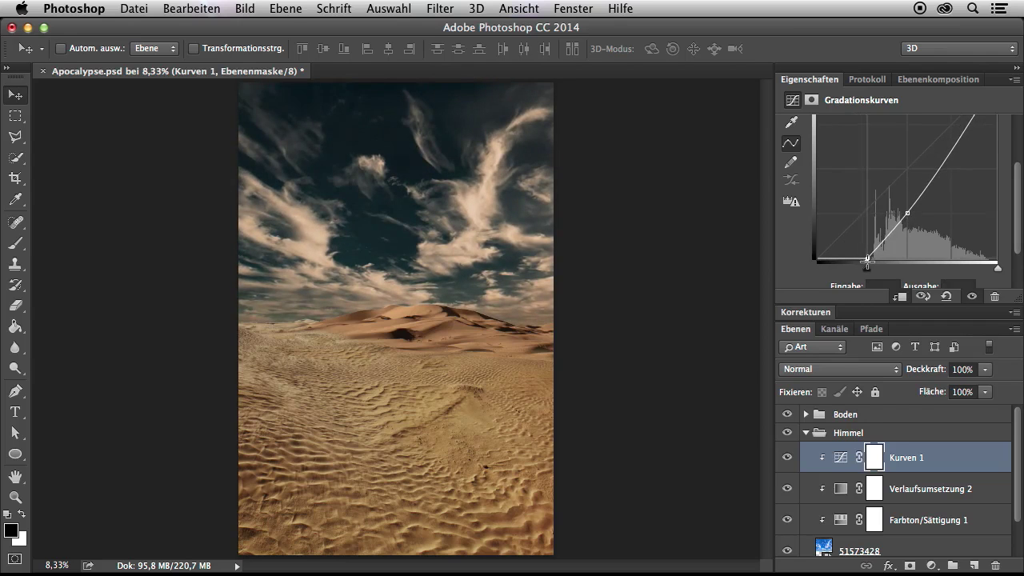
{"action": "left_click", "coordinate": [874, 463]}
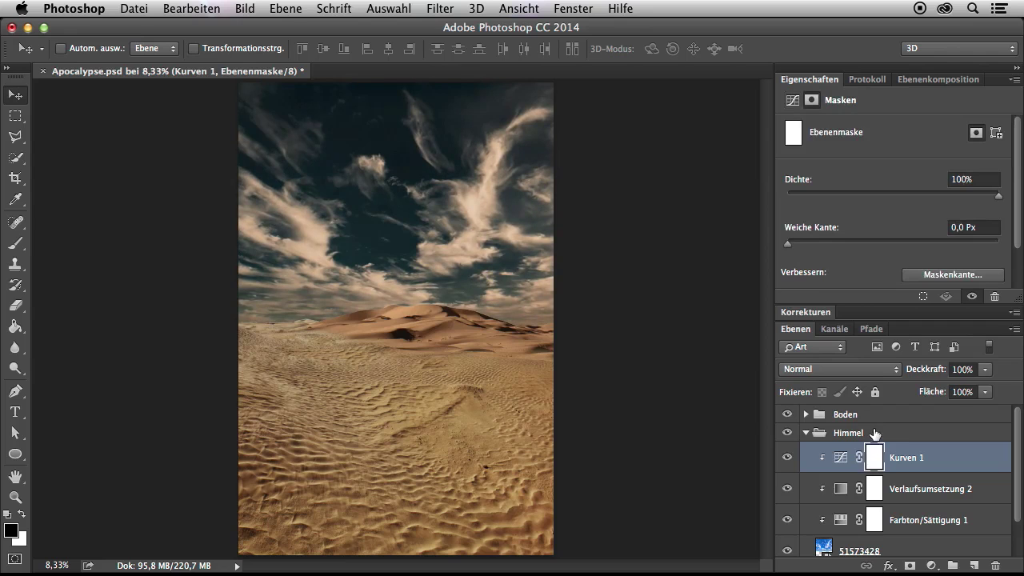
- Invert the Kurven 1 mask, brush white across the top of the sky with a ~2000 px brush, and set opacity to 75%
{"action": "key", "text": "ctrl+i"}
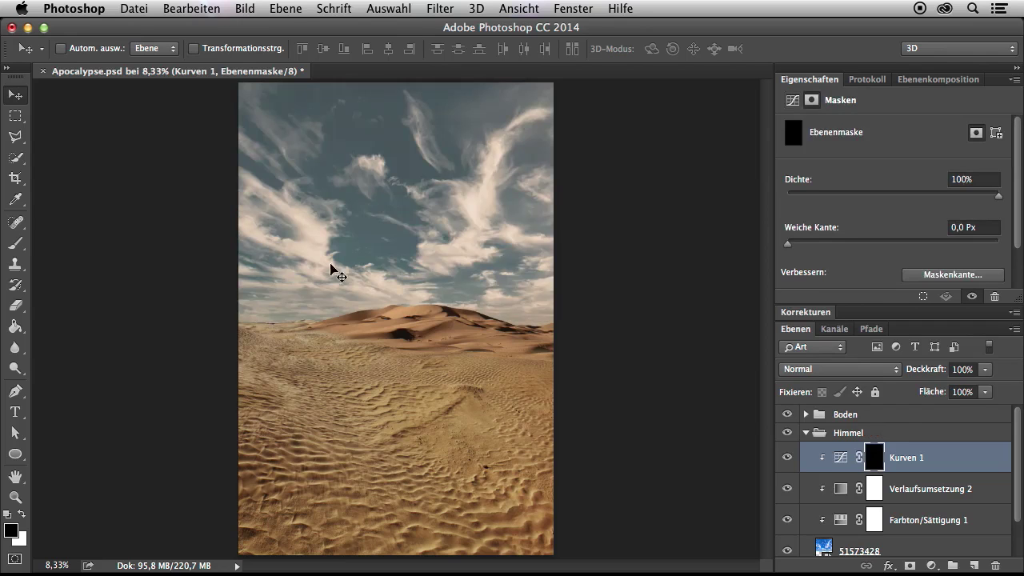
{"action": "key", "text": "b"}
{"action": "left_click_drag", "start_coordinate": [371, 232], "coordinate": [414, 146]}
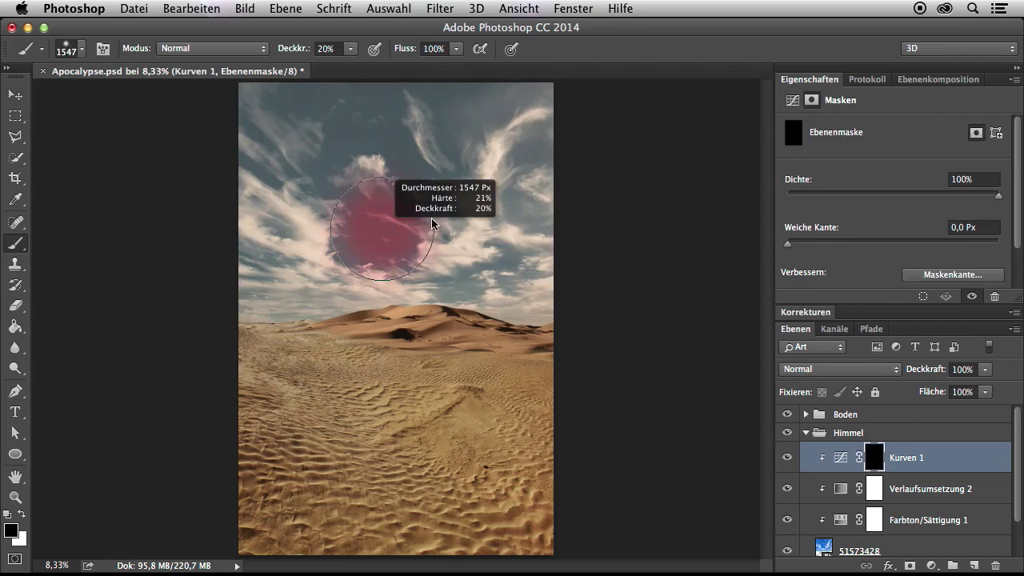
{"action": "key", "text": "x"}
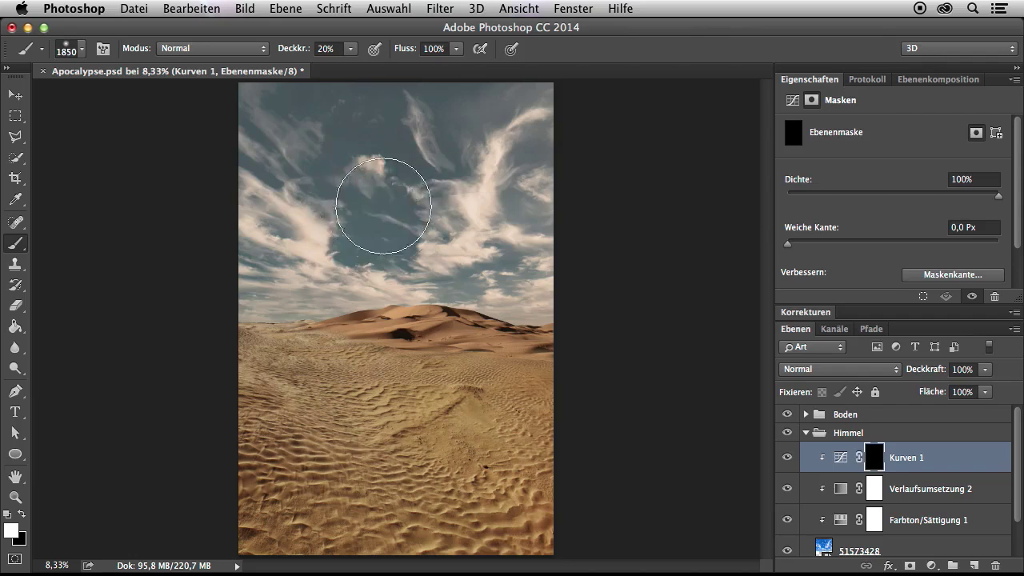
{"action": "left_click_drag", "start_coordinate": [316, 163], "coordinate": [328, 163]}
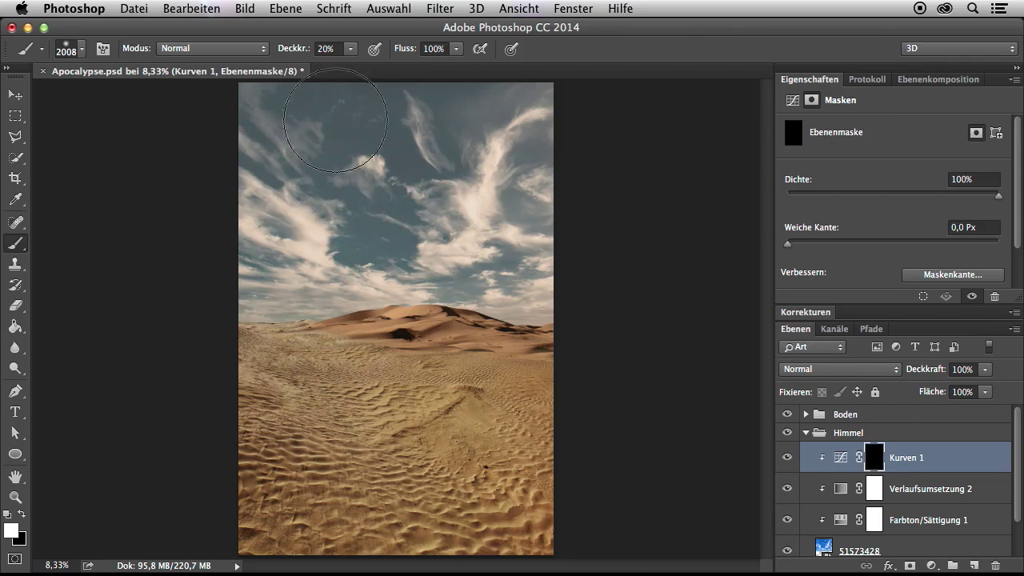
{"action": "left_click_drag", "start_coordinate": [183, 160], "coordinate": [613, 183]}
{"action": "left_click_drag", "start_coordinate": [304, 104], "coordinate": [330, 105]}
{"action": "mouse_move", "coordinate": [528, 164]}
{"action": "left_mouse_down"}
{"action": "mouse_move", "coordinate": [570, 183]}
{"action": "mouse_move", "coordinate": [525, 135]}
{"action": "left_mouse_up"}
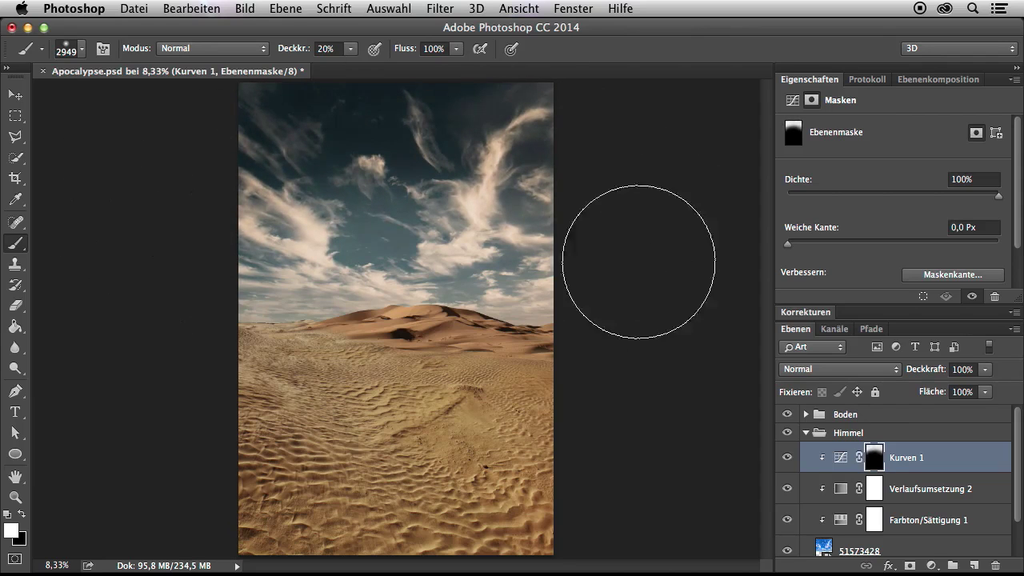
{"action": "left_click_drag", "start_coordinate": [928, 372], "coordinate": [909, 370]}
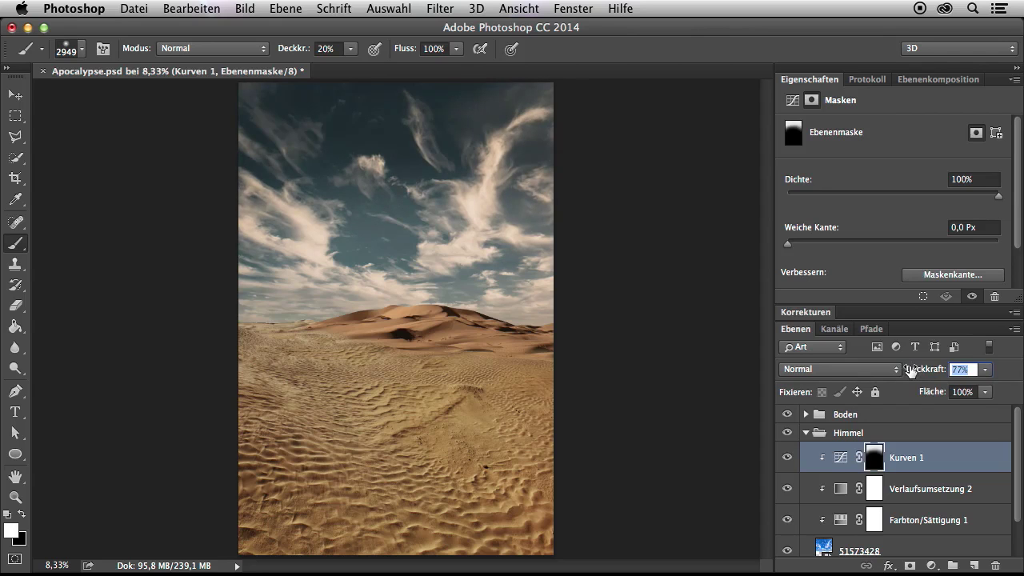
{"action": "left_click", "coordinate": [787, 457]}
- Collapse the Himmel group and the Properties panel to show more layers
{"action": "left_click", "coordinate": [805, 432]}
{"action": "left_click", "coordinate": [788, 433]}
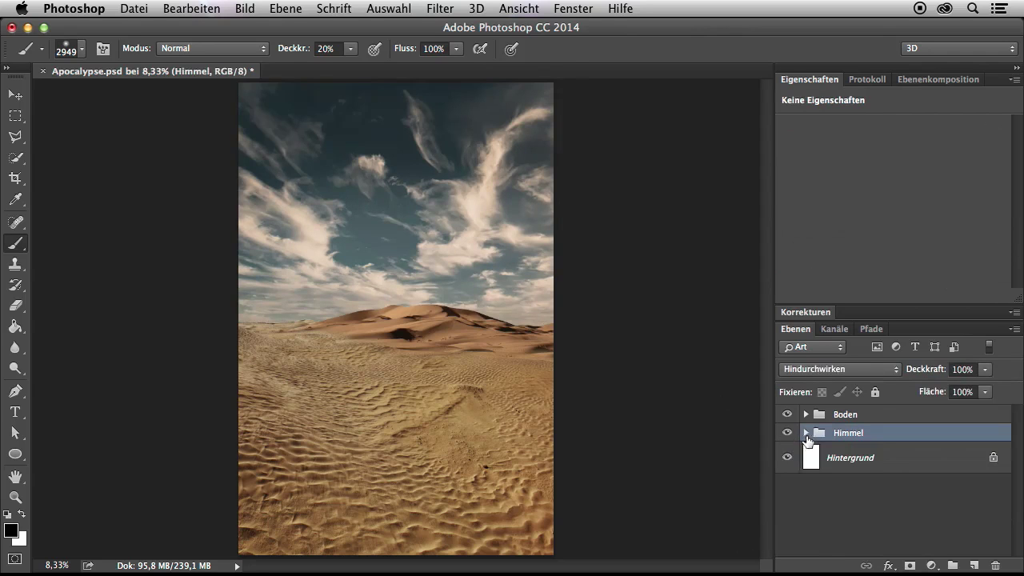
{"action": "double_click", "coordinate": [802, 80]}
- Toggle the sky adjustments Farbton/Sättigung 1 and Kurven 1 to compare, leaving them on, and select Kurven 1
{"action": "left_click_drag", "start_coordinate": [787, 304], "coordinate": [787, 241]}
{"action": "left_click", "coordinate": [787, 304]}
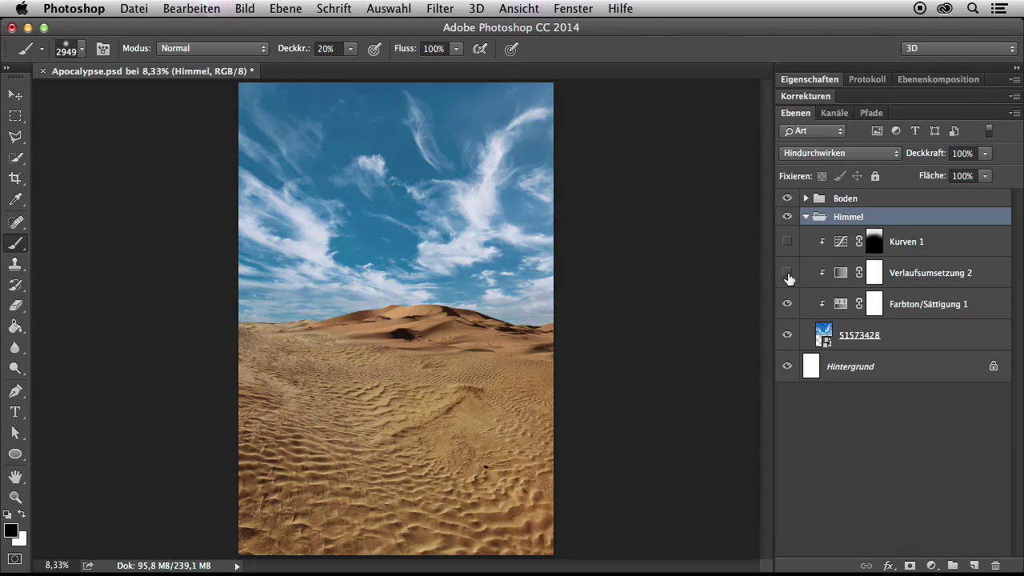
{"action": "left_click", "coordinate": [786, 305]}
{"action": "left_click", "coordinate": [785, 304]}
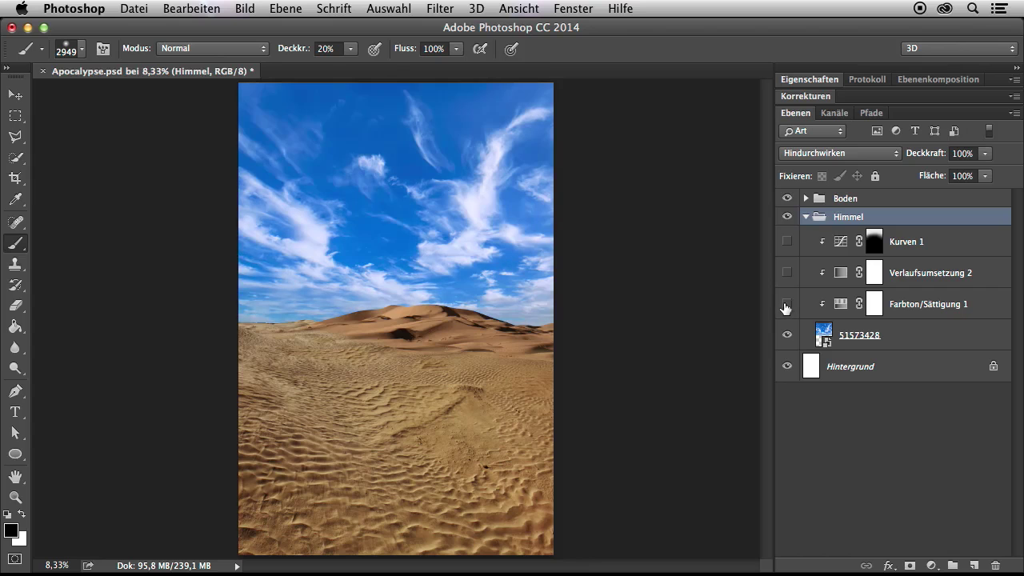
{"action": "left_click", "coordinate": [787, 305]}
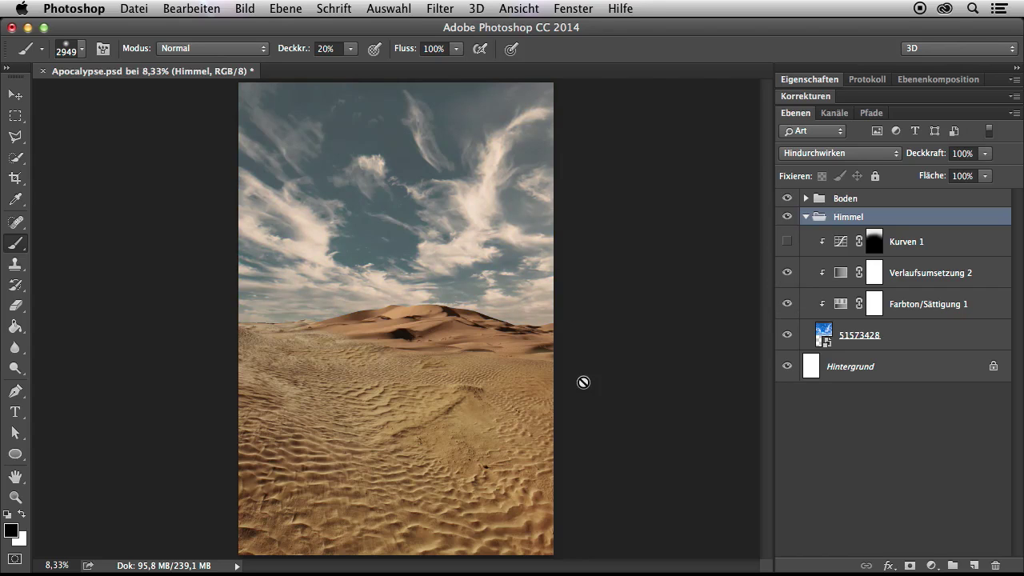
{"action": "left_click", "coordinate": [786, 241]}
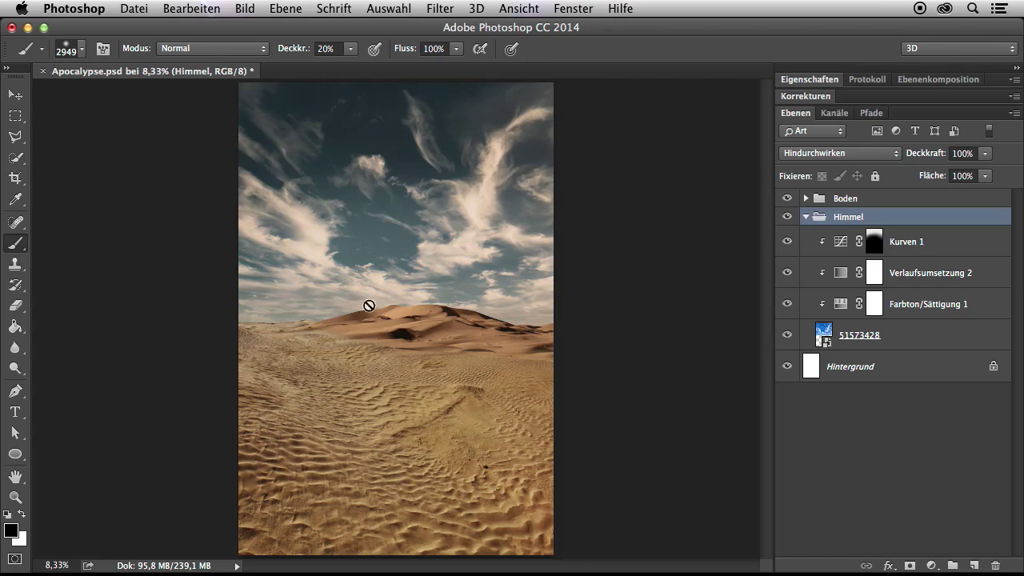
{"action": "left_click", "coordinate": [787, 240]}
{"action": "left_click", "coordinate": [948, 257]}
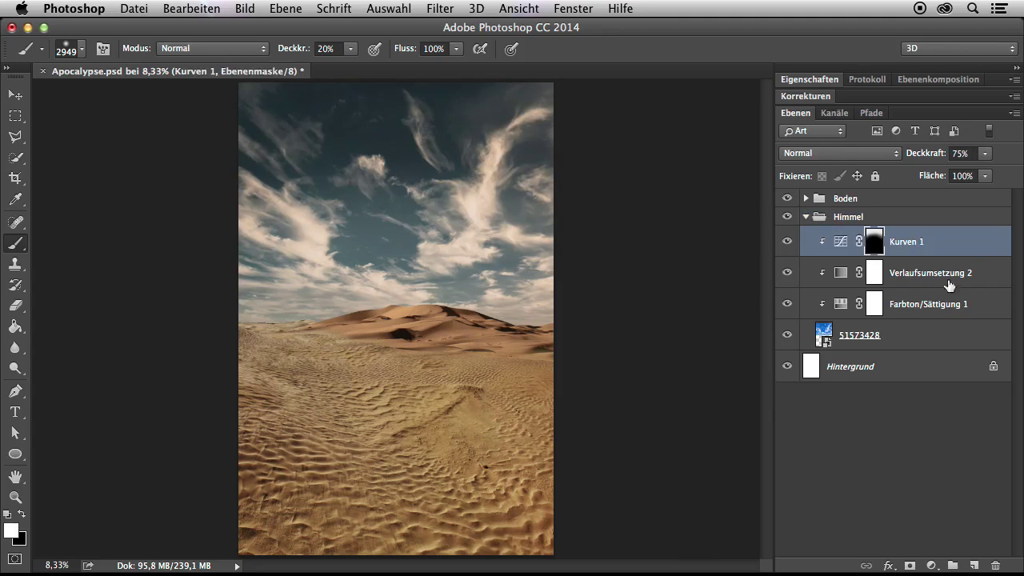
- Add a new layer above Kurven 1 and name it Sonne
{"action": "left_click", "coordinate": [973, 565]}
{"action": "double_click", "coordinate": [850, 242]}
{"action": "type", "text": "Sonne"}
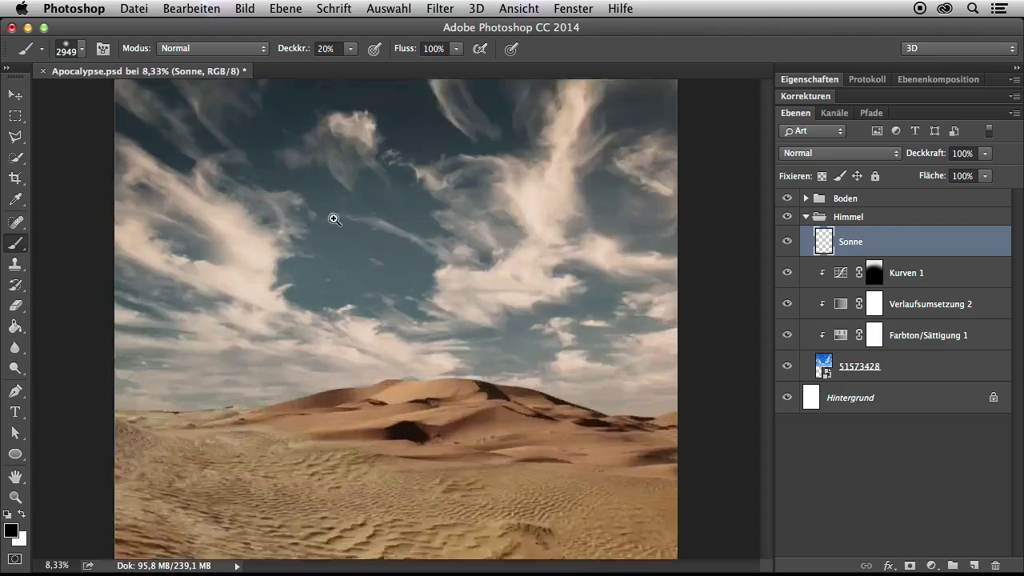
{"action": "scroll", "coordinate": [333, 216], "scroll_direction": "up", "scroll_amount": 5}
- With white and a soft brush of about 965 px, paint a sun glow in the upper-left sky
{"action": "mouse_move", "coordinate": [343, 245]}
{"action": "left_mouse_down"}
{"action": "mouse_move", "coordinate": [454, 277]}
{"action": "mouse_move", "coordinate": [424, 285]}
{"action": "left_mouse_up"}
{"action": "key", "text": "x"}
{"action": "mouse_move", "coordinate": [458, 240]}
{"action": "left_mouse_down"}
{"action": "mouse_move", "coordinate": [484, 280]}
{"action": "mouse_move", "coordinate": [418, 230]}
{"action": "mouse_move", "coordinate": [376, 224]}
{"action": "mouse_move", "coordinate": [377, 200]}
{"action": "mouse_move", "coordinate": [422, 210]}
{"action": "mouse_move", "coordinate": [395, 226]}
{"action": "mouse_move", "coordinate": [417, 228]}
{"action": "mouse_move", "coordinate": [336, 230]}
{"action": "left_mouse_up"}
{"action": "scroll", "coordinate": [487, 279], "scroll_direction": "down", "scroll_amount": 2}
{"action": "scroll", "coordinate": [421, 237], "scroll_direction": "up", "scroll_amount": 2}
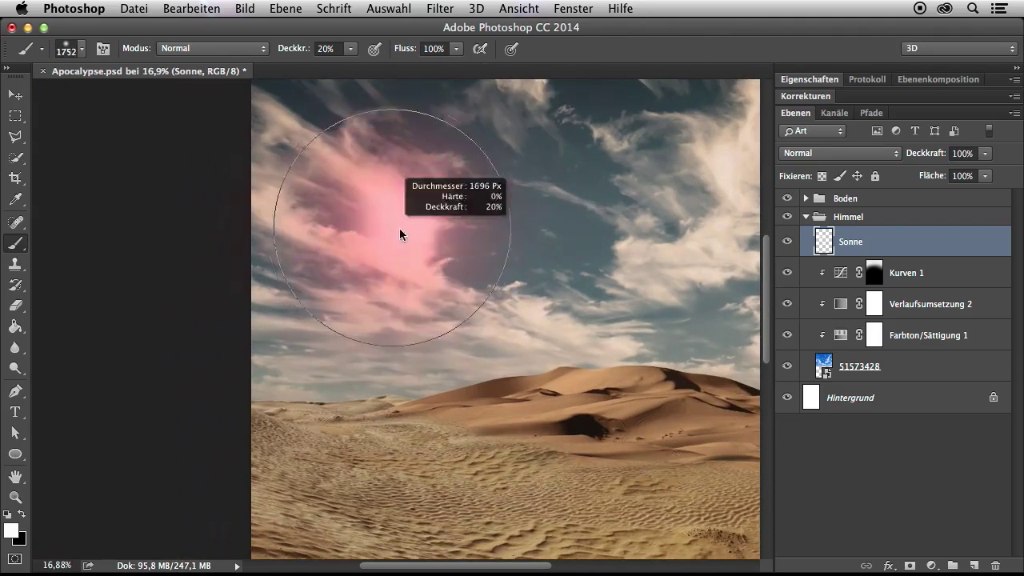
{"action": "left_click_drag", "start_coordinate": [402, 229], "coordinate": [377, 217]}
{"action": "left_click_drag", "start_coordinate": [429, 240], "coordinate": [391, 233]}
- Compare the sun on and off, then add a brighter core with a 370 px brush
{"action": "left_click_drag", "start_coordinate": [437, 280], "coordinate": [464, 263]}
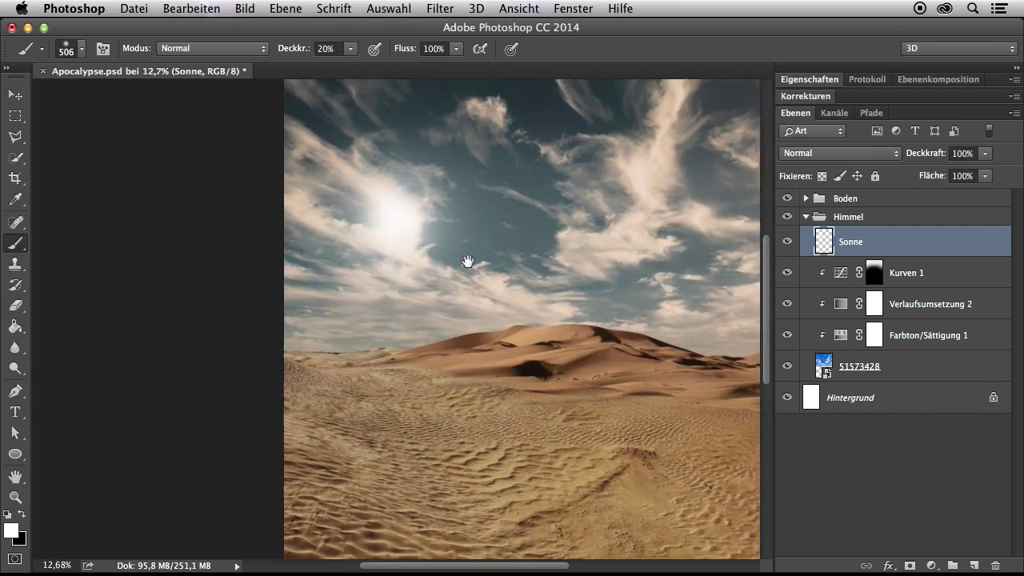
{"action": "left_click", "coordinate": [787, 242]}
{"action": "left_click", "coordinate": [788, 242]}
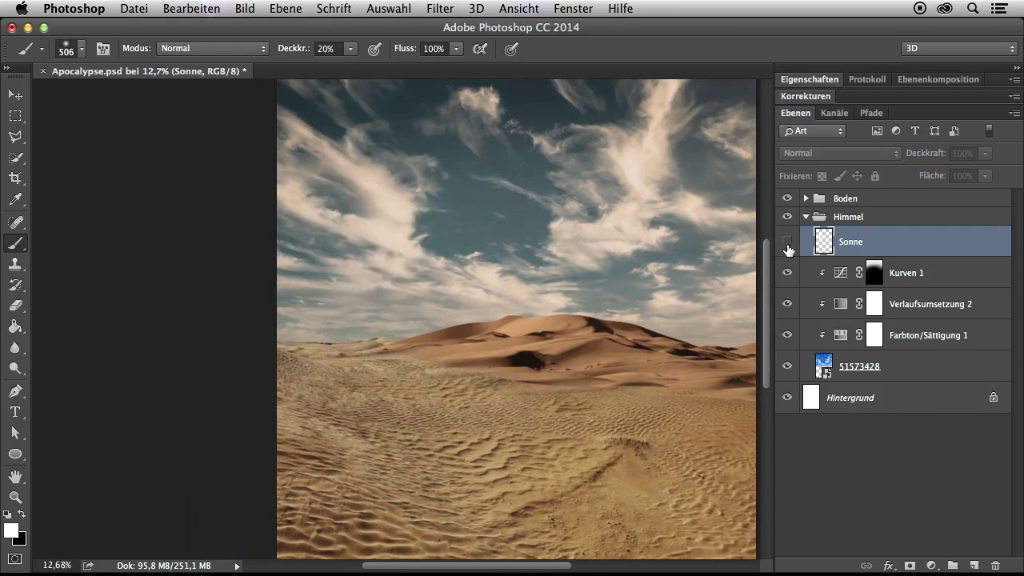
{"action": "left_click_drag", "start_coordinate": [400, 214], "coordinate": [393, 214]}
{"action": "left_click", "coordinate": [392, 214]}
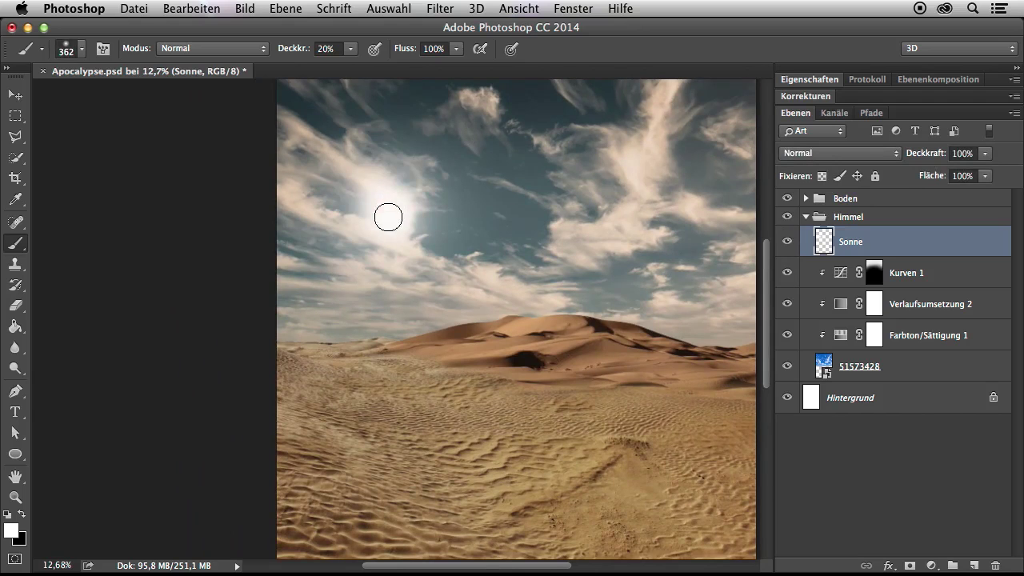
- Enable the Schein nach außen effect in the Sonne layer's style settings
{"action": "double_click", "coordinate": [917, 249]}
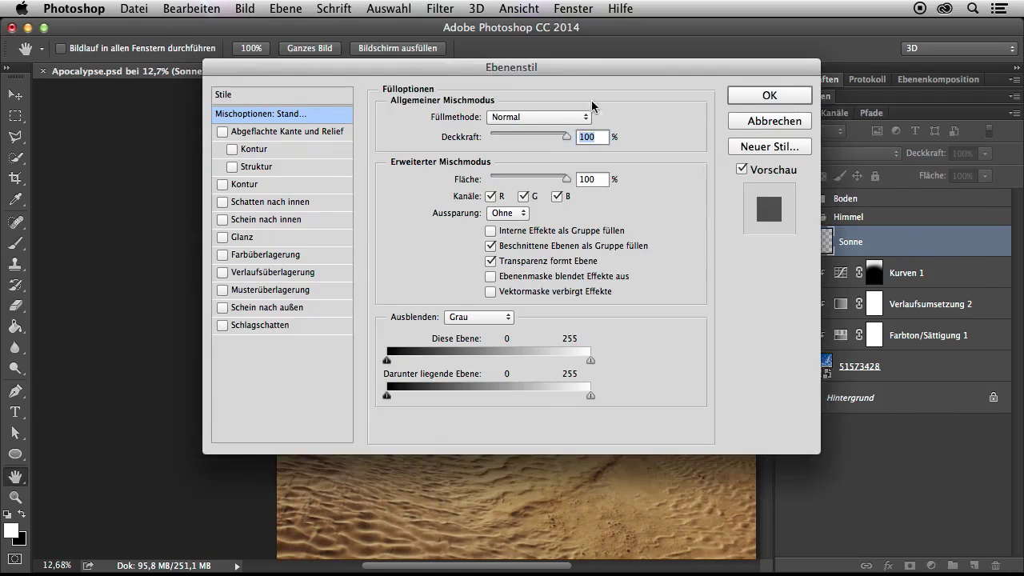
{"action": "left_click_drag", "start_coordinate": [560, 59], "coordinate": [650, 69]}
{"action": "left_click_drag", "start_coordinate": [573, 496], "coordinate": [367, 474]}
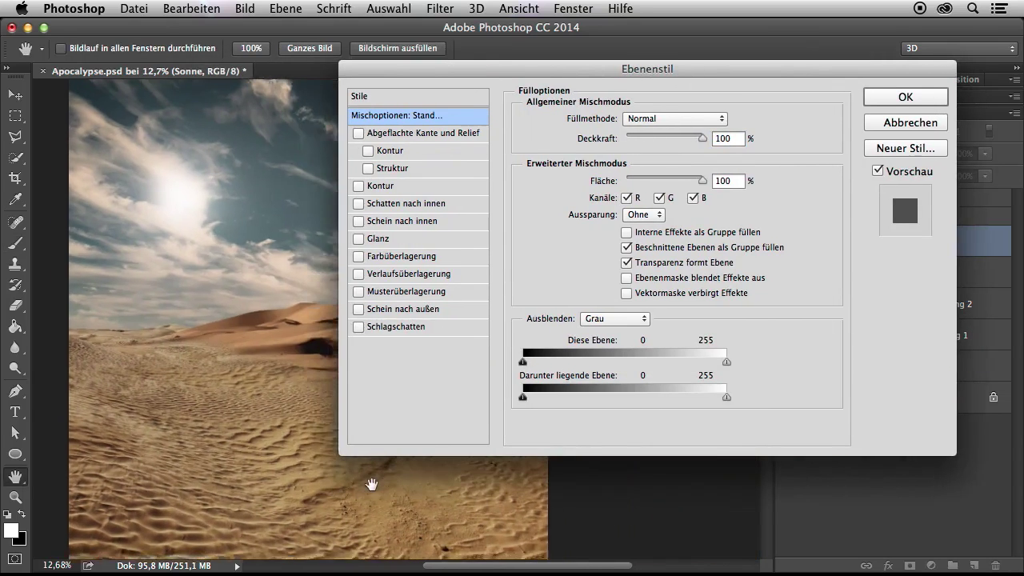
{"action": "left_click_drag", "start_coordinate": [528, 88], "coordinate": [534, 102]}
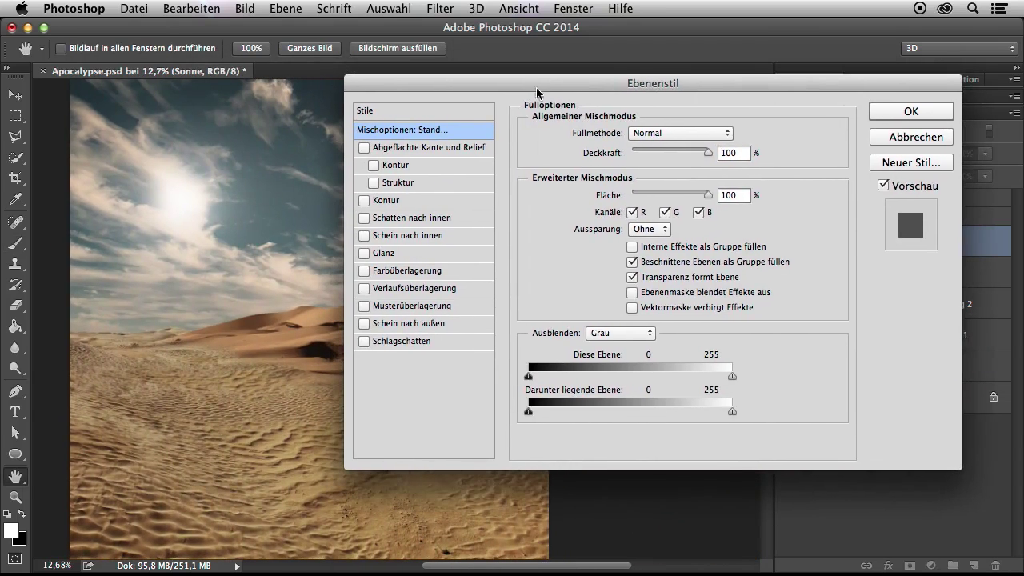
{"action": "left_click", "coordinate": [365, 324]}
{"action": "left_click", "coordinate": [408, 324]}
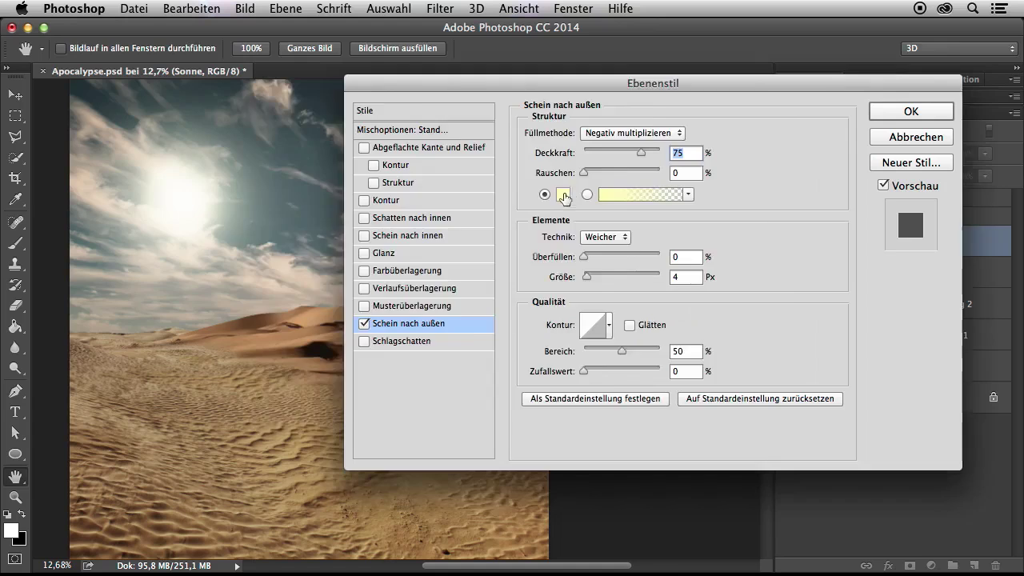
- Make the outer glow orange ff9b0b, about 98 px wide, and apply it
{"action": "left_click", "coordinate": [567, 197]}
{"action": "left_click_drag", "start_coordinate": [563, 101], "coordinate": [670, 96]}
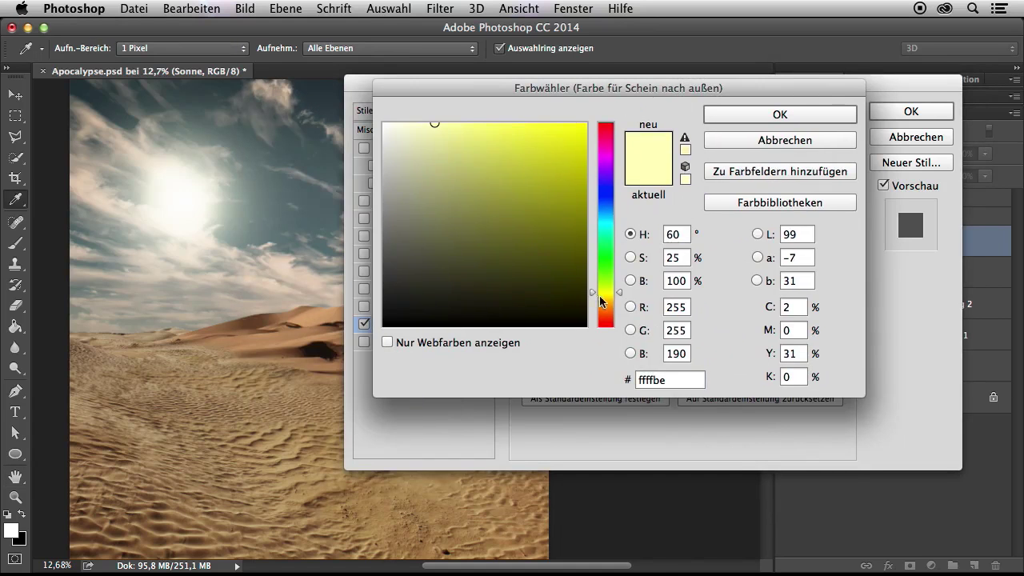
{"action": "left_click_drag", "start_coordinate": [604, 298], "coordinate": [604, 303]}
{"action": "left_click_drag", "start_coordinate": [556, 131], "coordinate": [578, 124]}
{"action": "left_click_drag", "start_coordinate": [604, 303], "coordinate": [602, 307]}
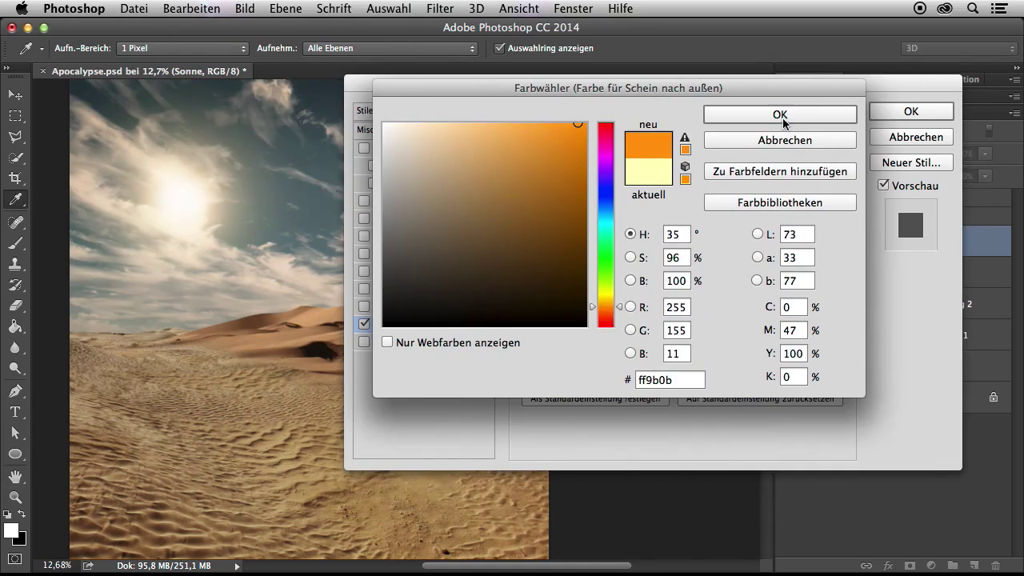
{"action": "left_click", "coordinate": [780, 116]}
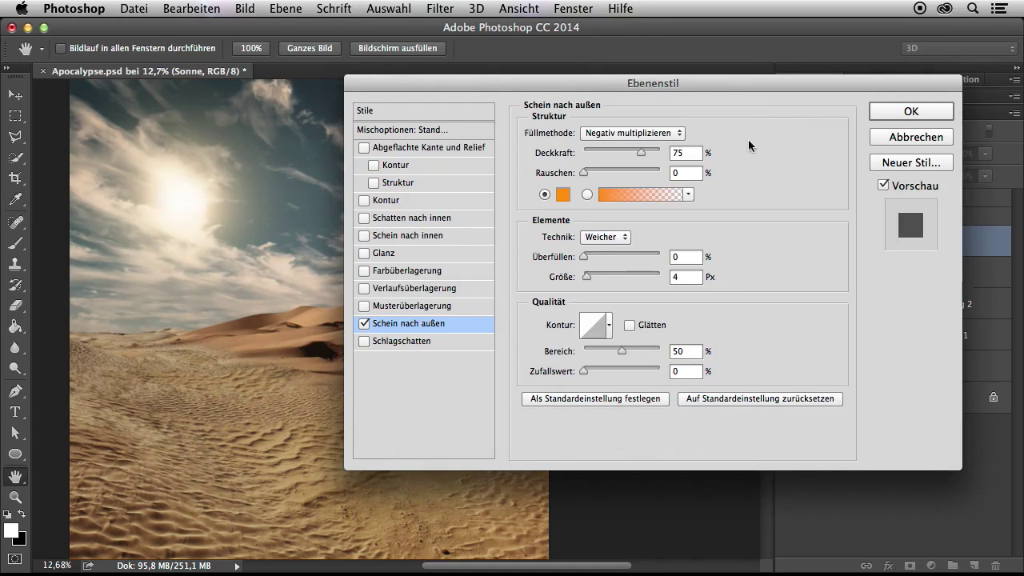
{"action": "left_click_drag", "start_coordinate": [591, 273], "coordinate": [620, 283]}
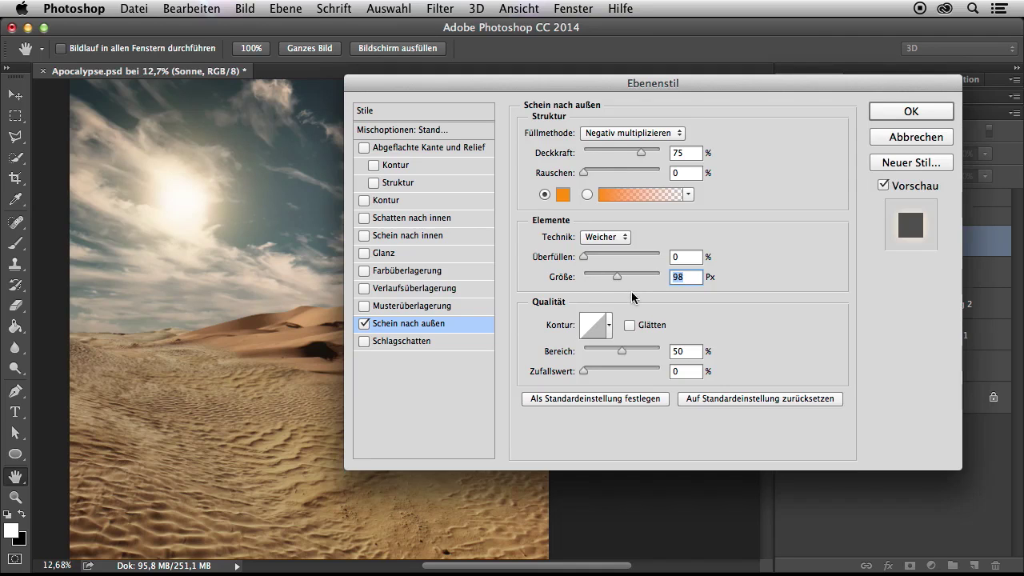
{"action": "left_click", "coordinate": [895, 109]}
{"action": "key", "text": "super+minus"}
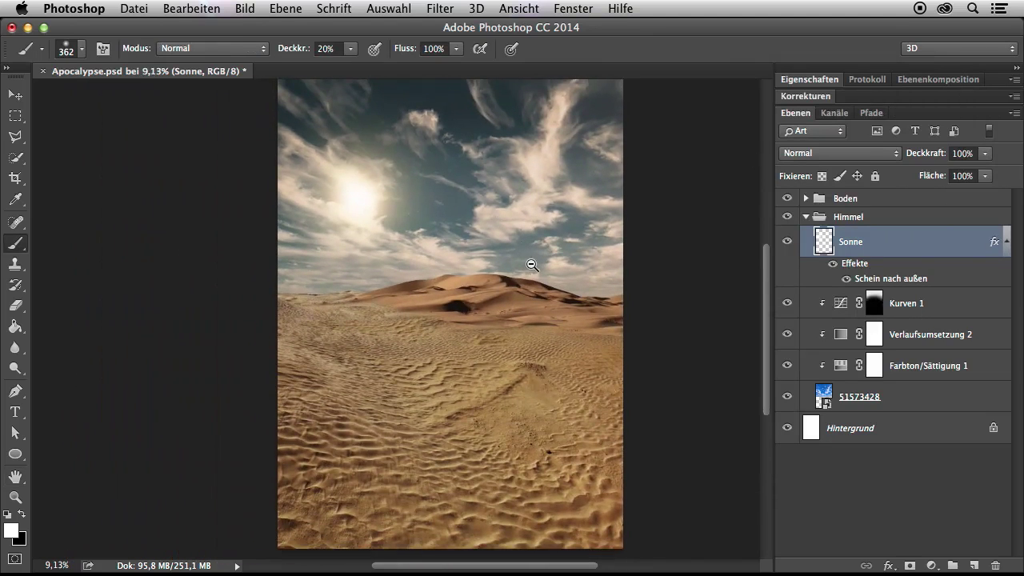
- Toggle the Sonne layer to compare the sun glow, then collapse the Himmel group
{"action": "left_click", "coordinate": [787, 244]}
{"action": "left_click", "coordinate": [787, 244]}
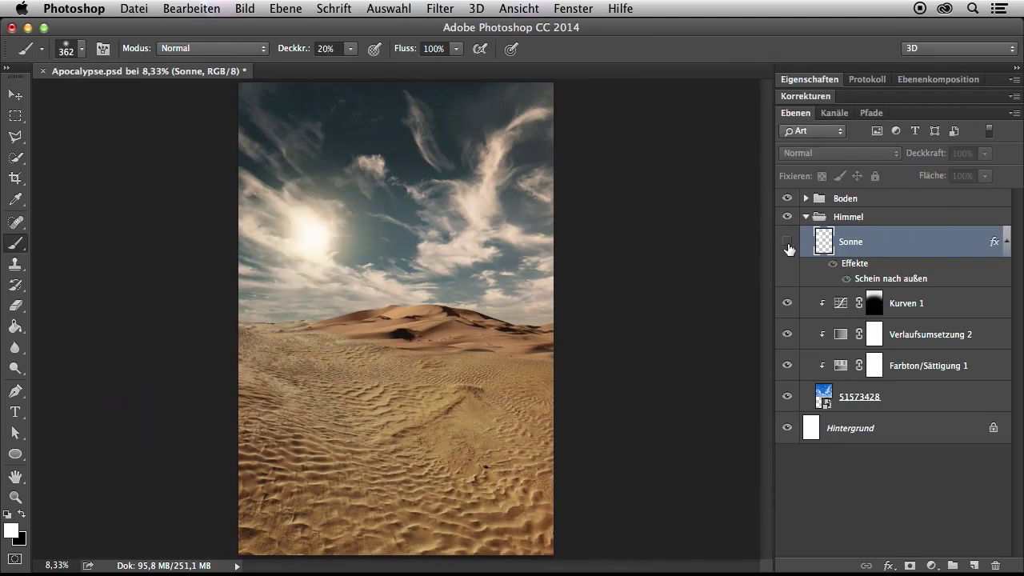
{"action": "left_click", "coordinate": [788, 242]}
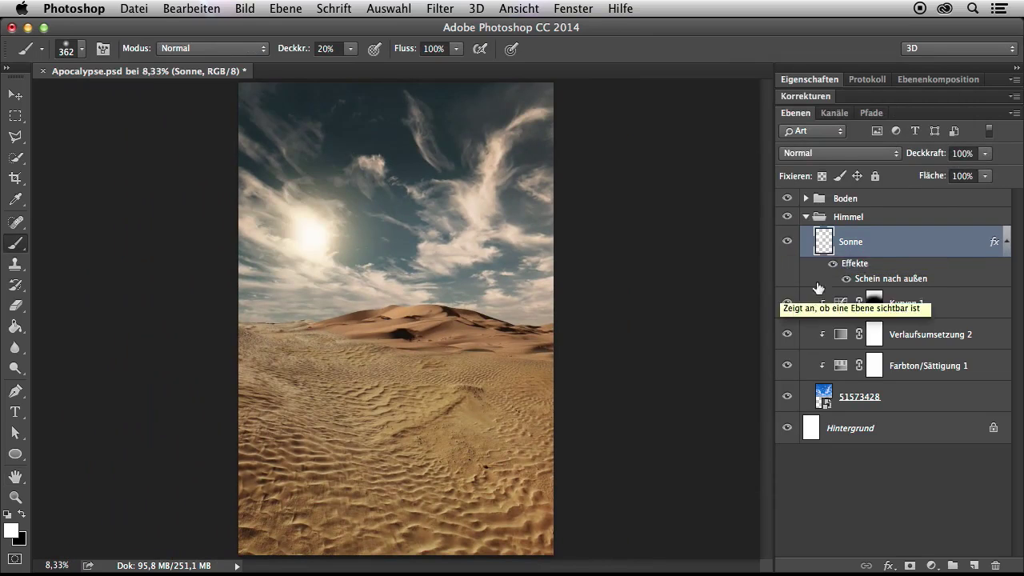
{"action": "left_click", "coordinate": [806, 218]}
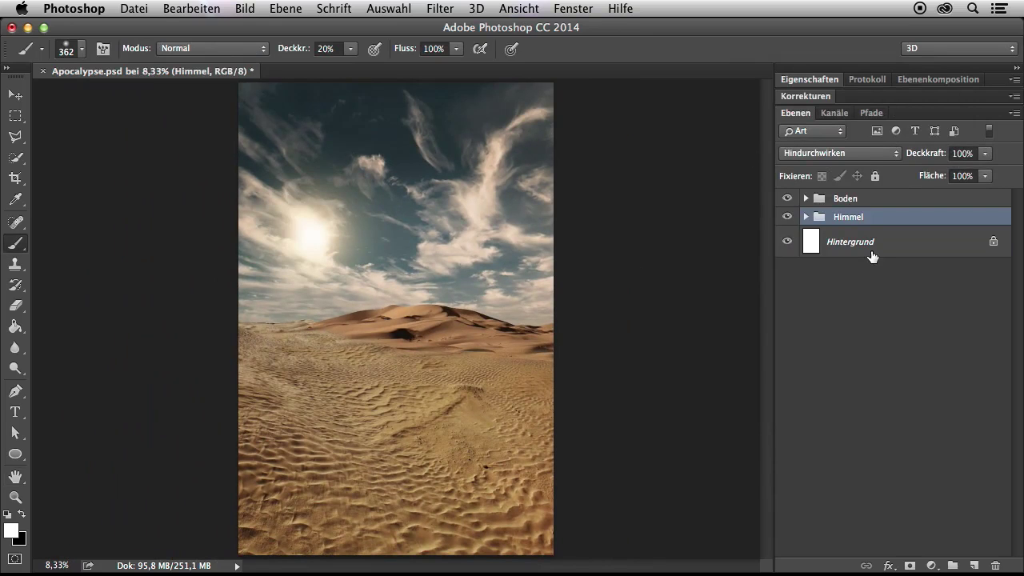